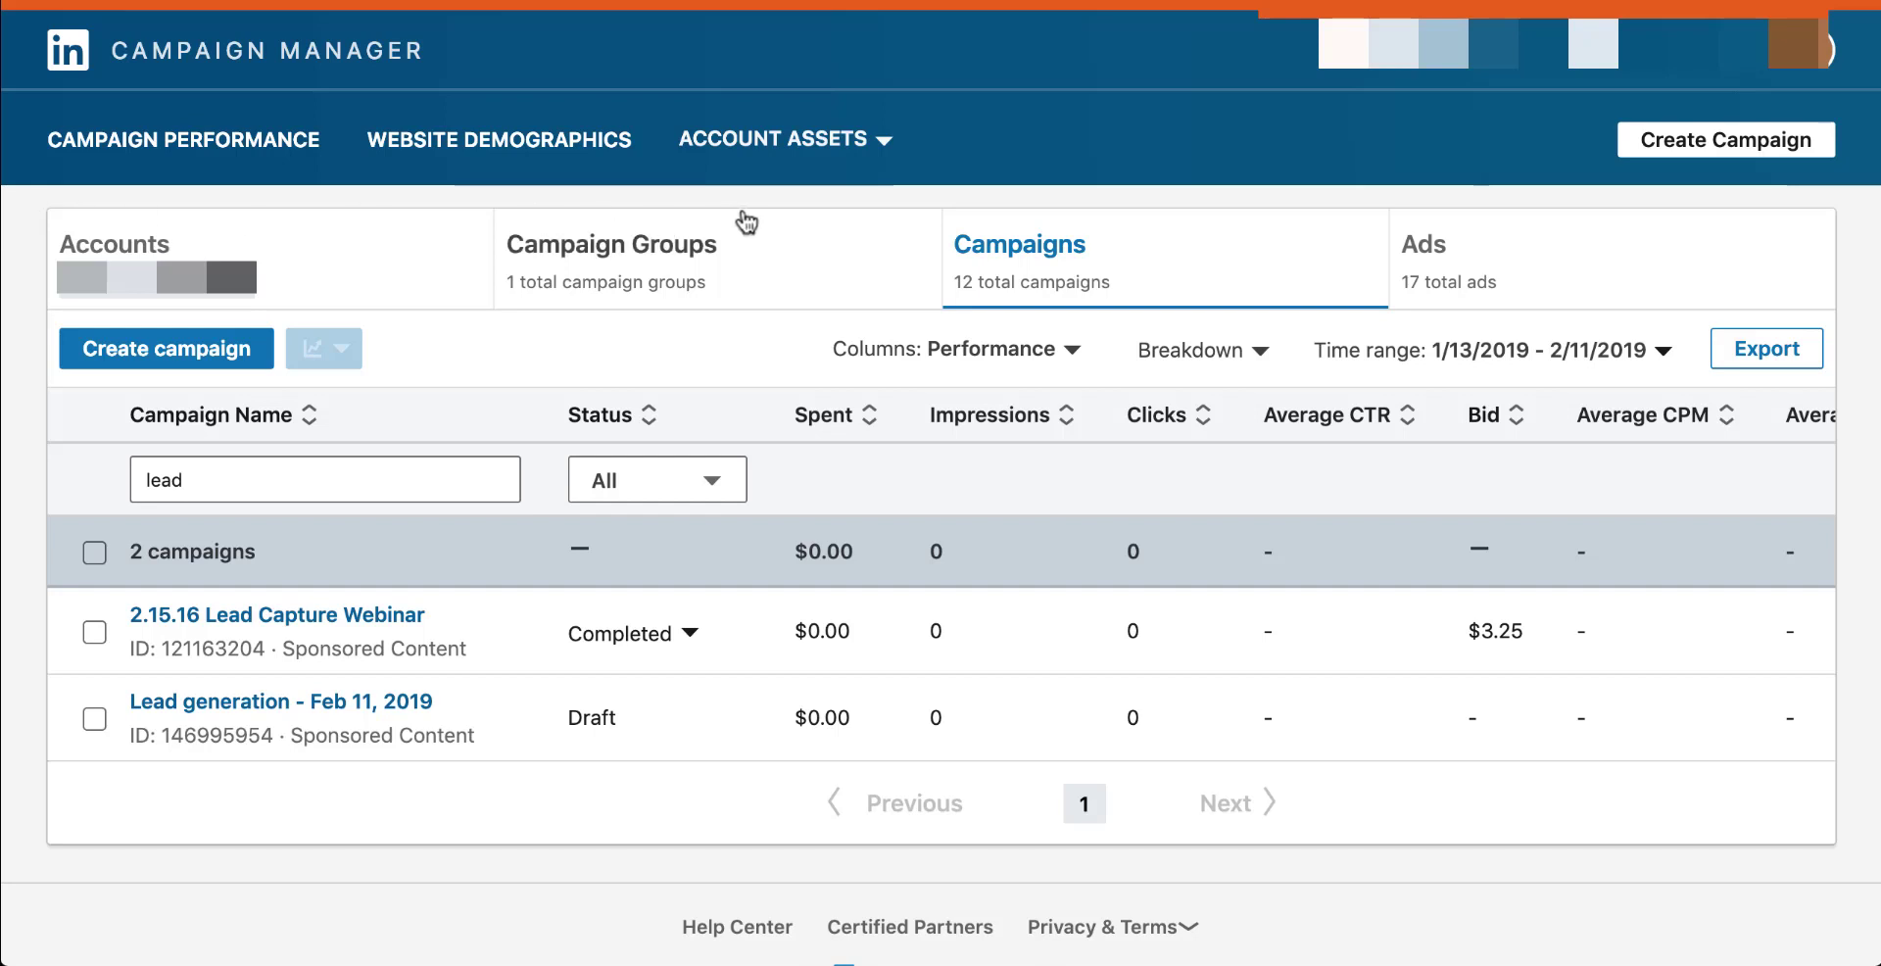
- Go to the account's Lead Gen Forms and create a new form template named Lead Gen 1
click(864, 147)
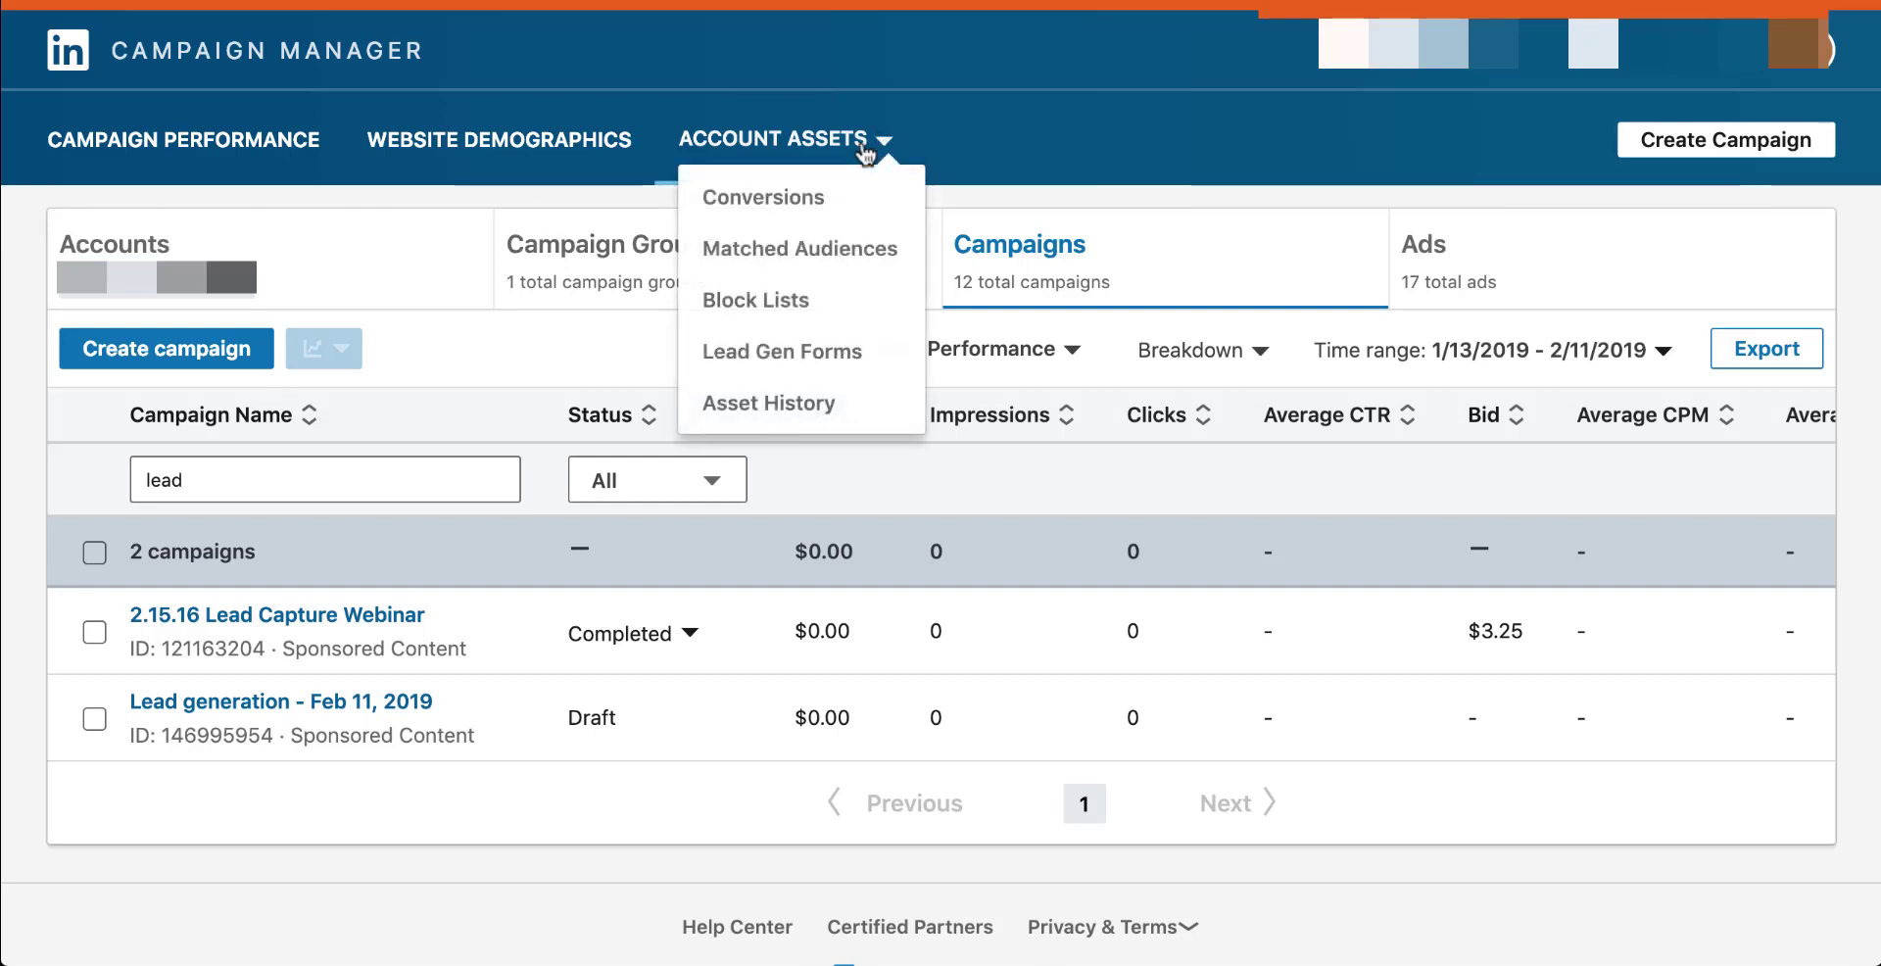
click(809, 353)
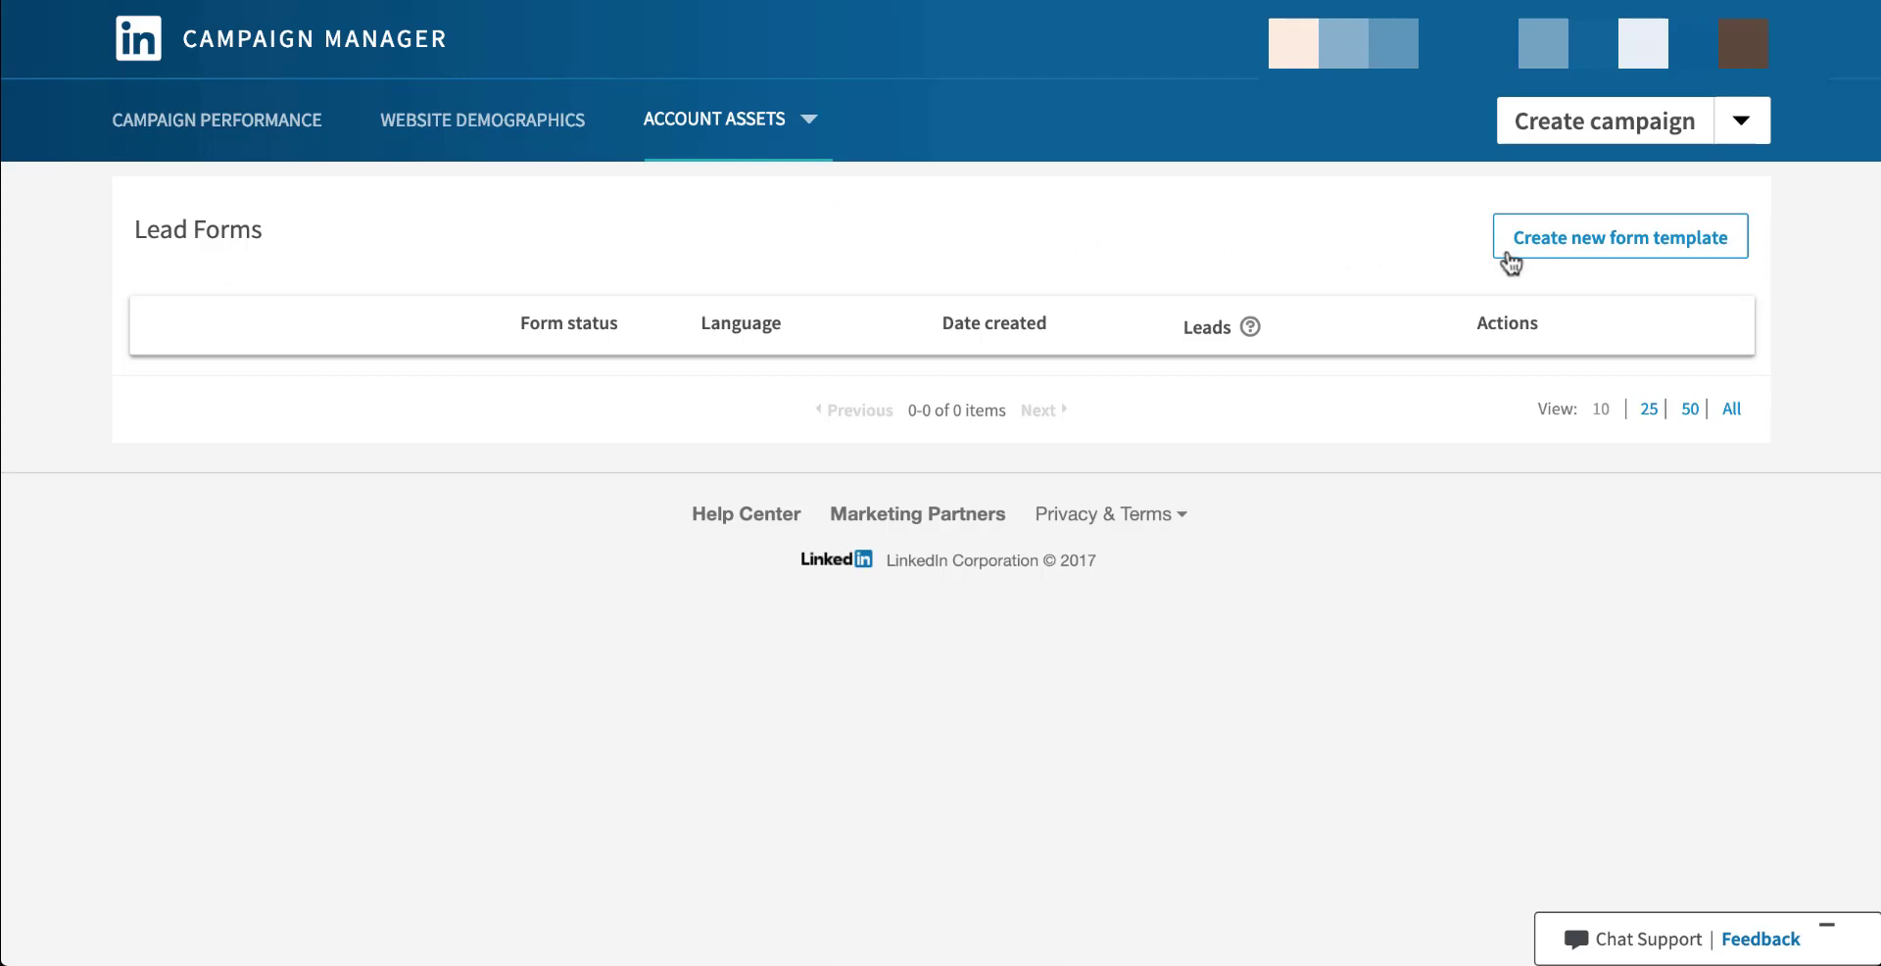
click(1621, 251)
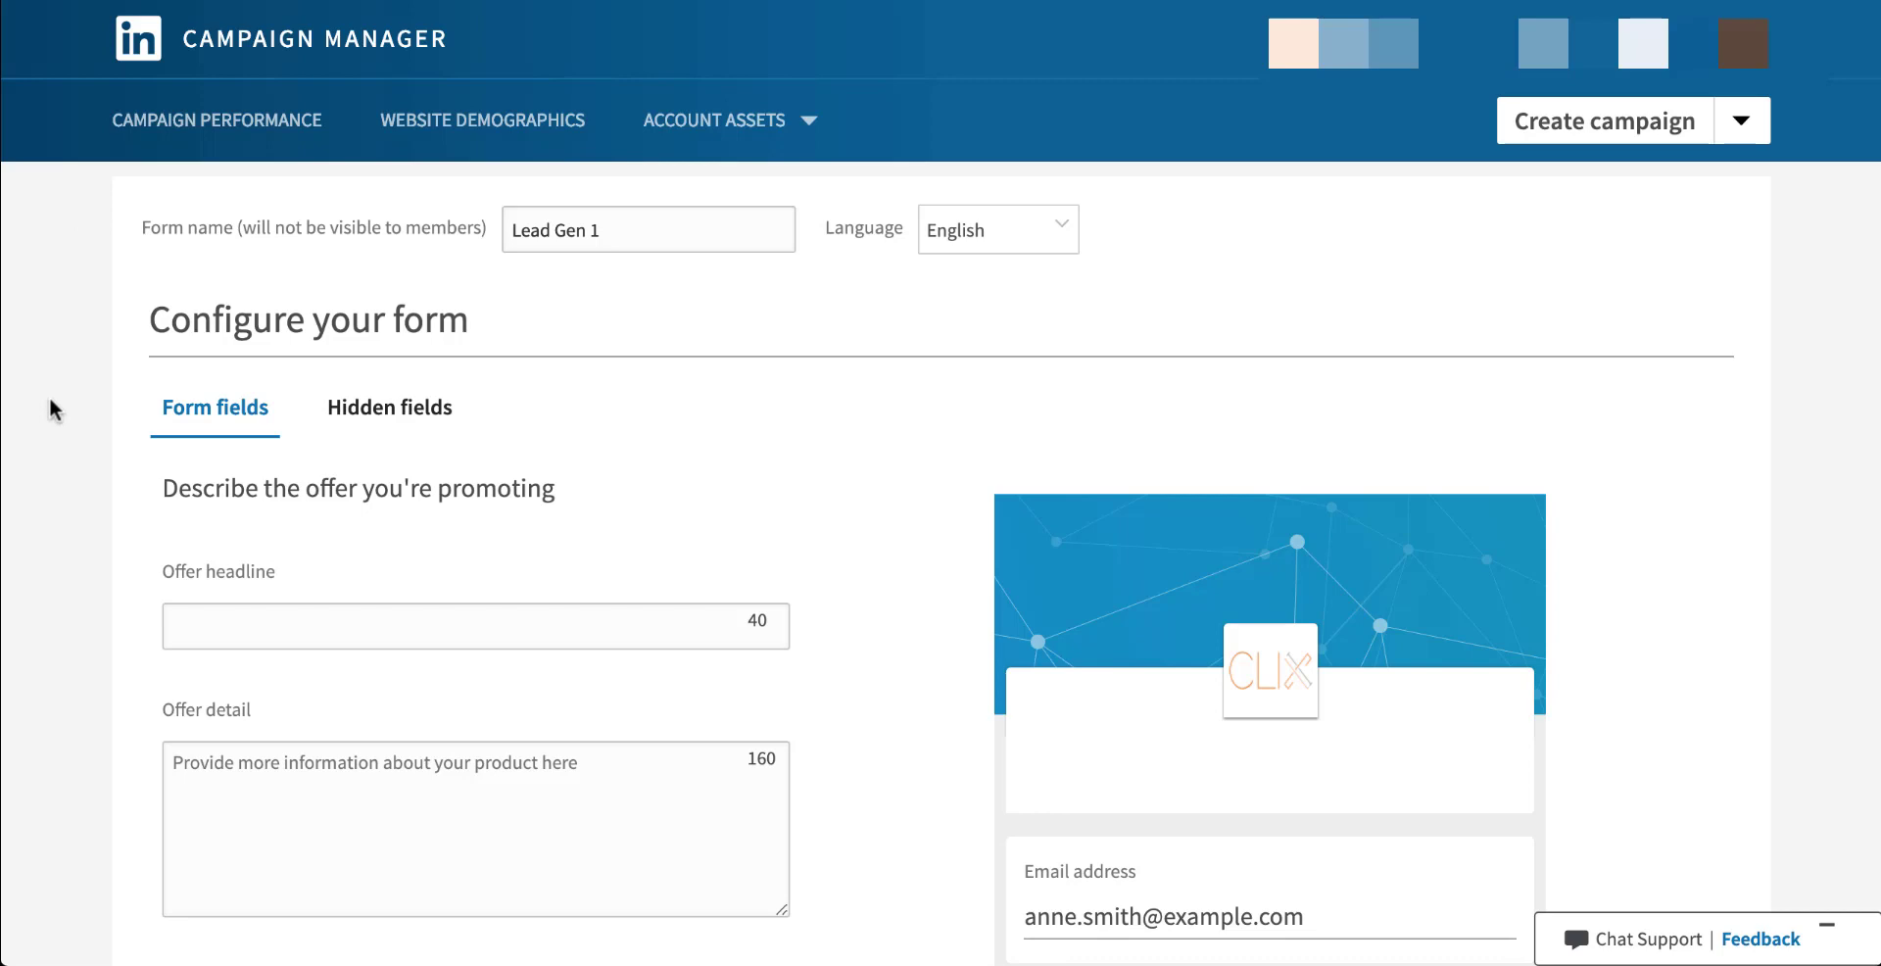
click(638, 235)
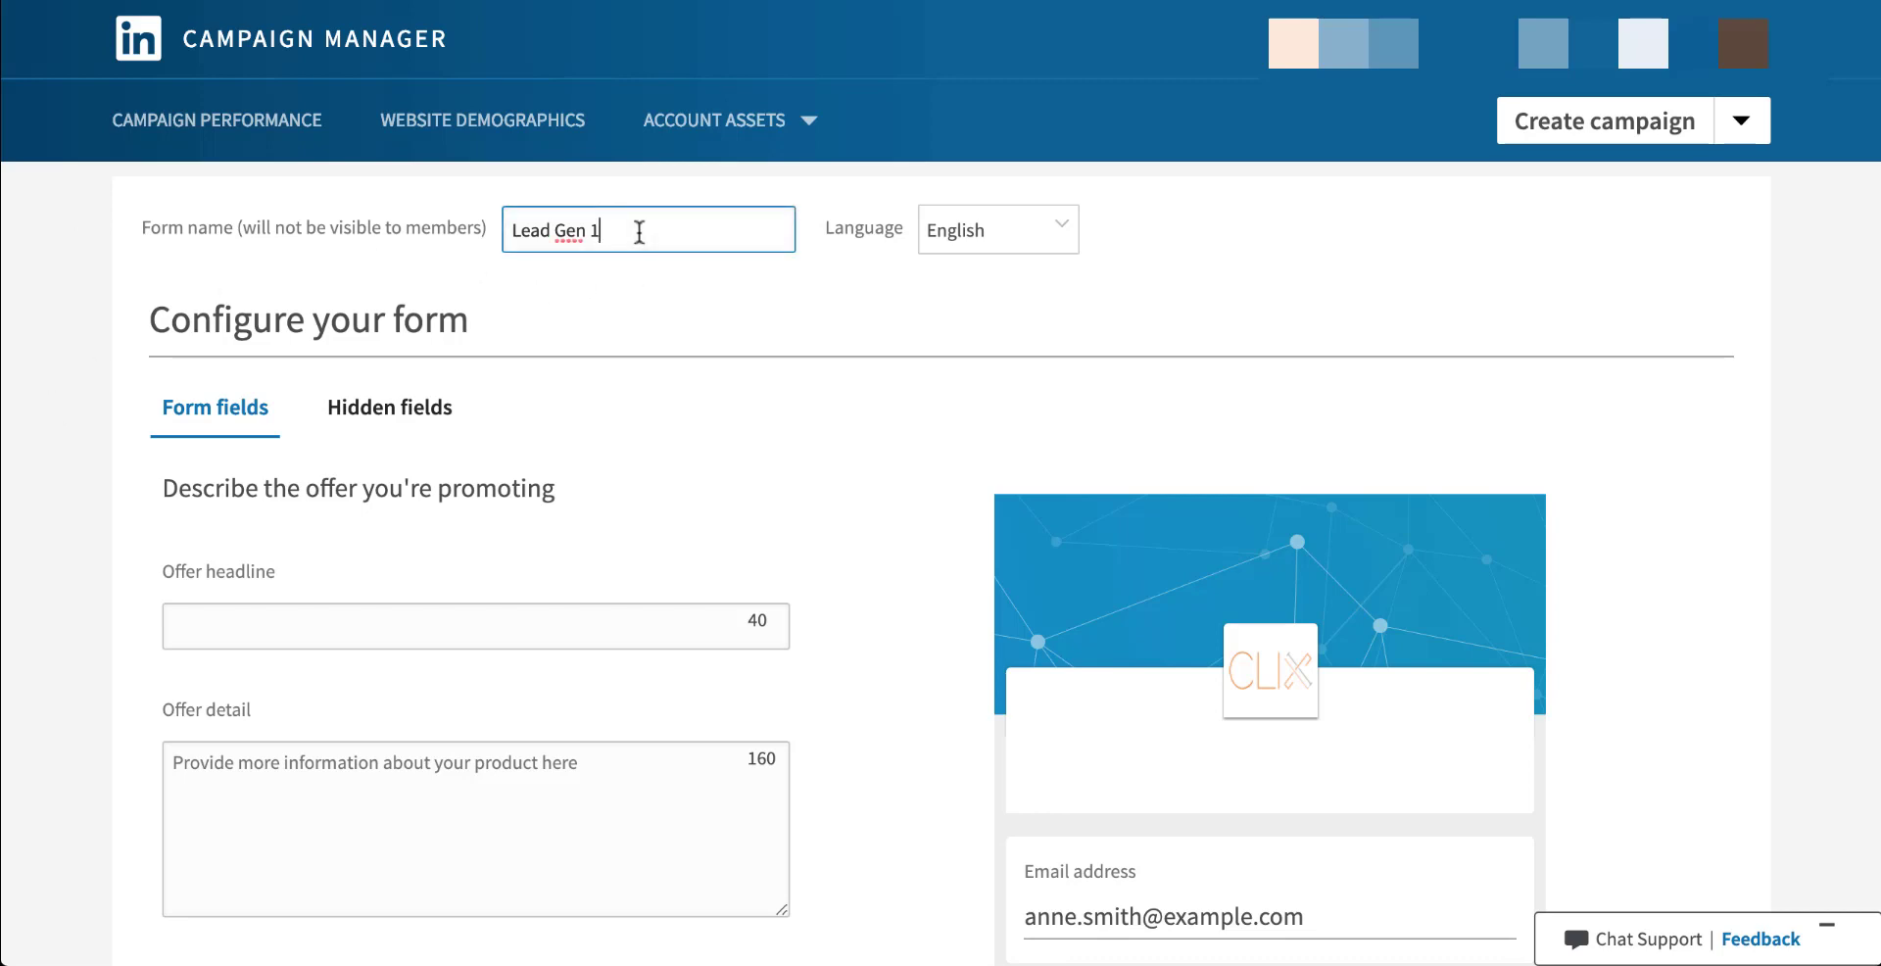
click(638, 289)
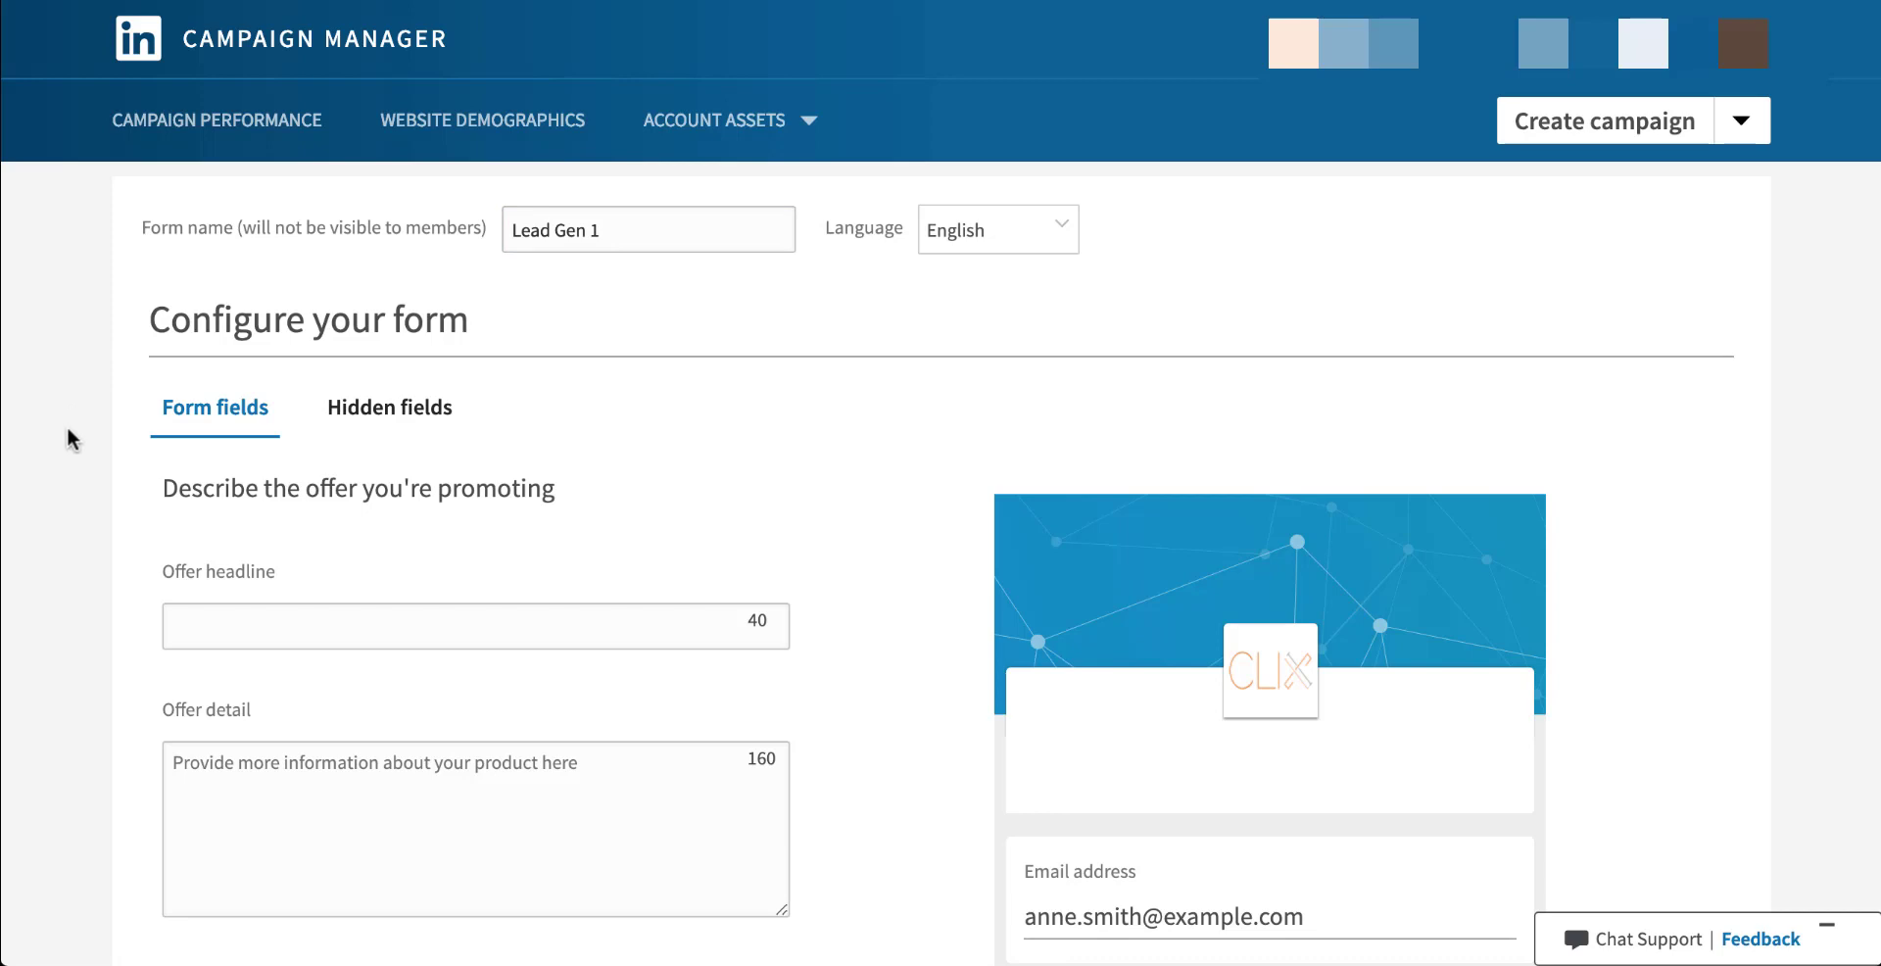
- Describe the offer with the headline "Headline" and the offer detail "More Information"
scroll(71, 437, down, 3)
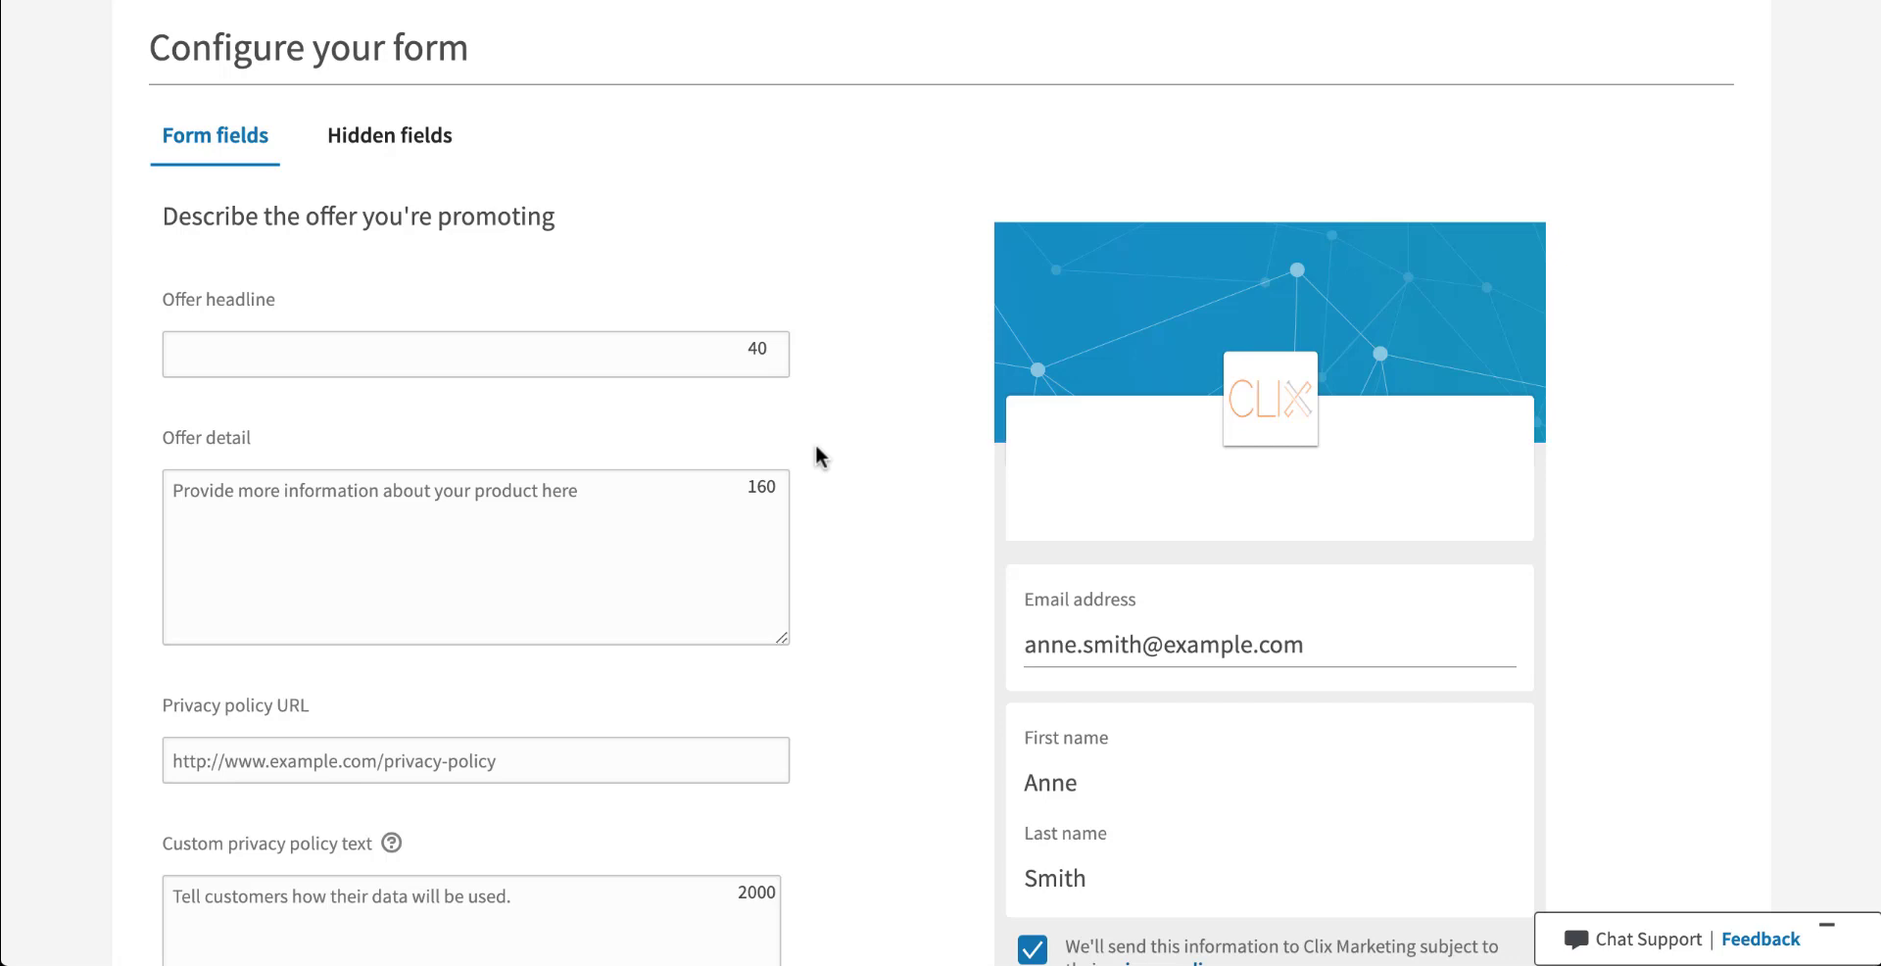
click(546, 353)
text(Headline)
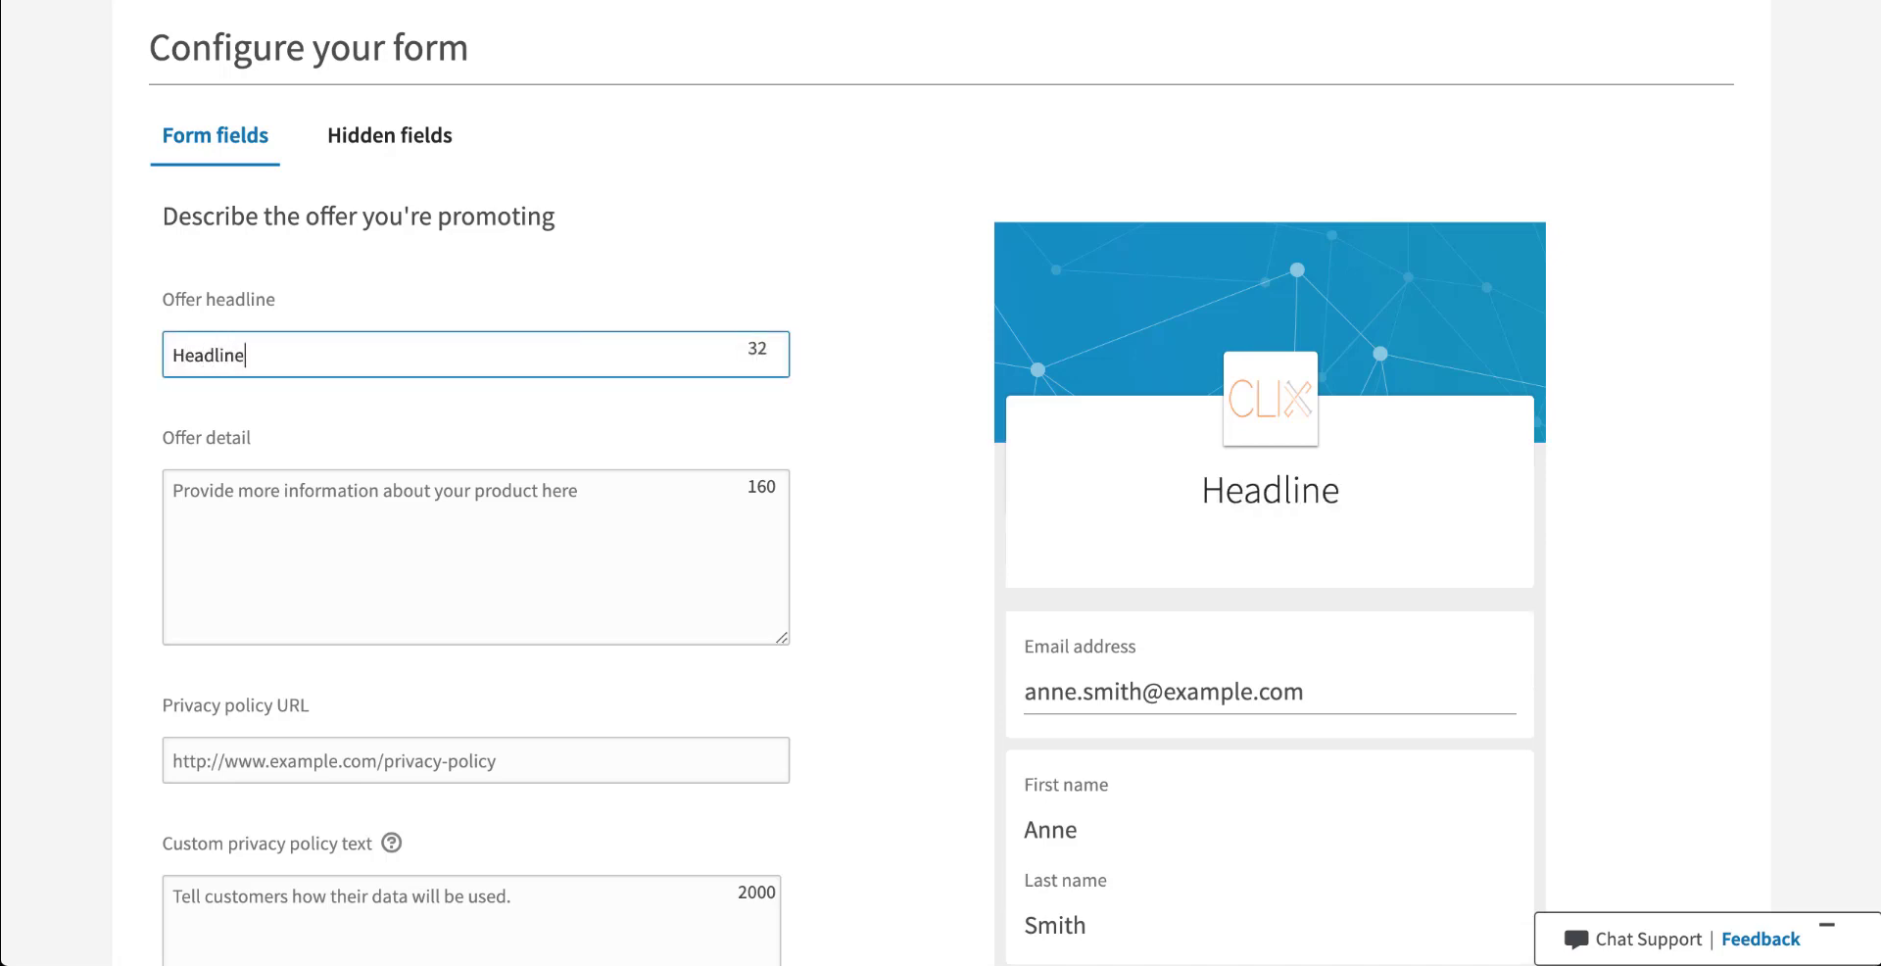
click(495, 542)
text(More Information)
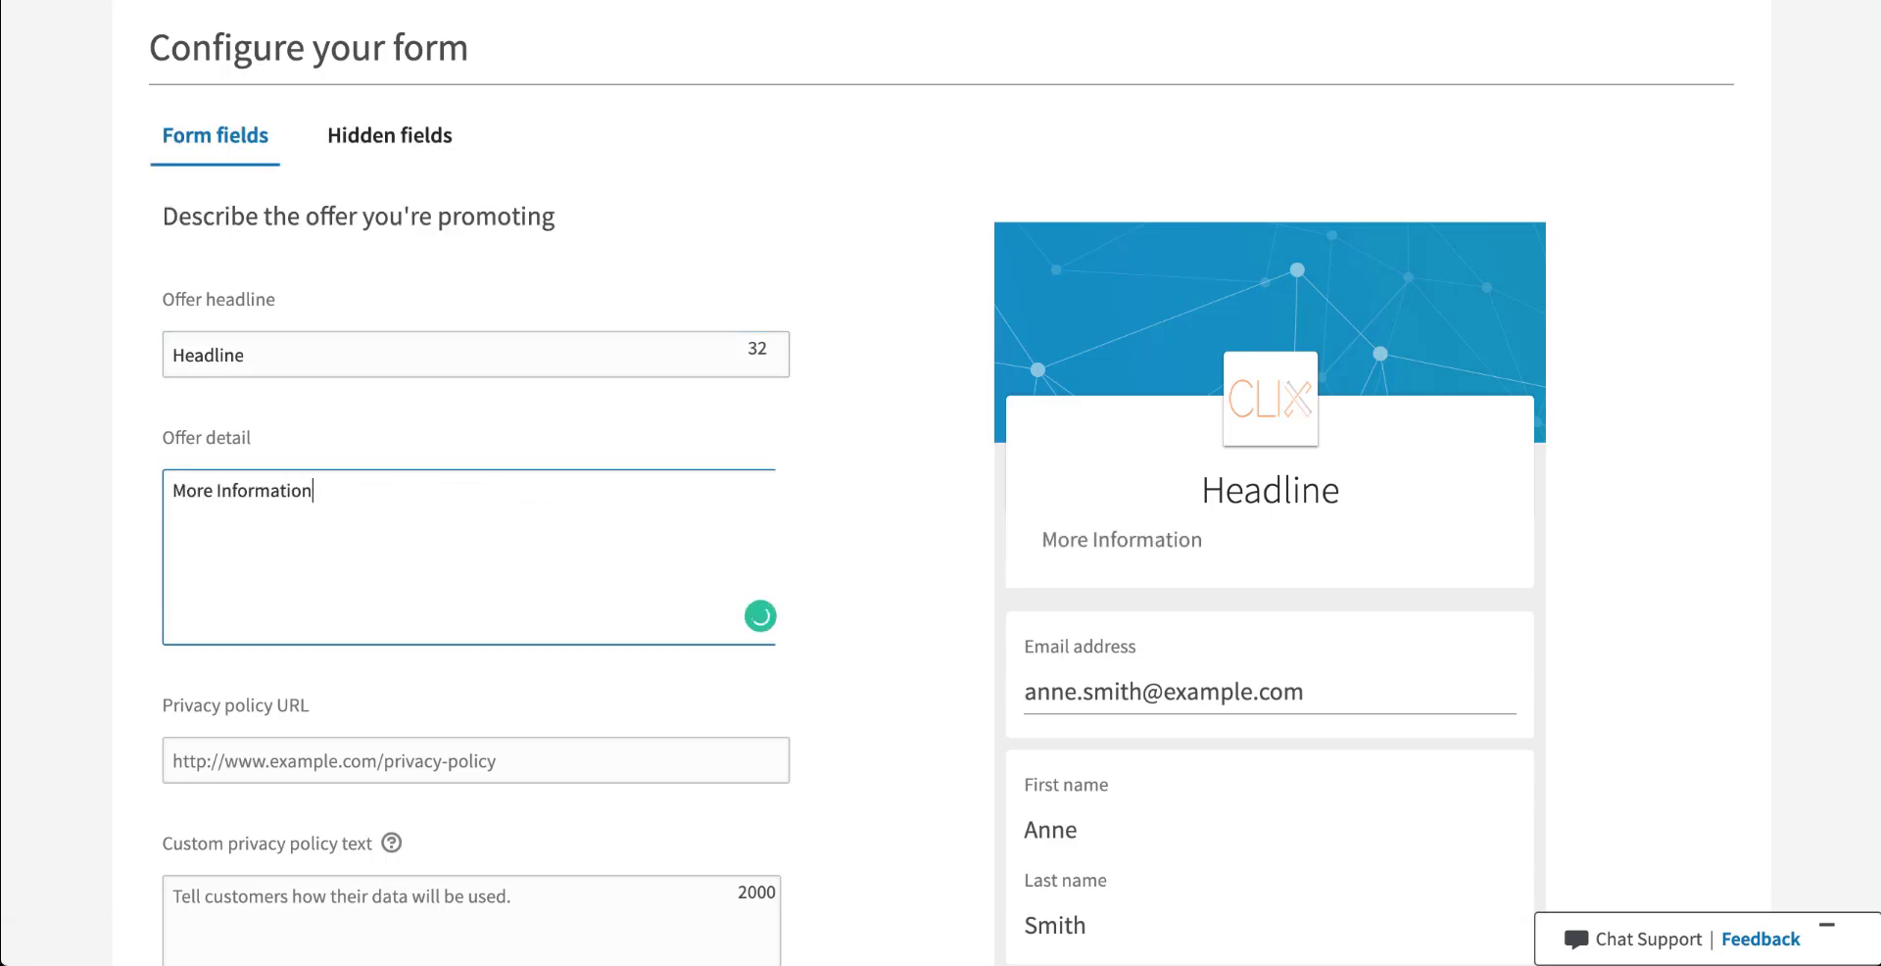
click(120, 488)
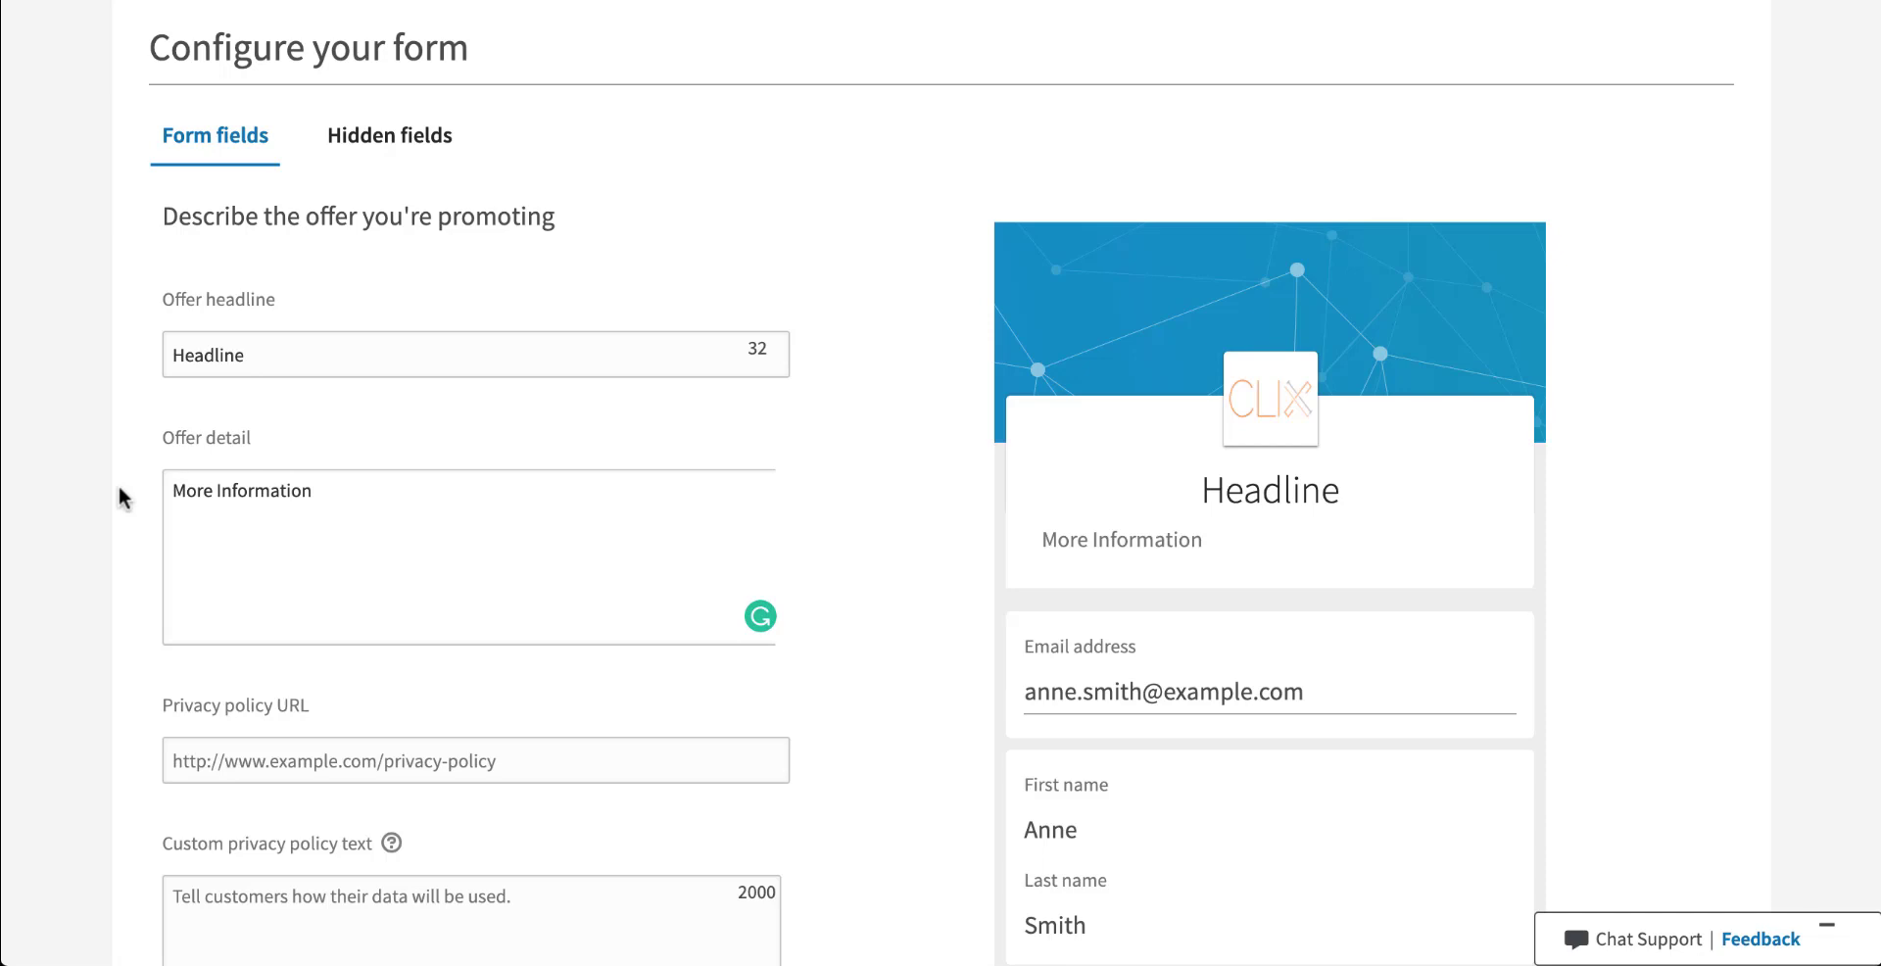
- Read the help for the custom privacy policy text and follow its Learn More link
scroll(120, 485, down, 5)
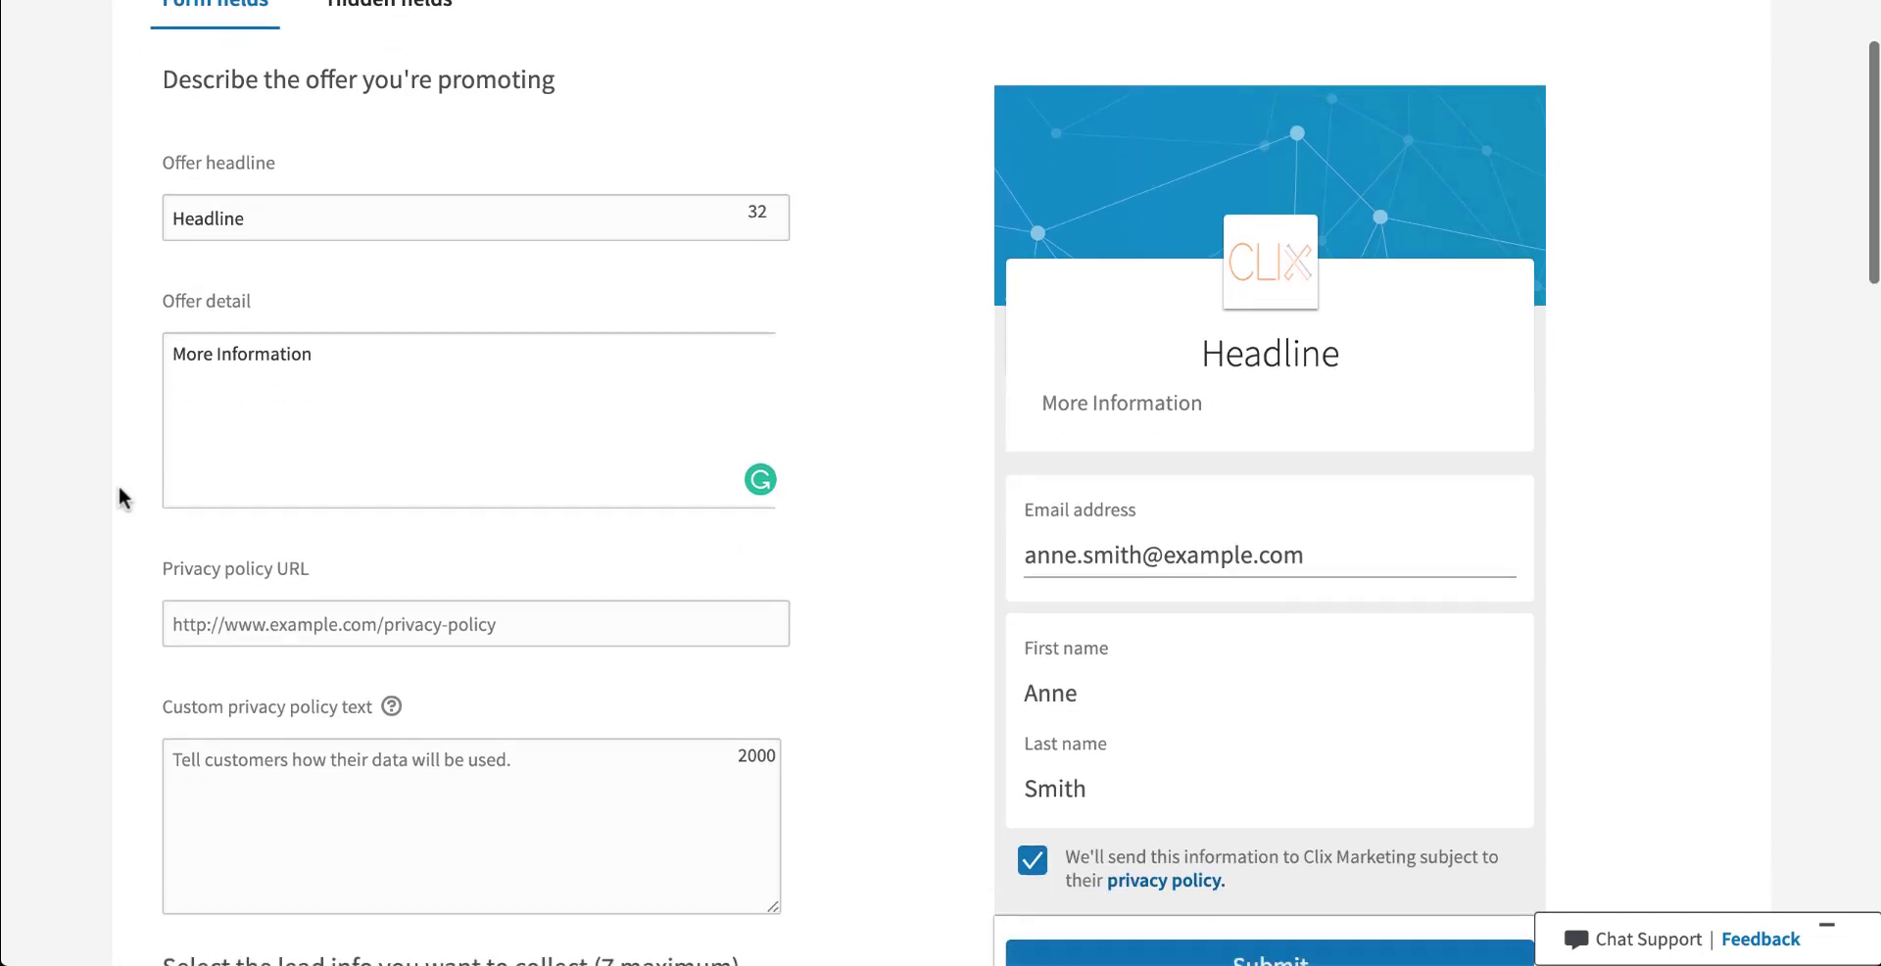
scroll(119, 485, down, 3)
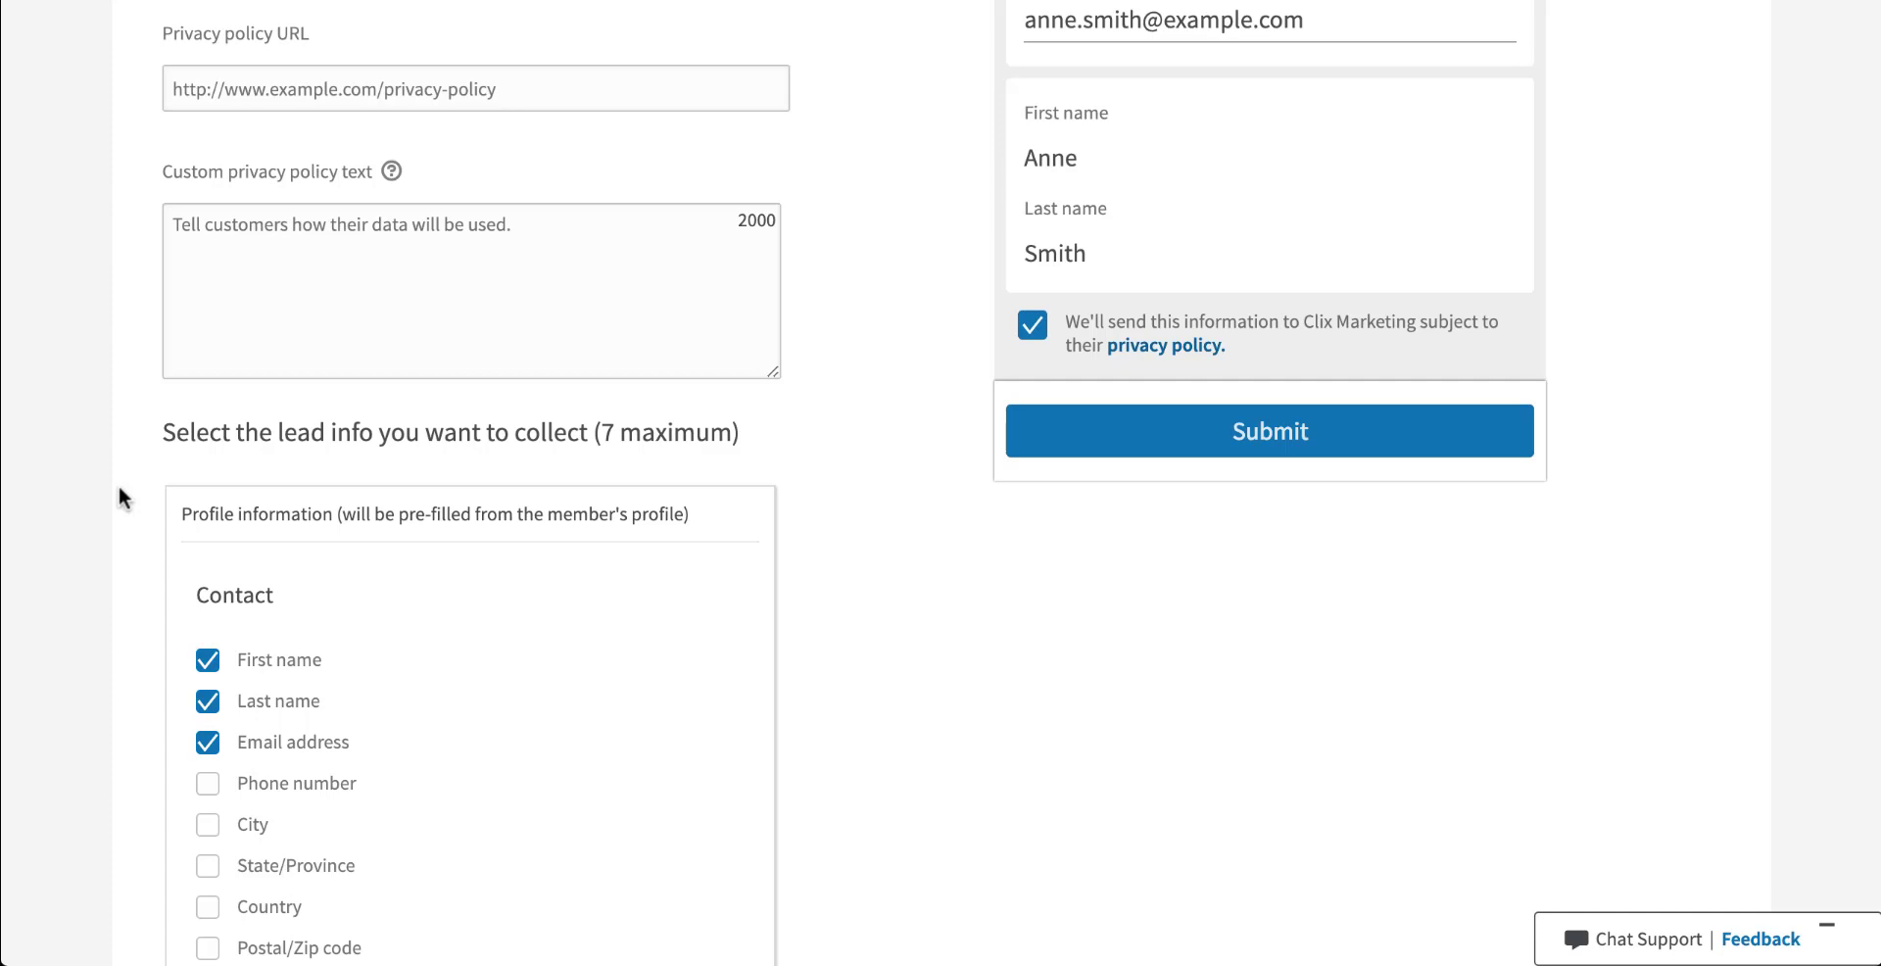
mouse_move(388, 169)
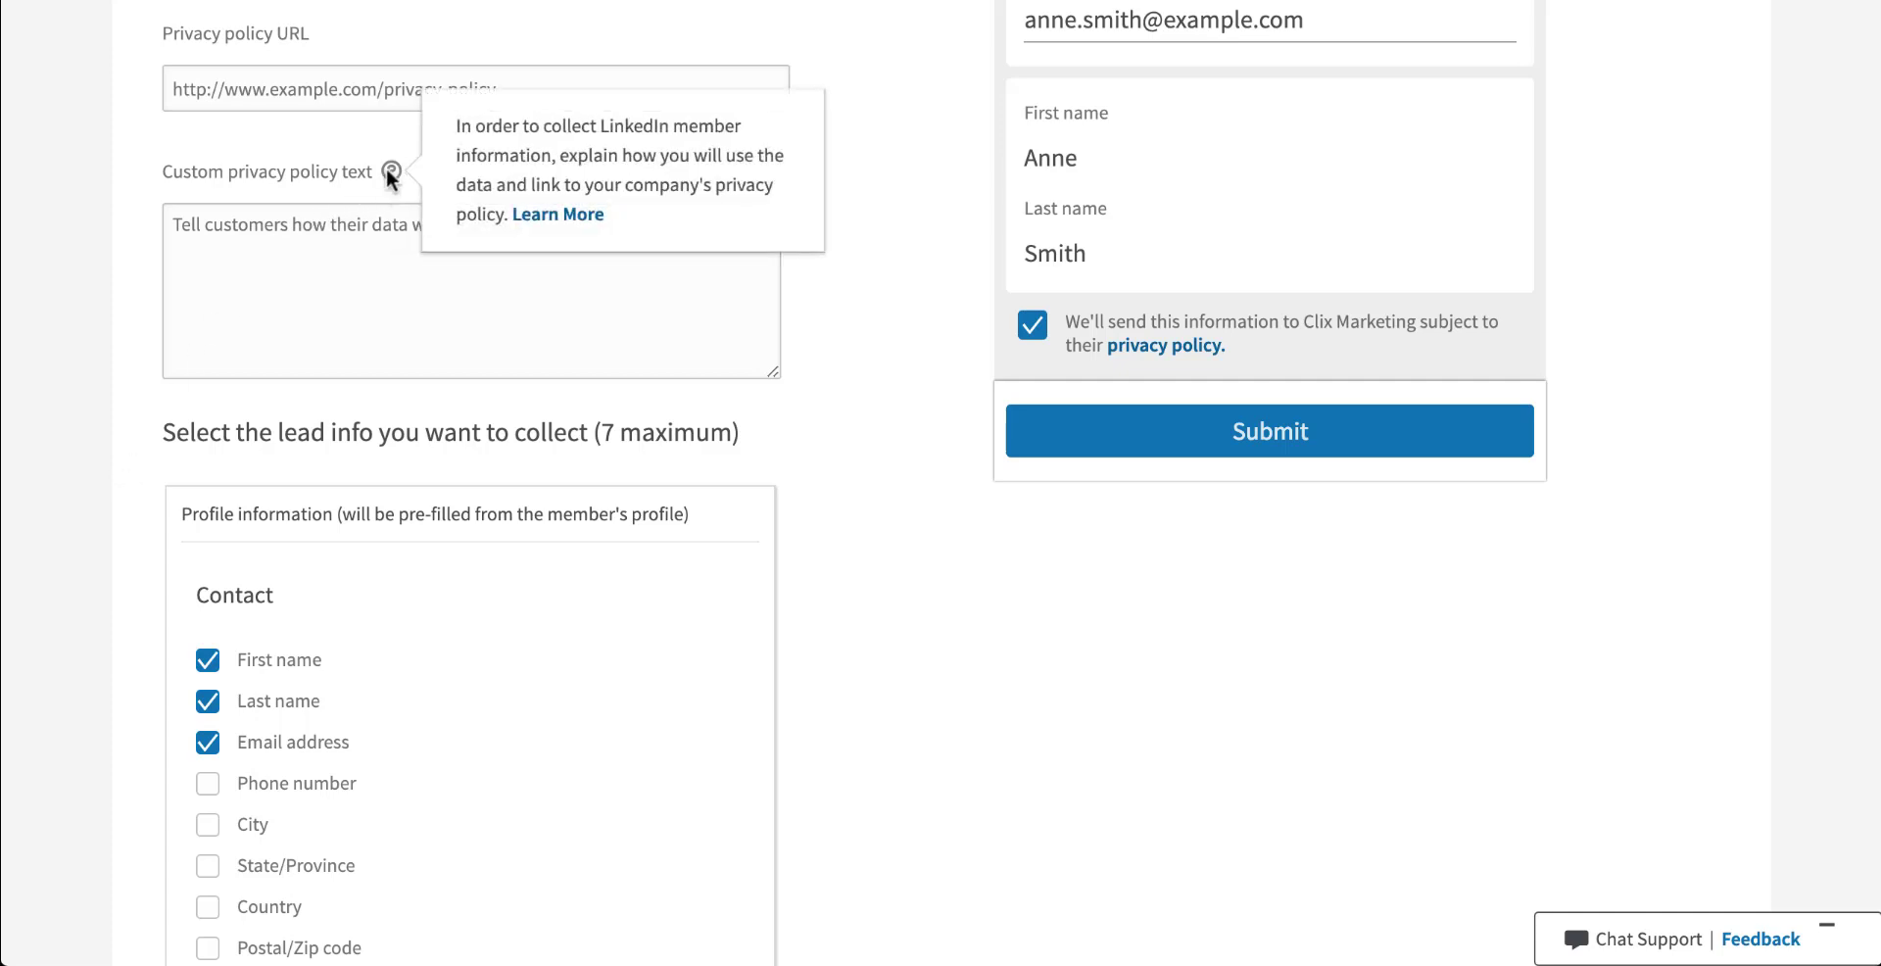
click(555, 221)
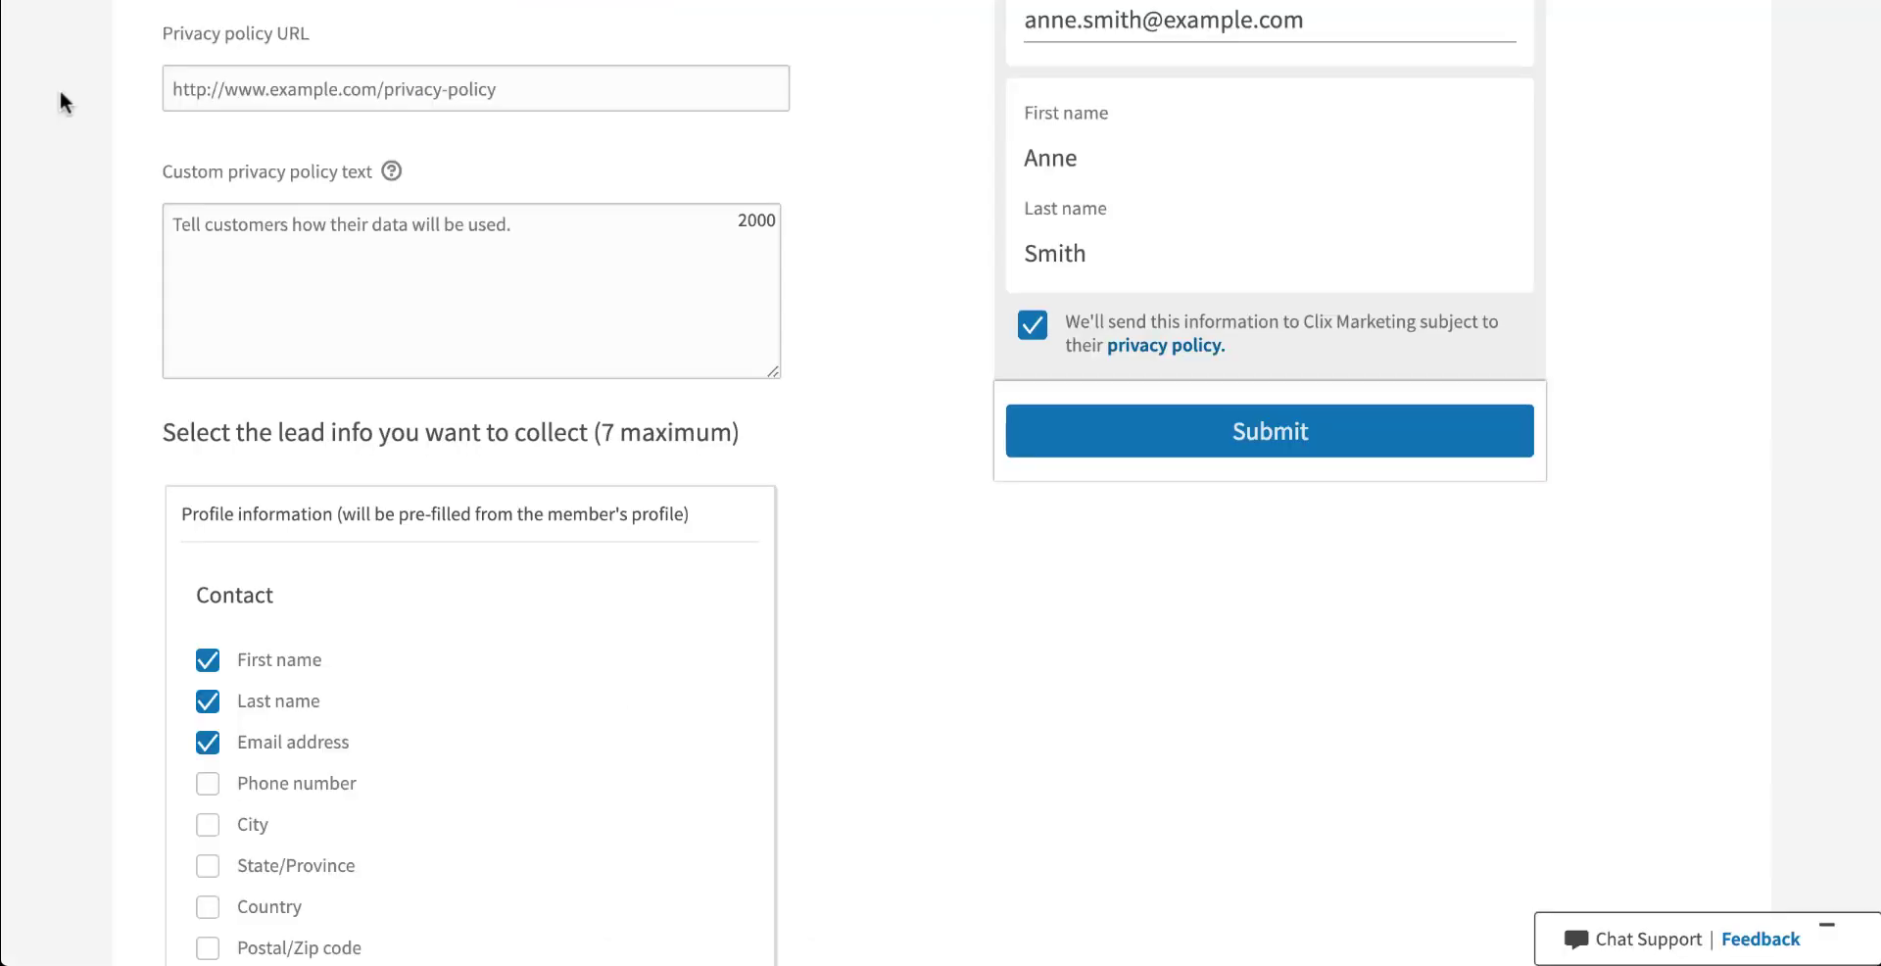
- Examine the lead info fields that can be collected, from pre-filled profile information to additional demographic information and custom questions
scroll(61, 90, down, 5)
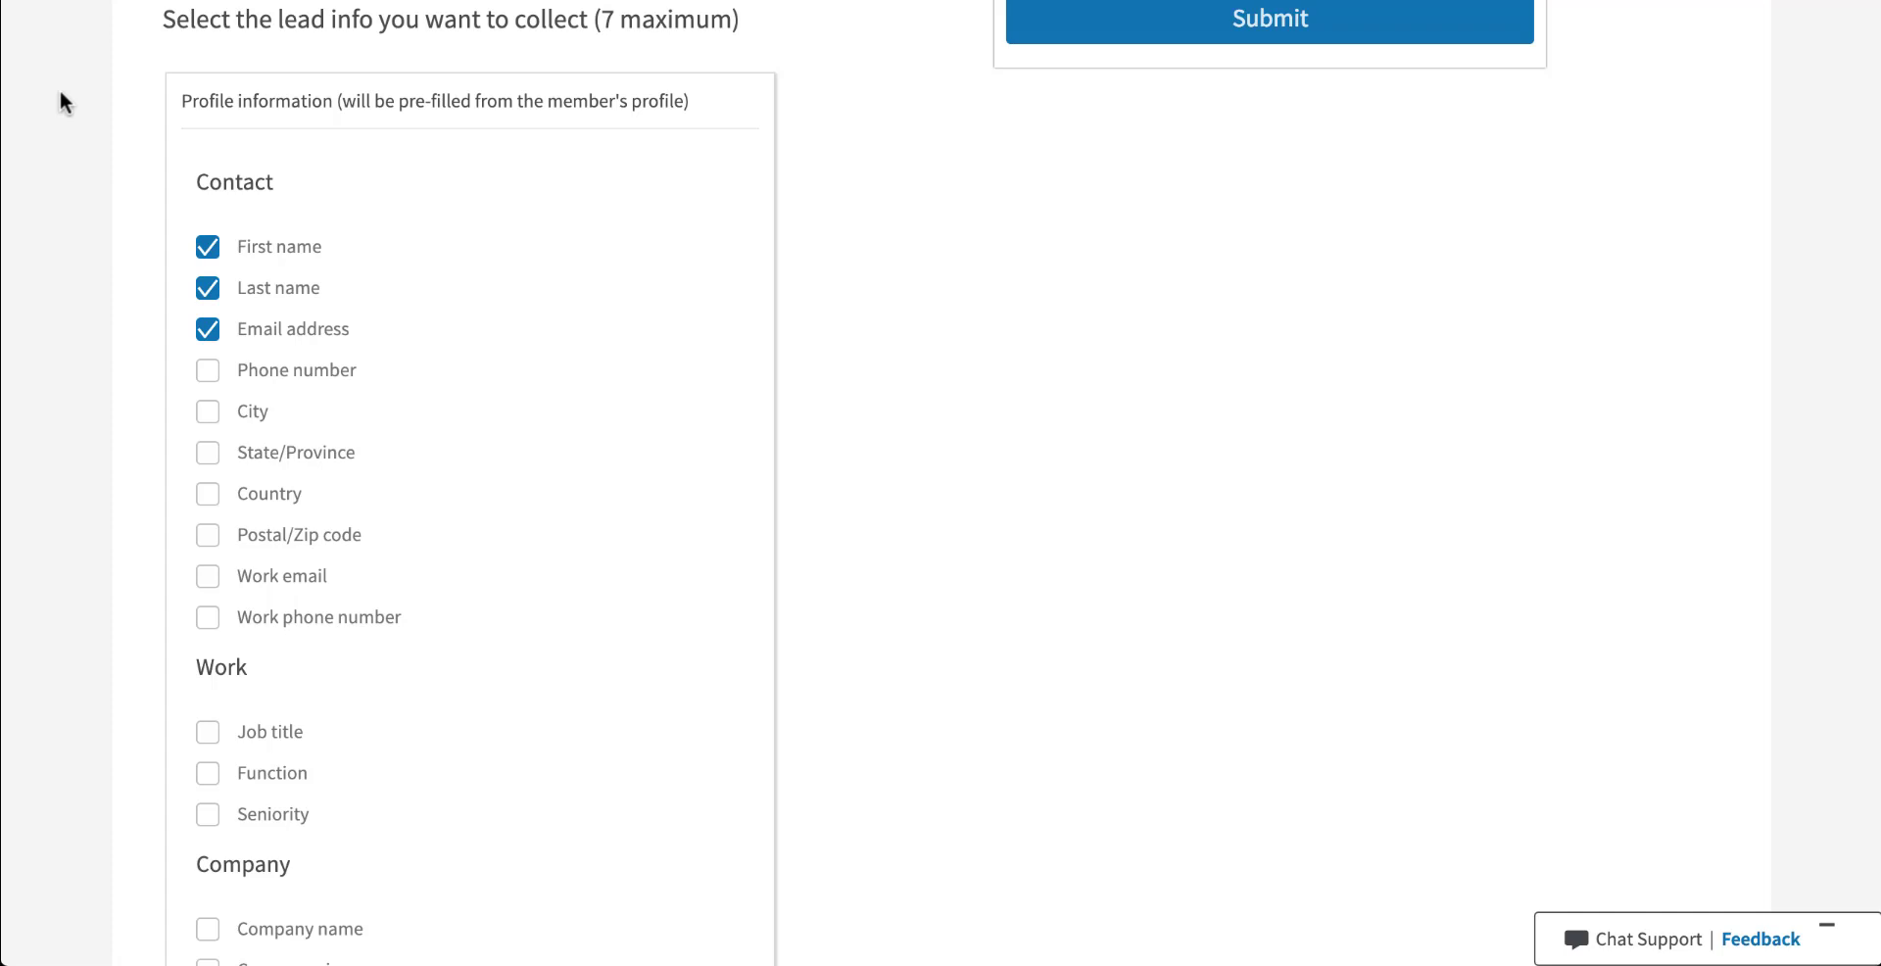
drag(335, 101, 691, 101)
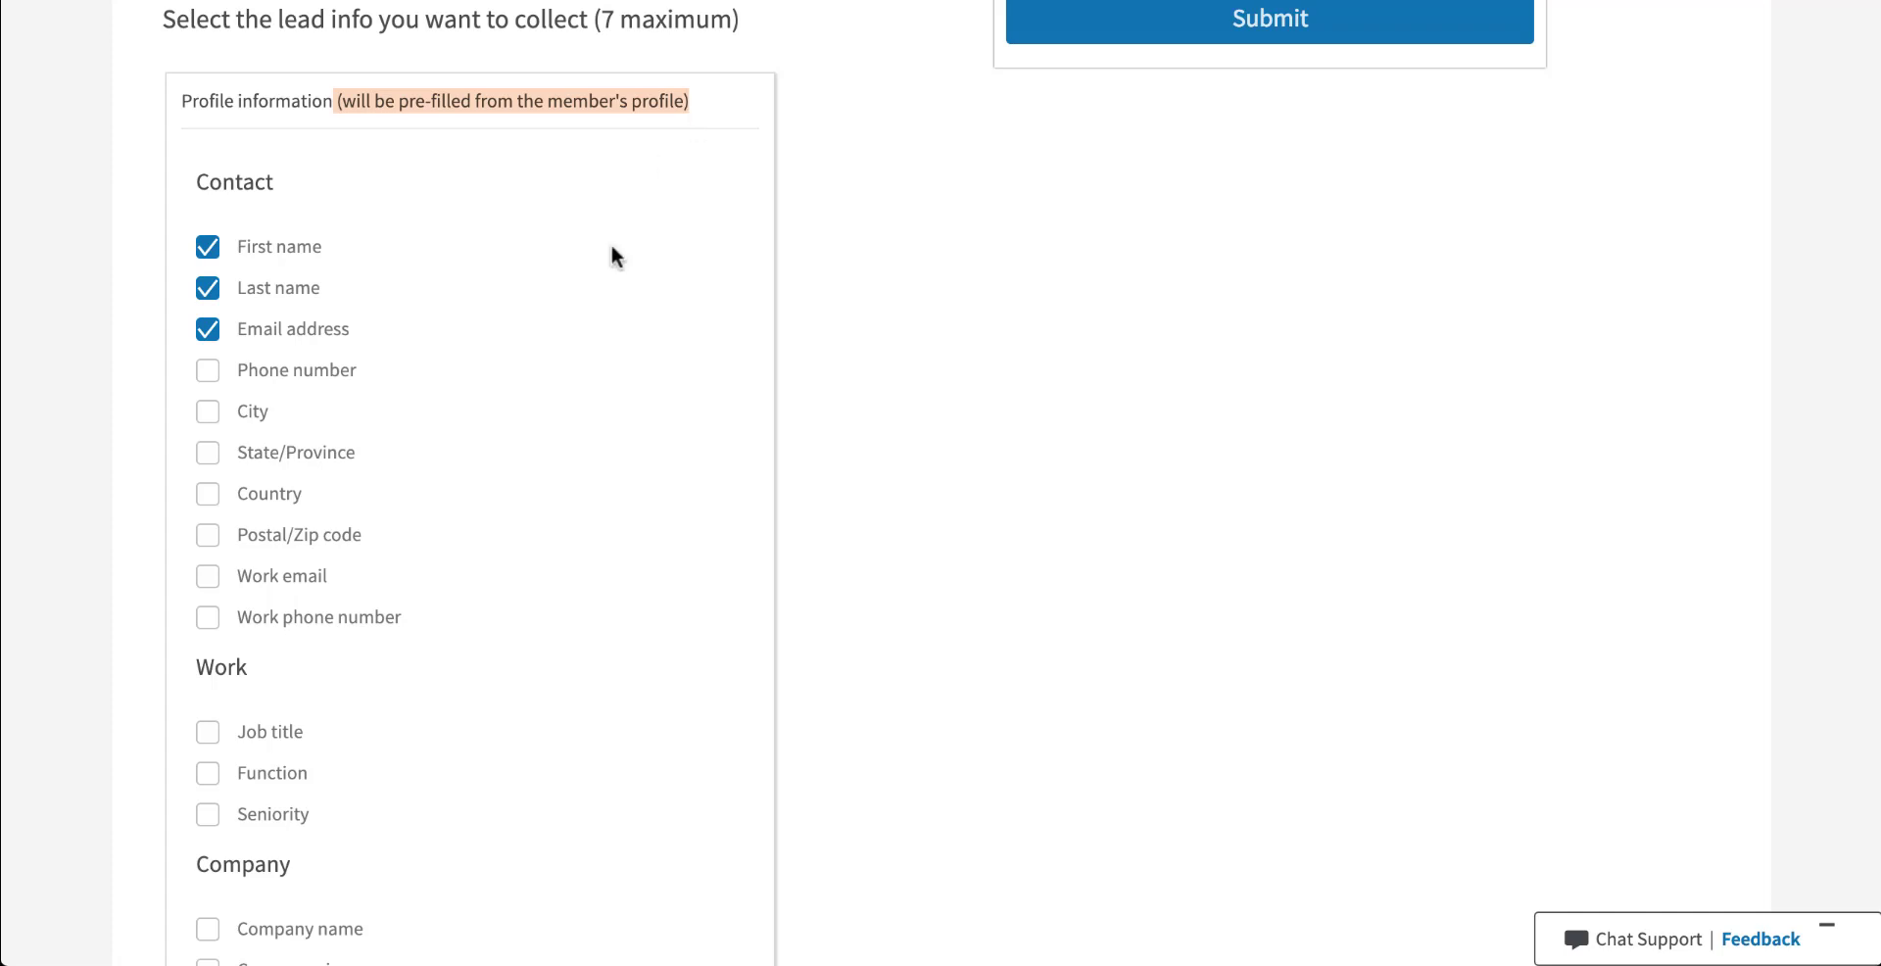
click(676, 251)
scroll(676, 251, down, 2)
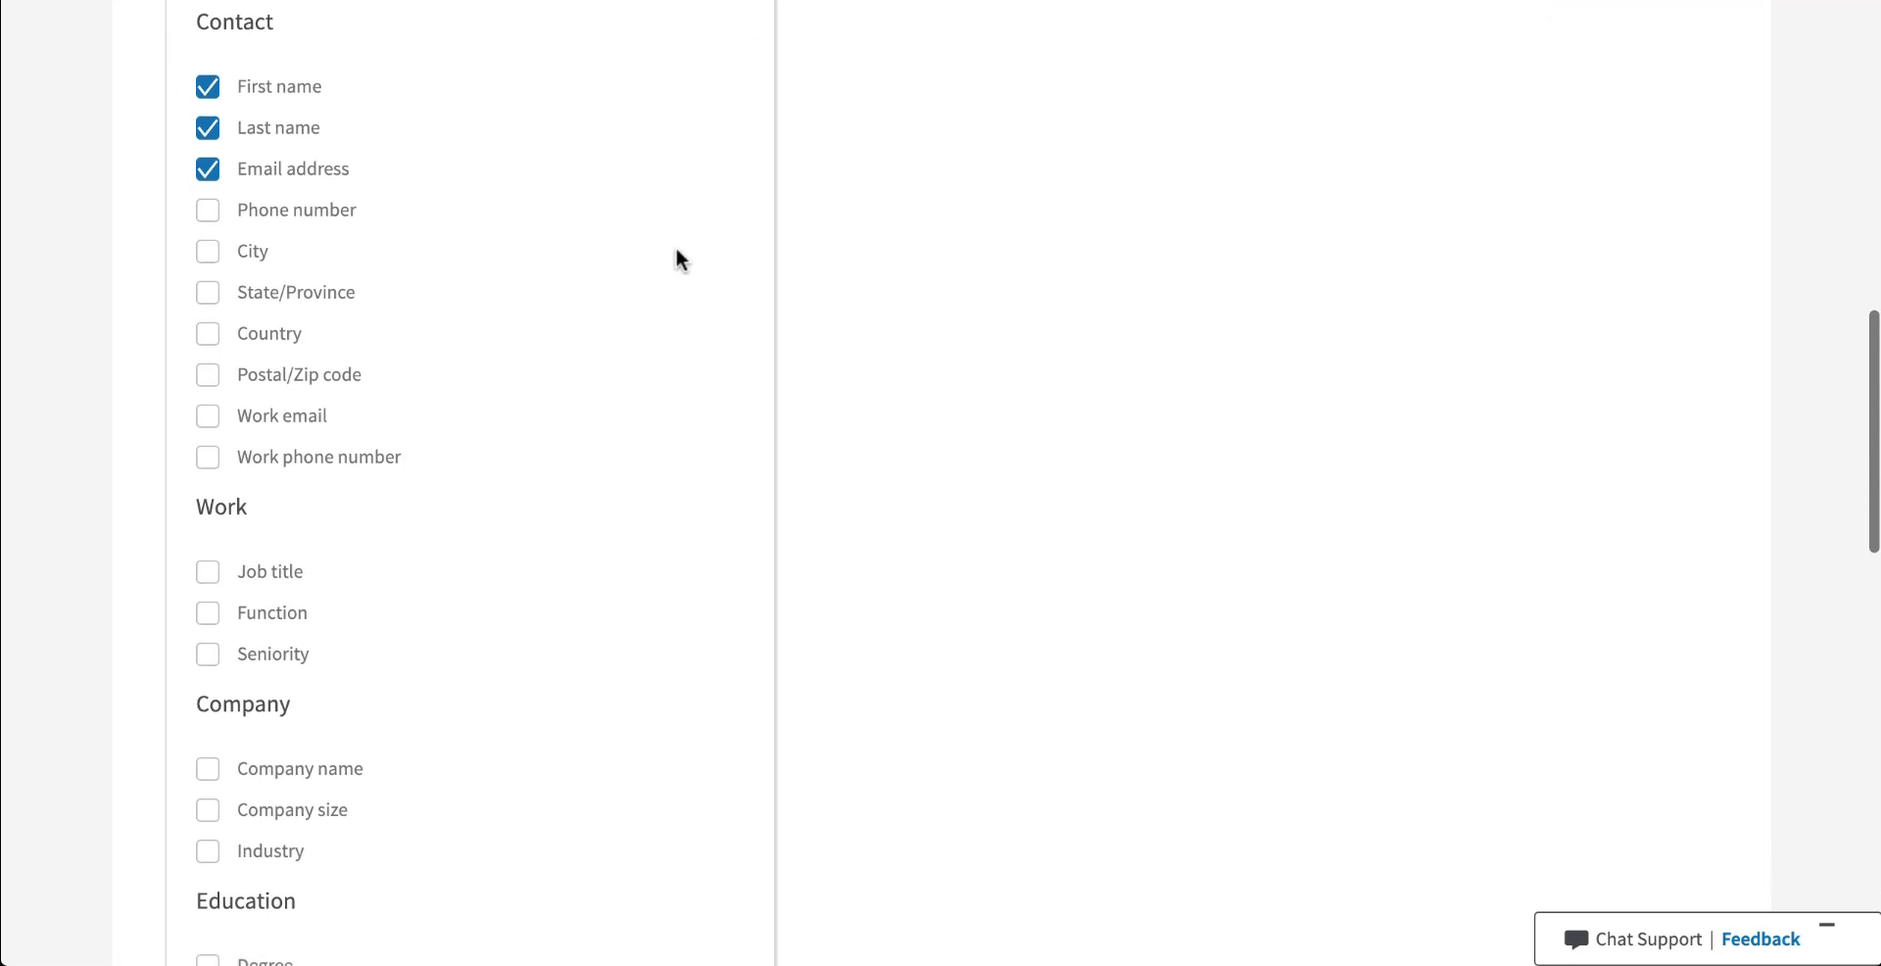
scroll(676, 259, down, 3)
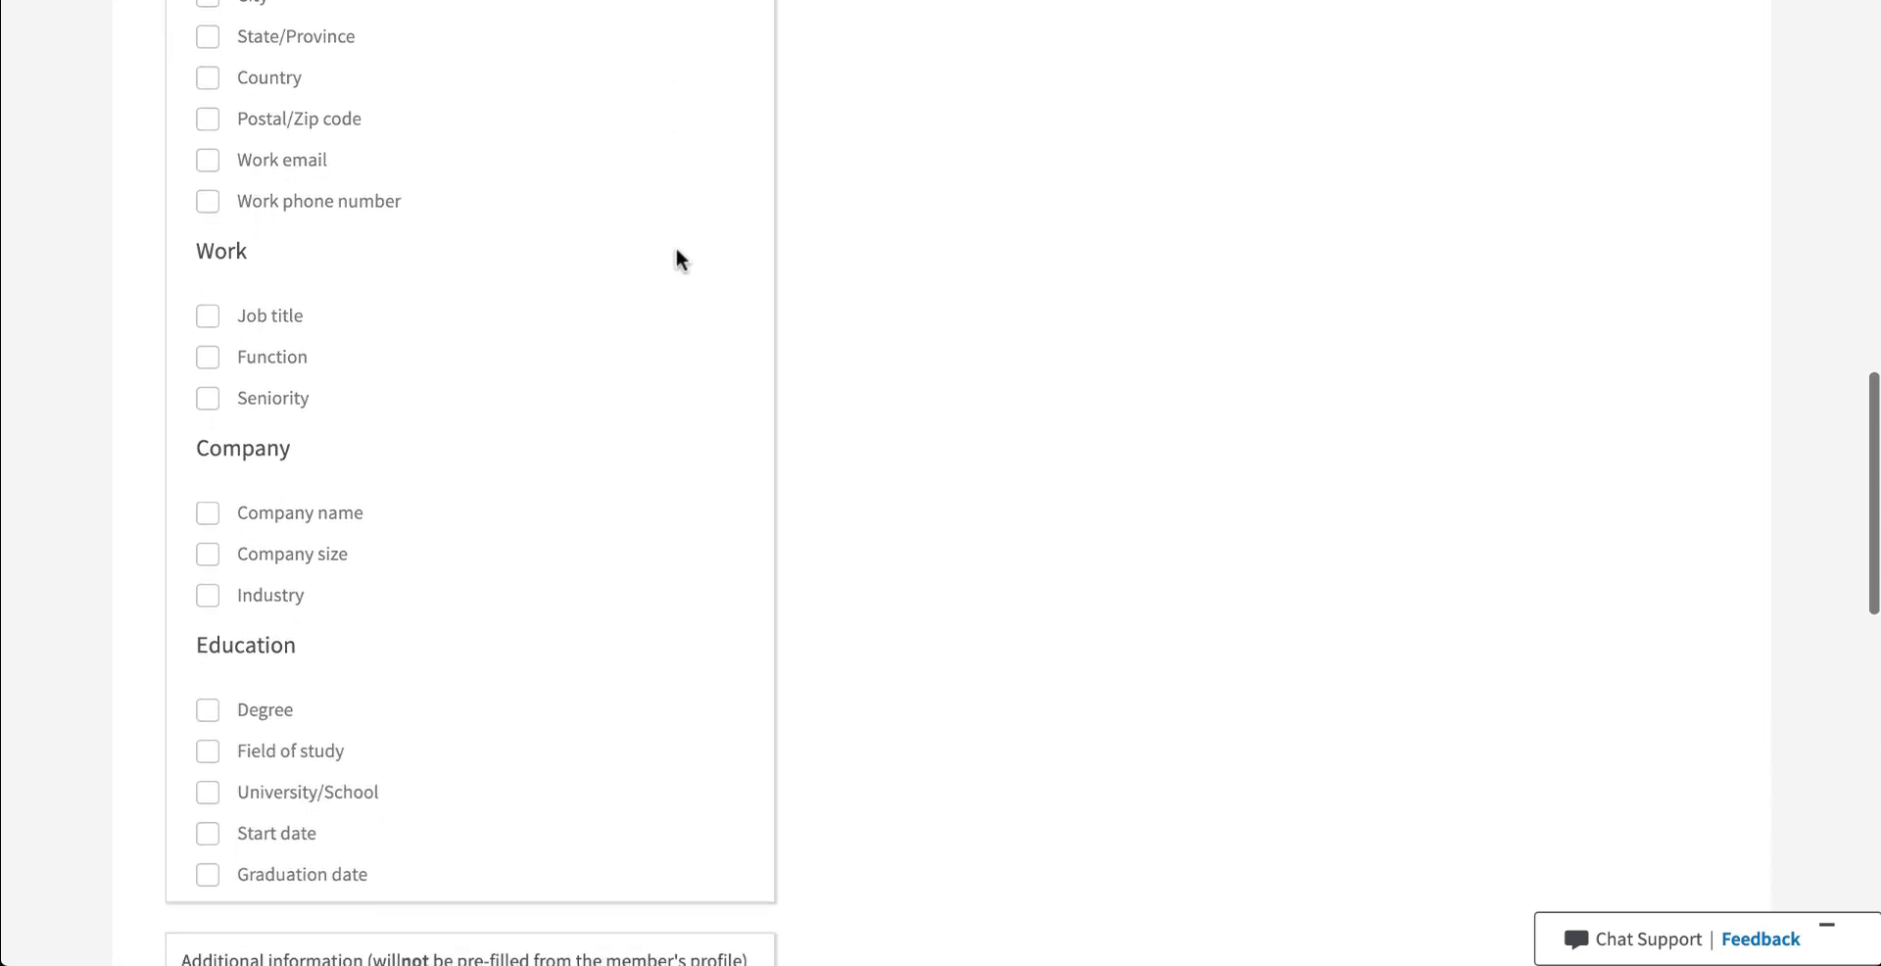
scroll(677, 257, down, 3)
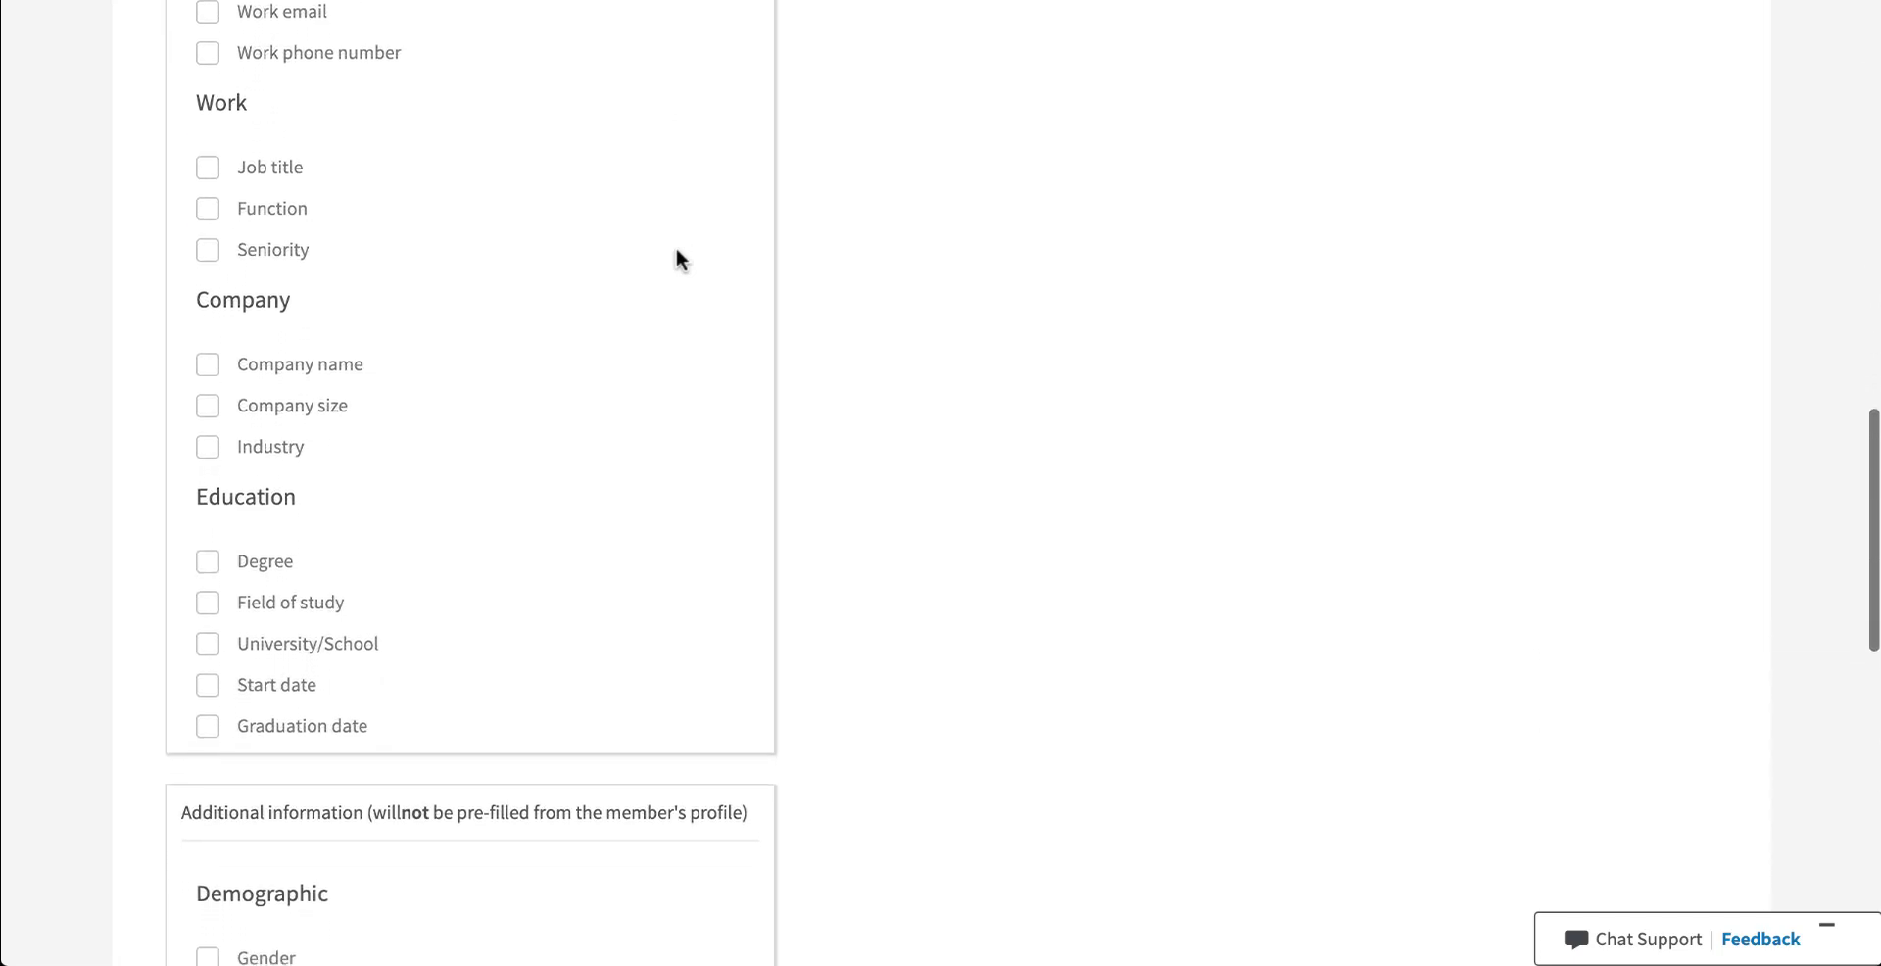
scroll(676, 256, down, 2)
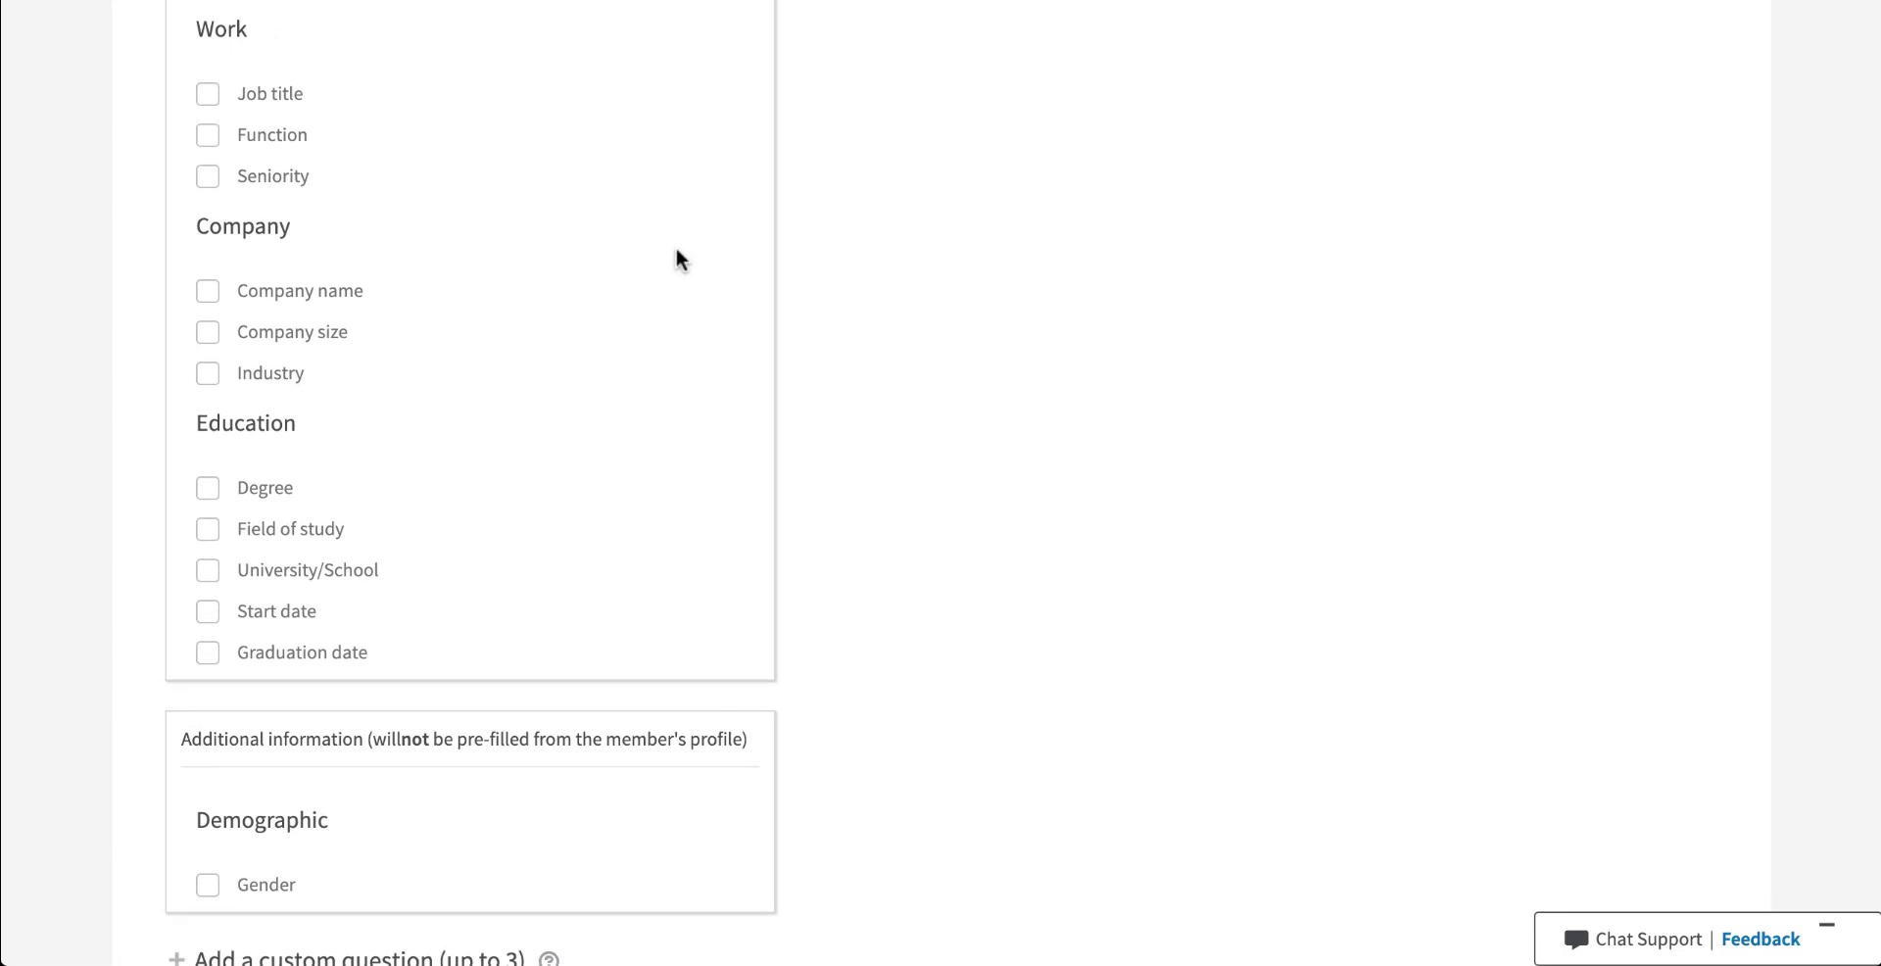
scroll(676, 260, down, 5)
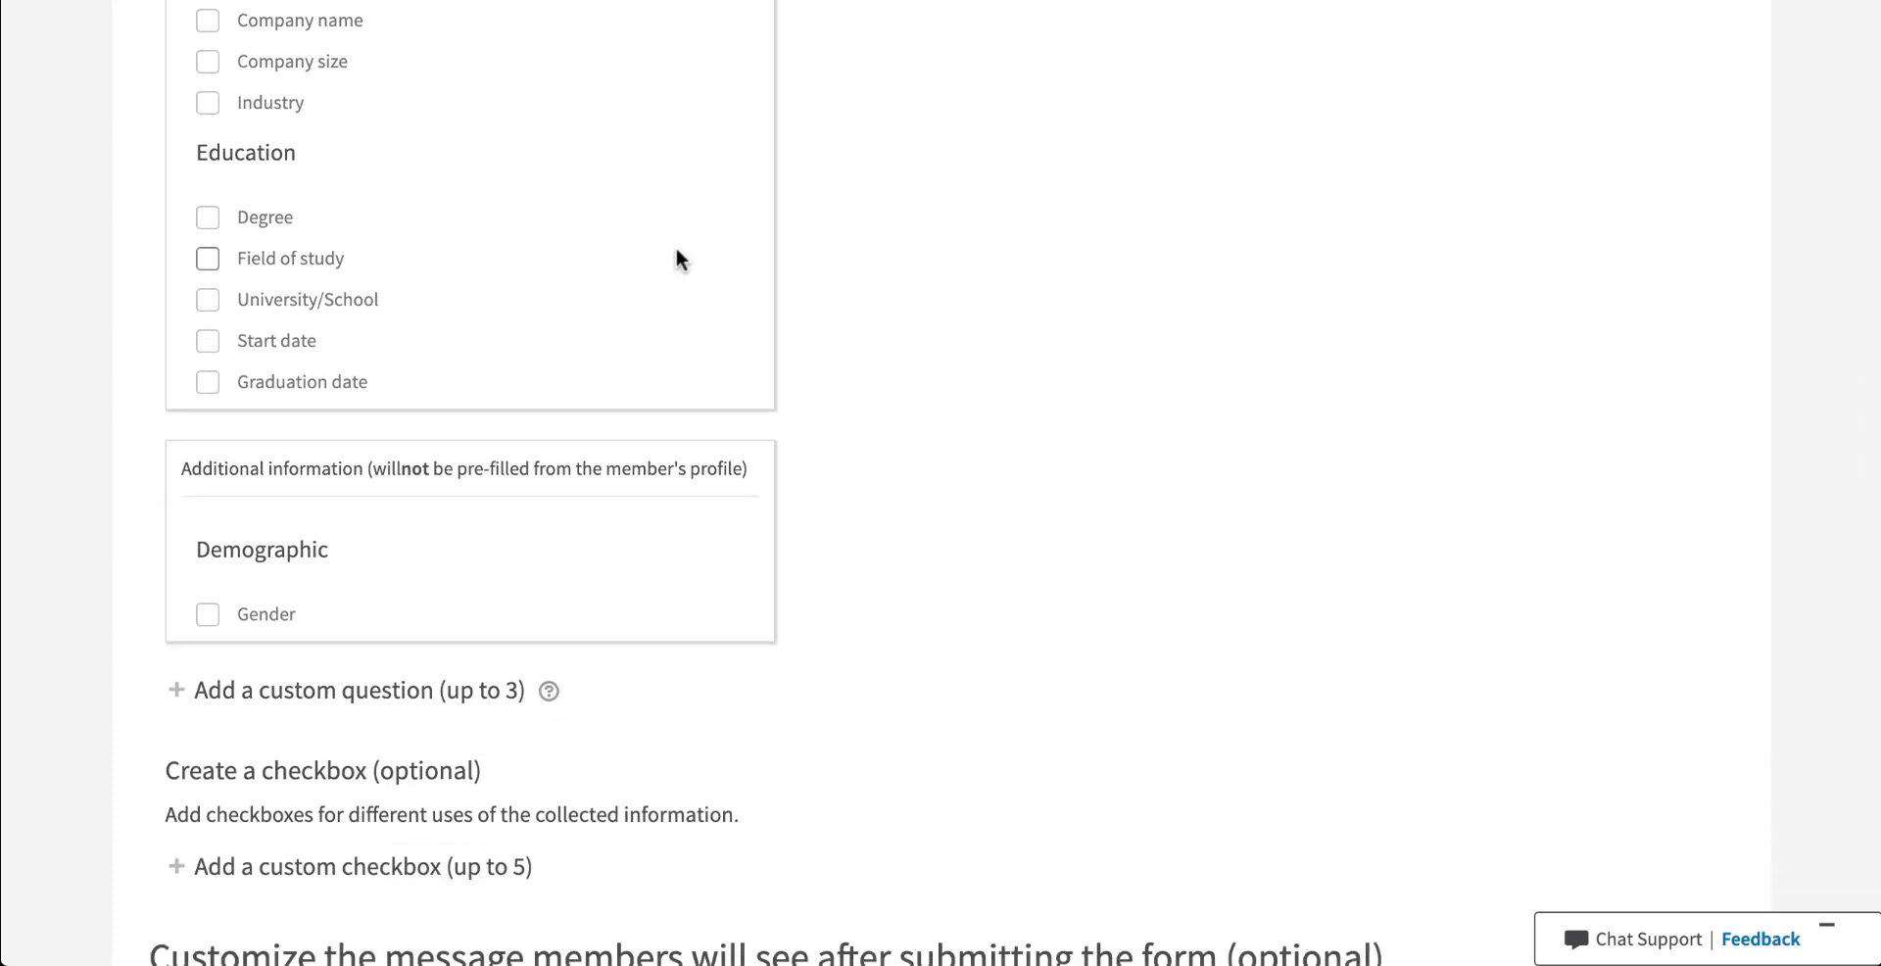
- Add City and Job title to the collected lead info and check them in the form preview
scroll(676, 250, up, 7)
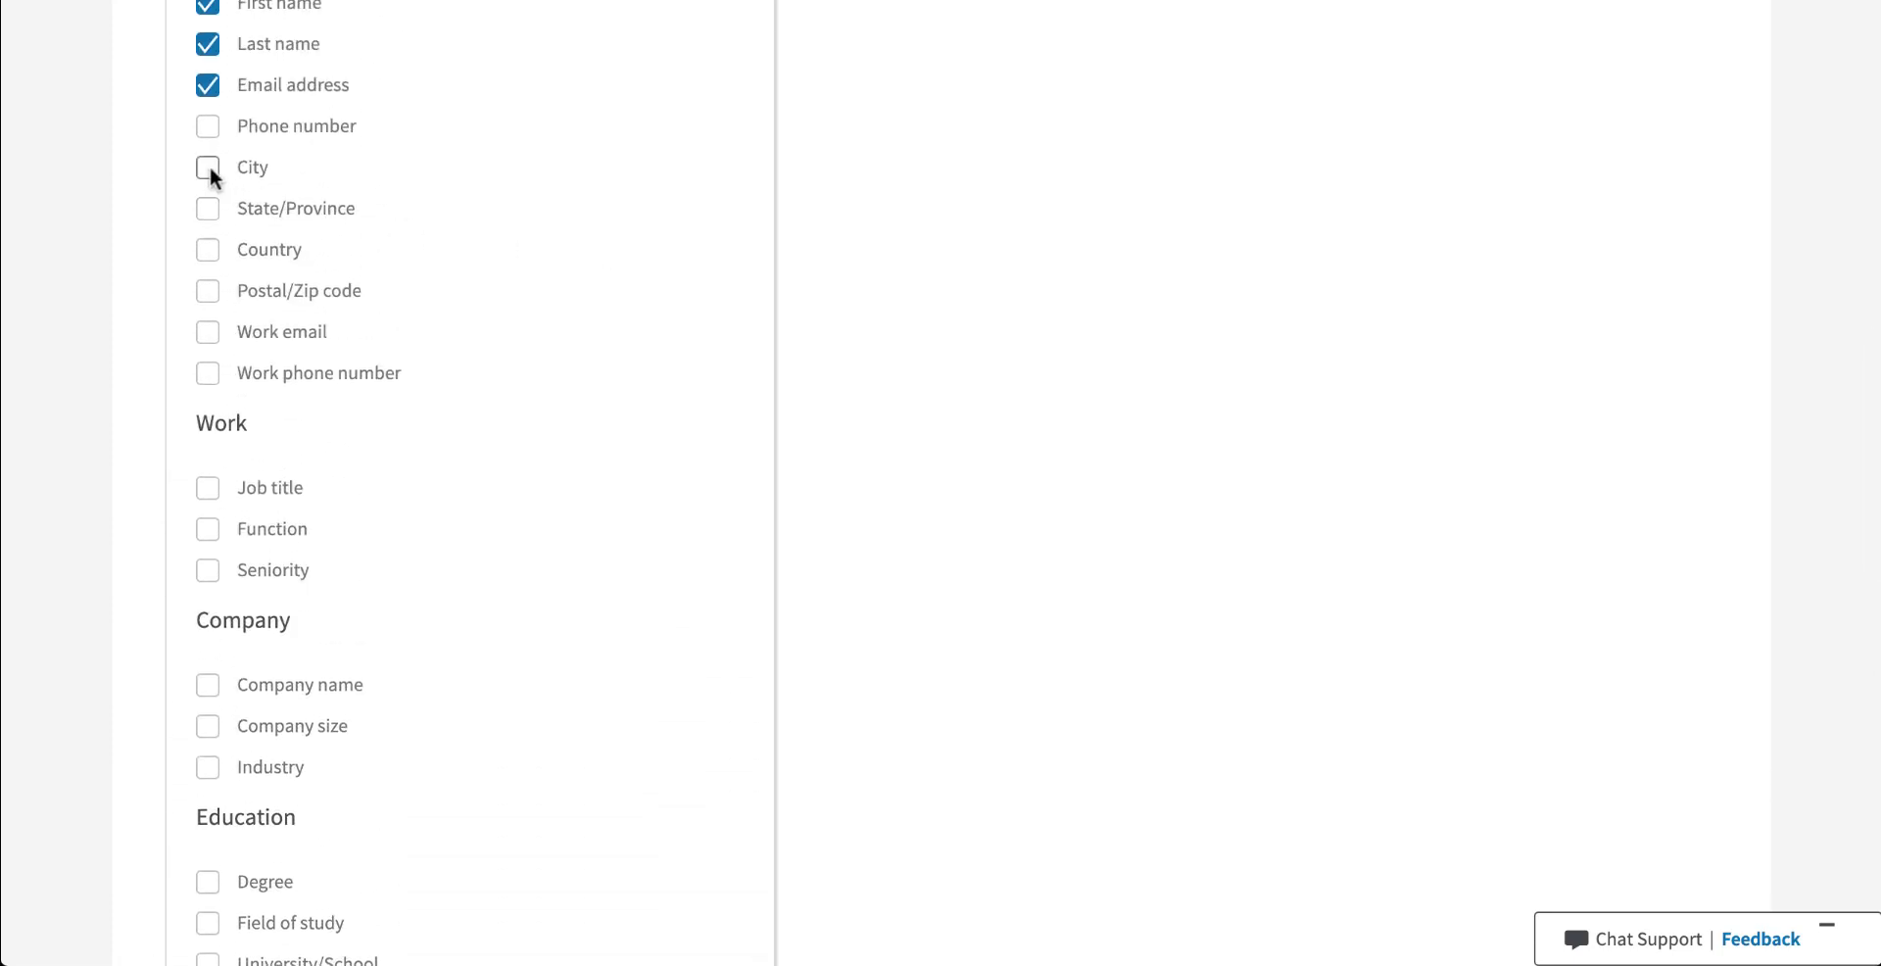
click(208, 168)
click(208, 489)
scroll(829, 451, up, 10)
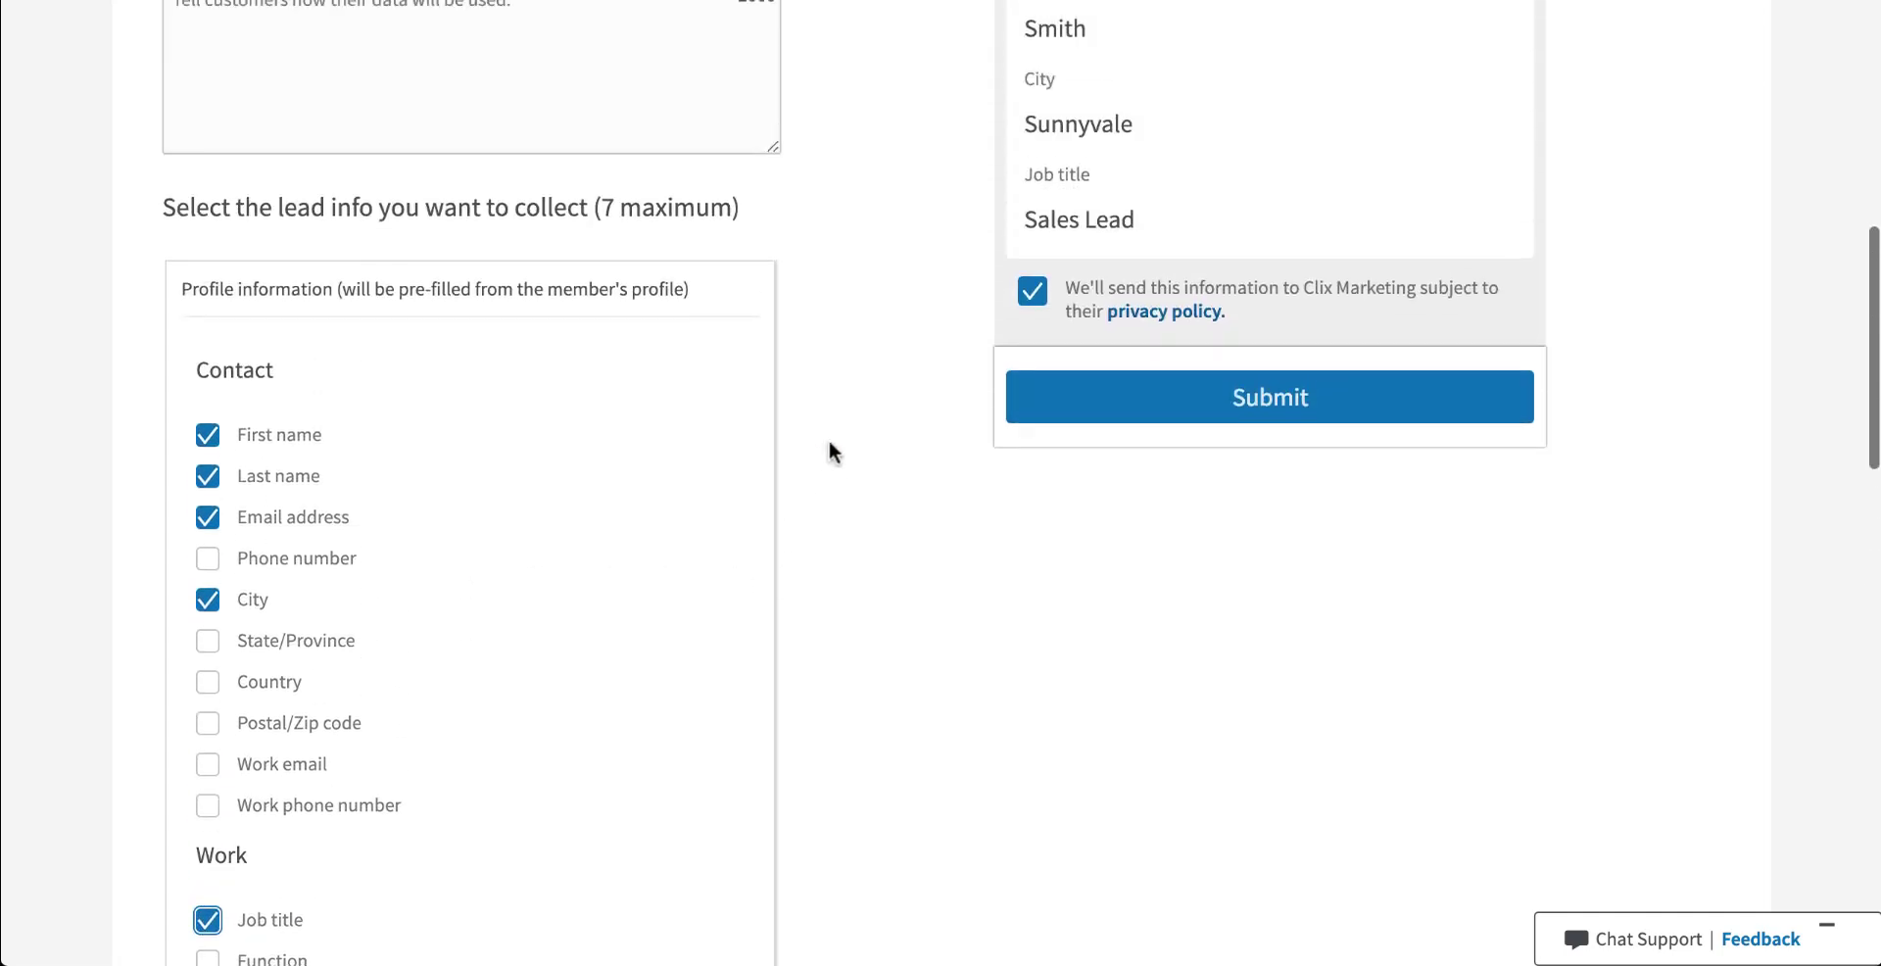
scroll(829, 443, up, 1)
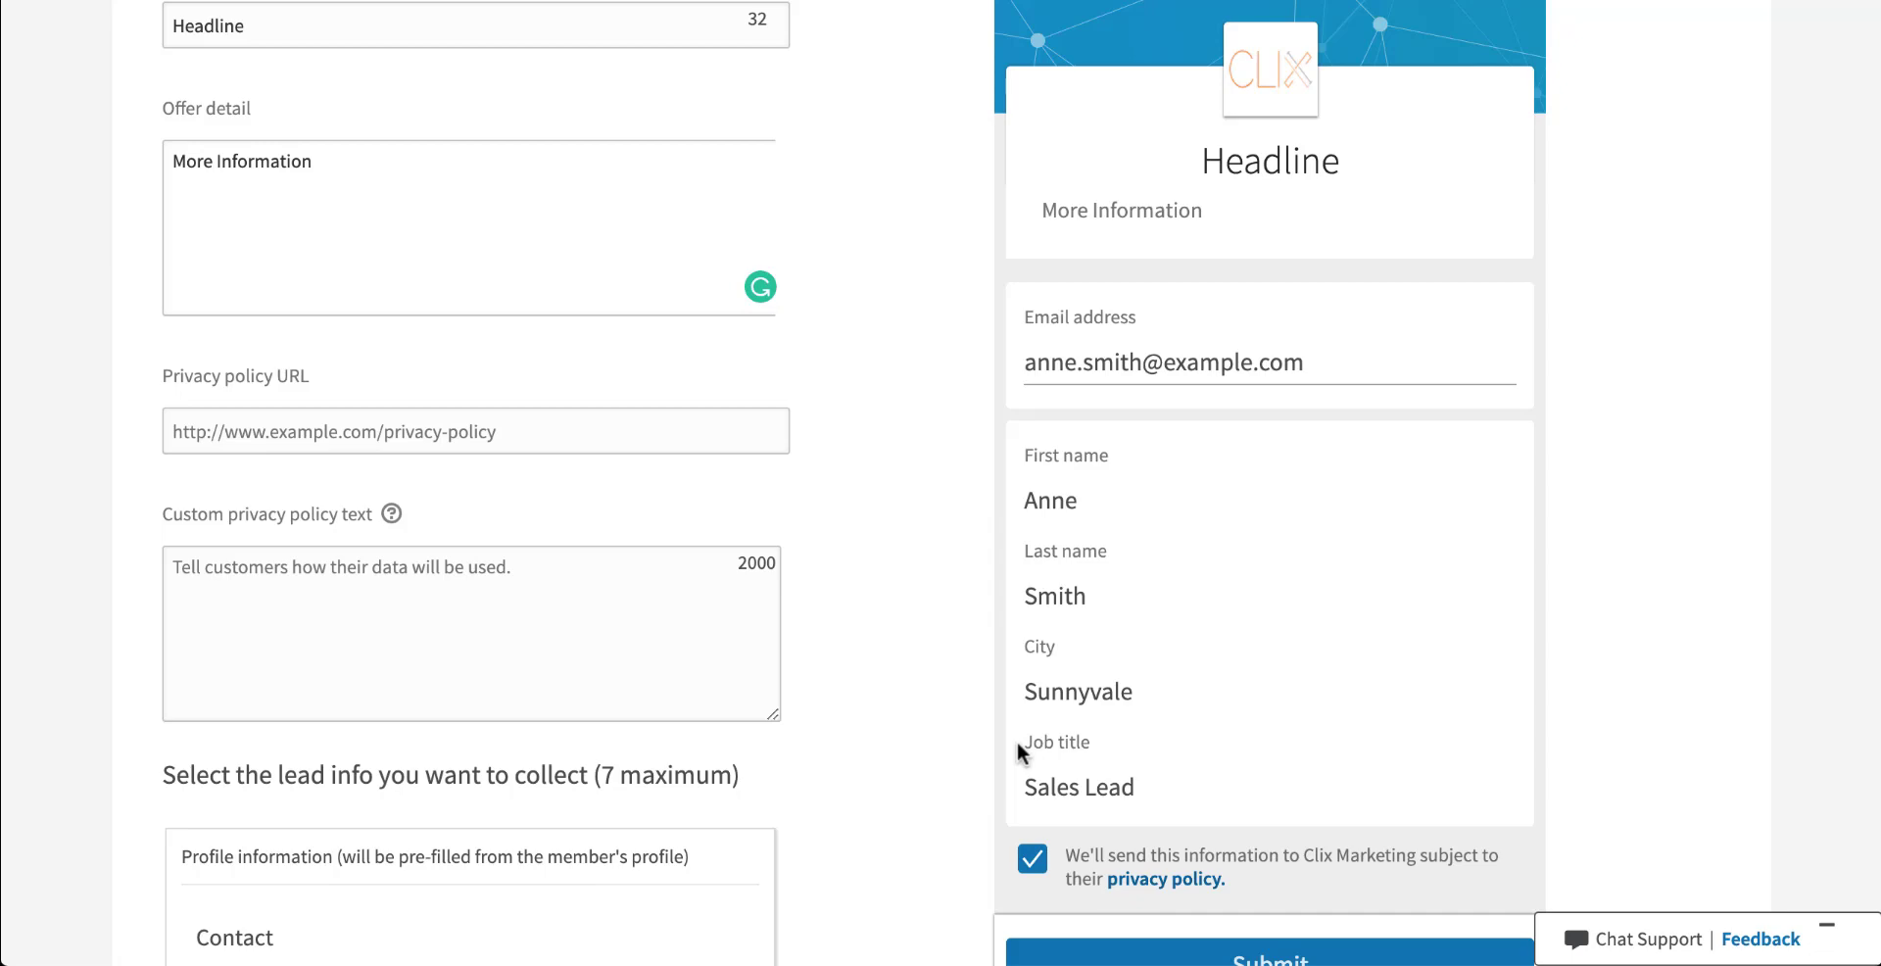
- Add a custom question of the multiple choice type that asks "Favorite Color?"
scroll(907, 338, down, 15)
scroll(908, 339, down, 5)
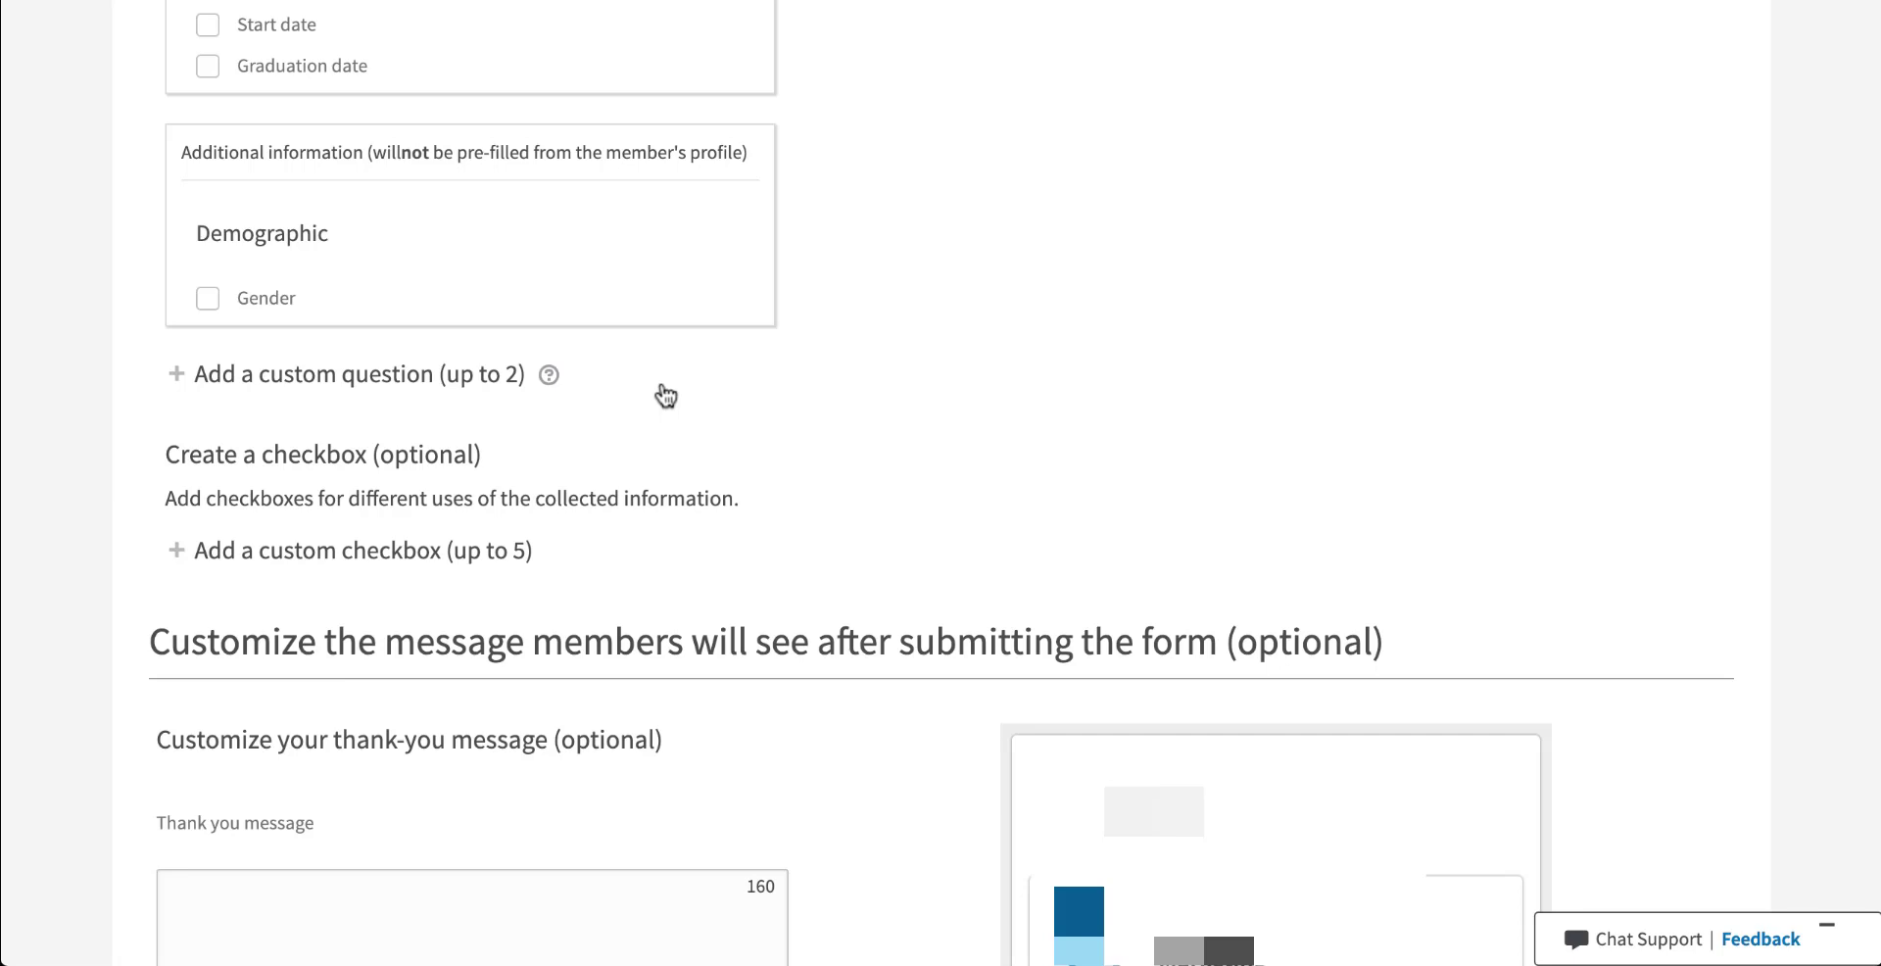
click(177, 375)
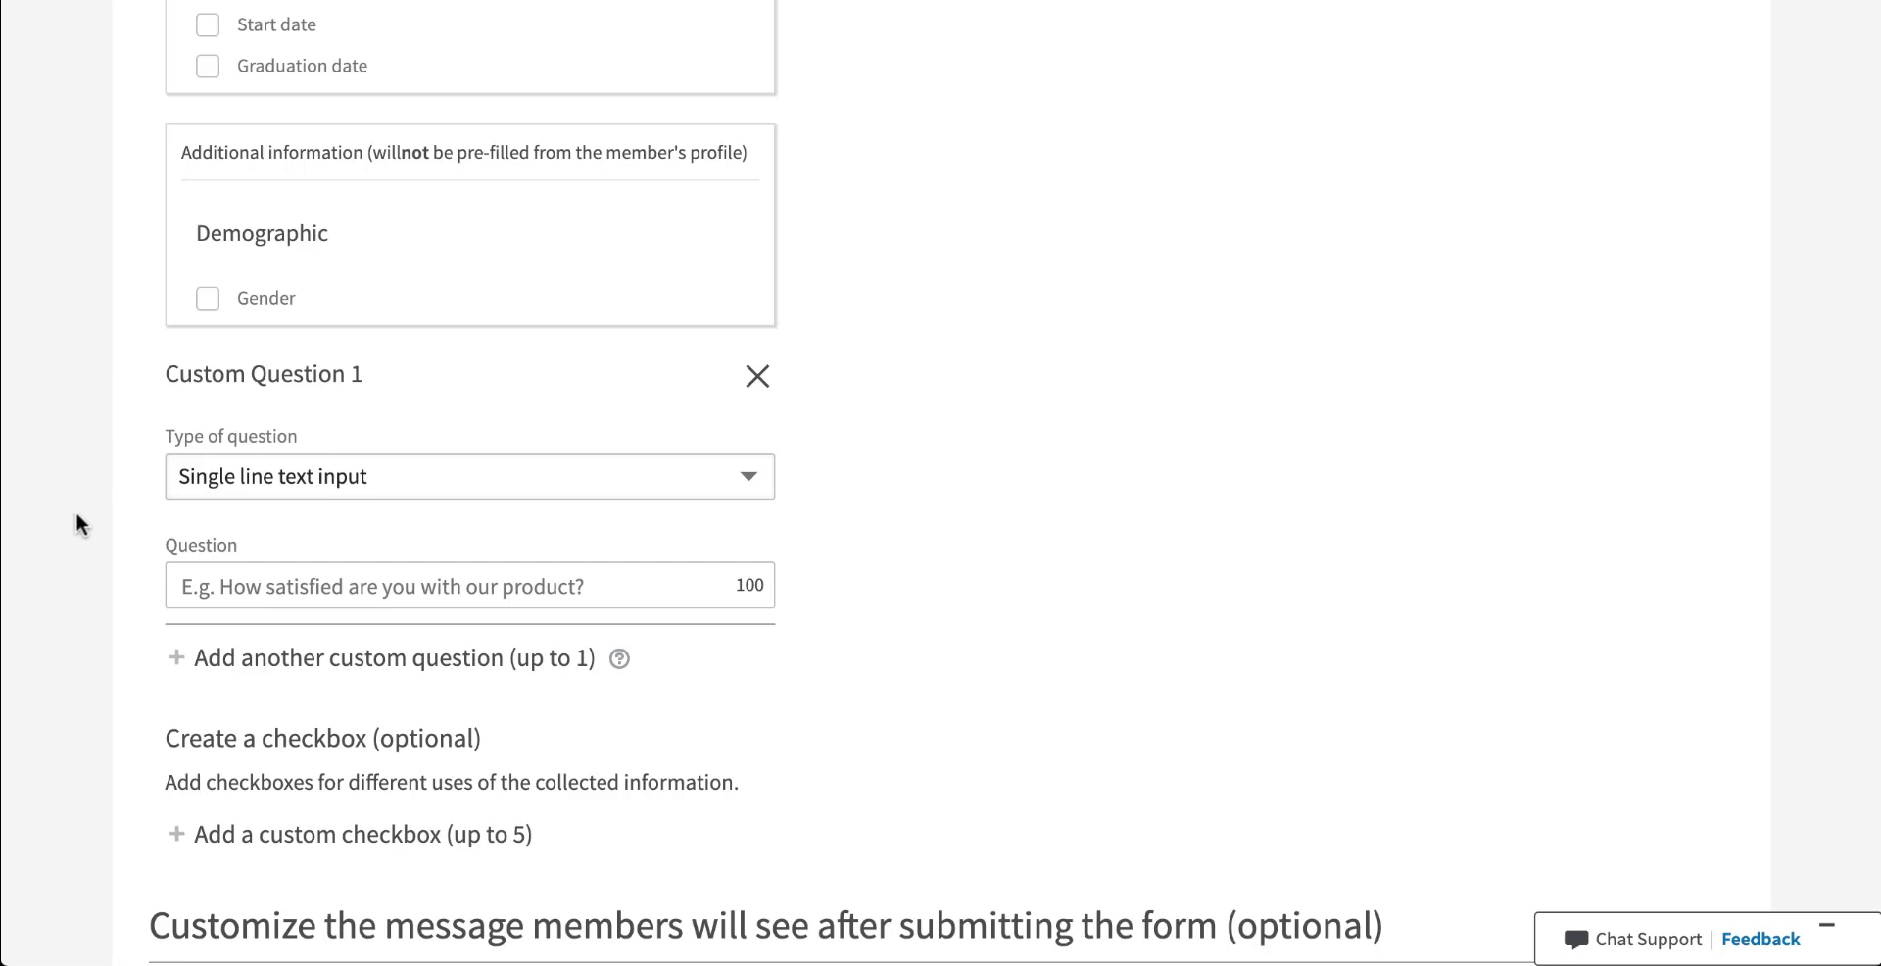
scroll(77, 513, down, 1)
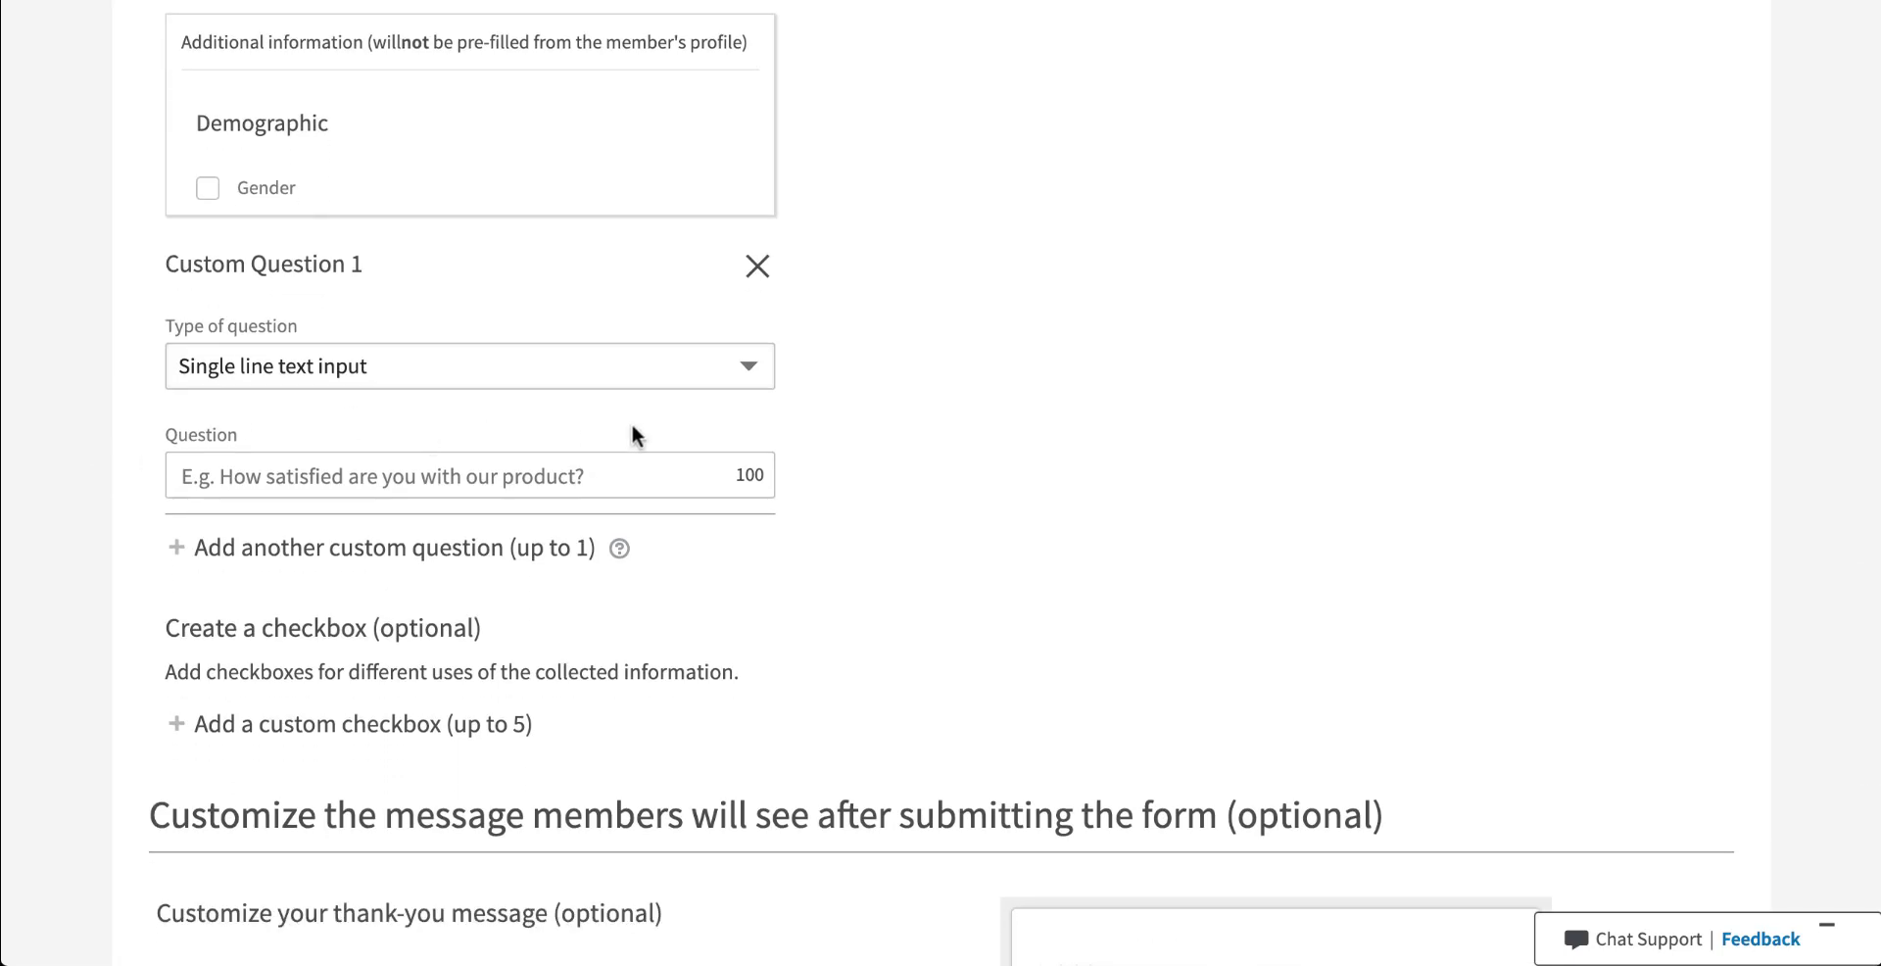
click(749, 364)
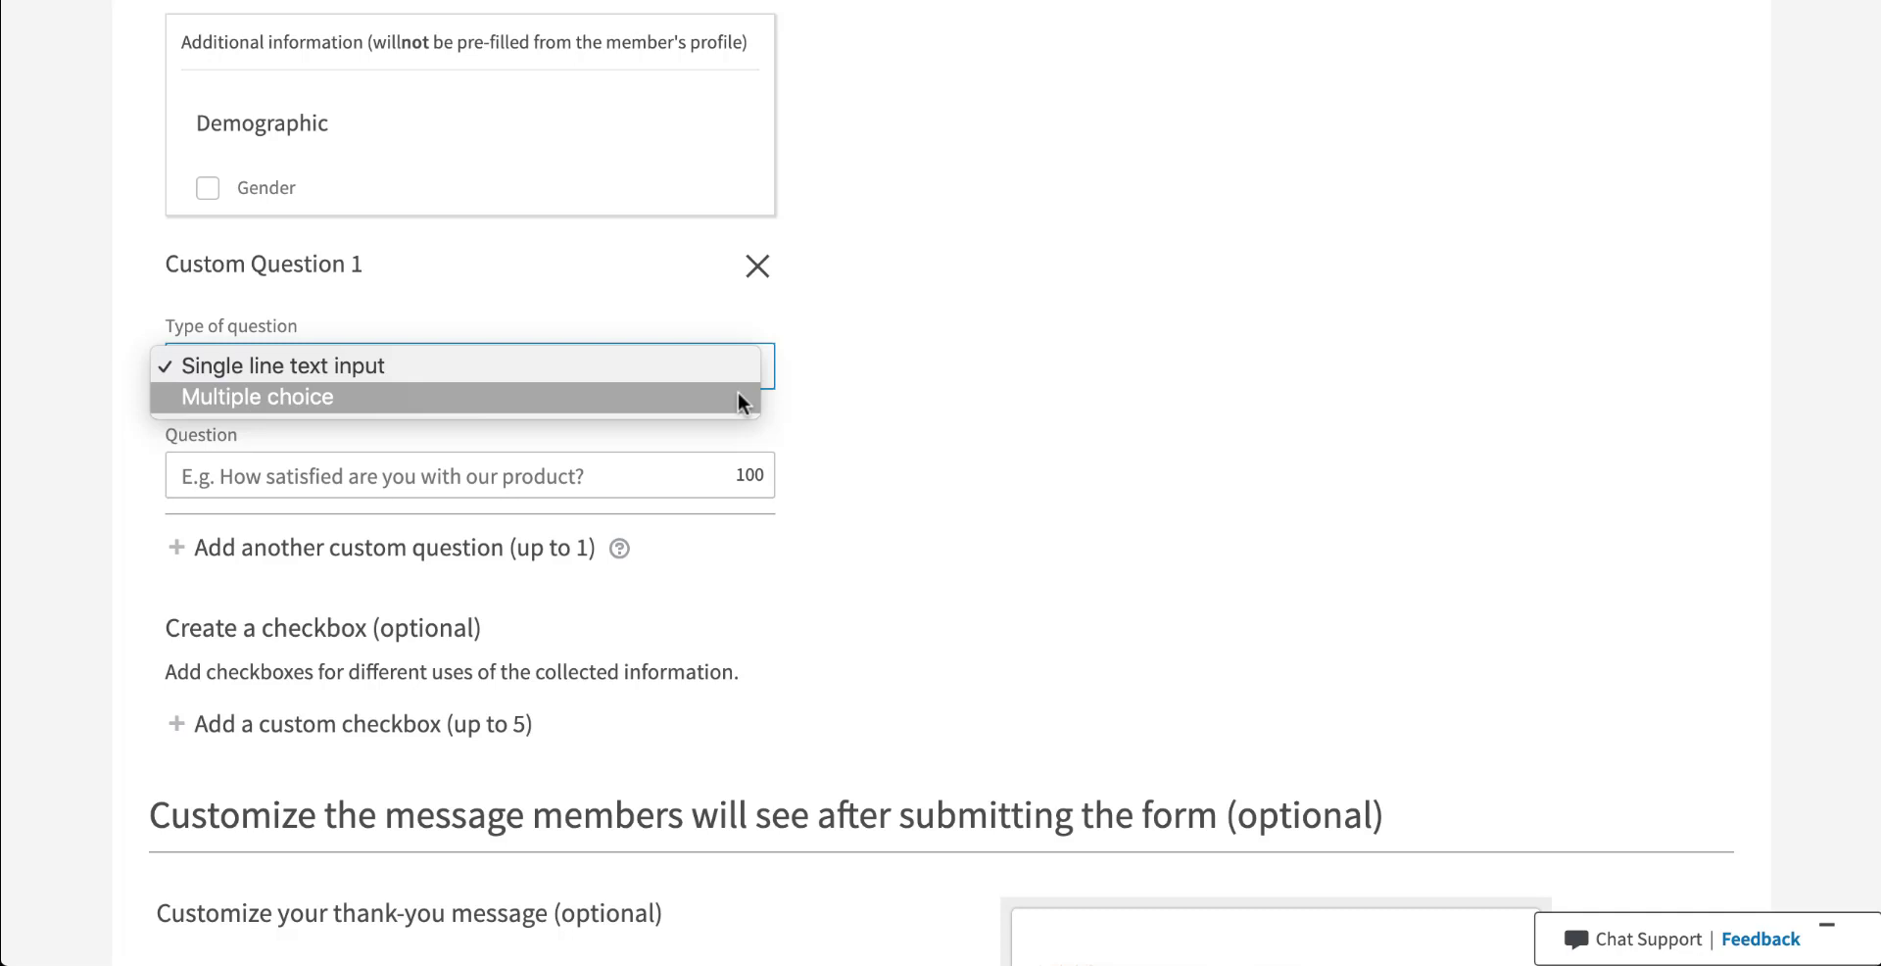
click(738, 397)
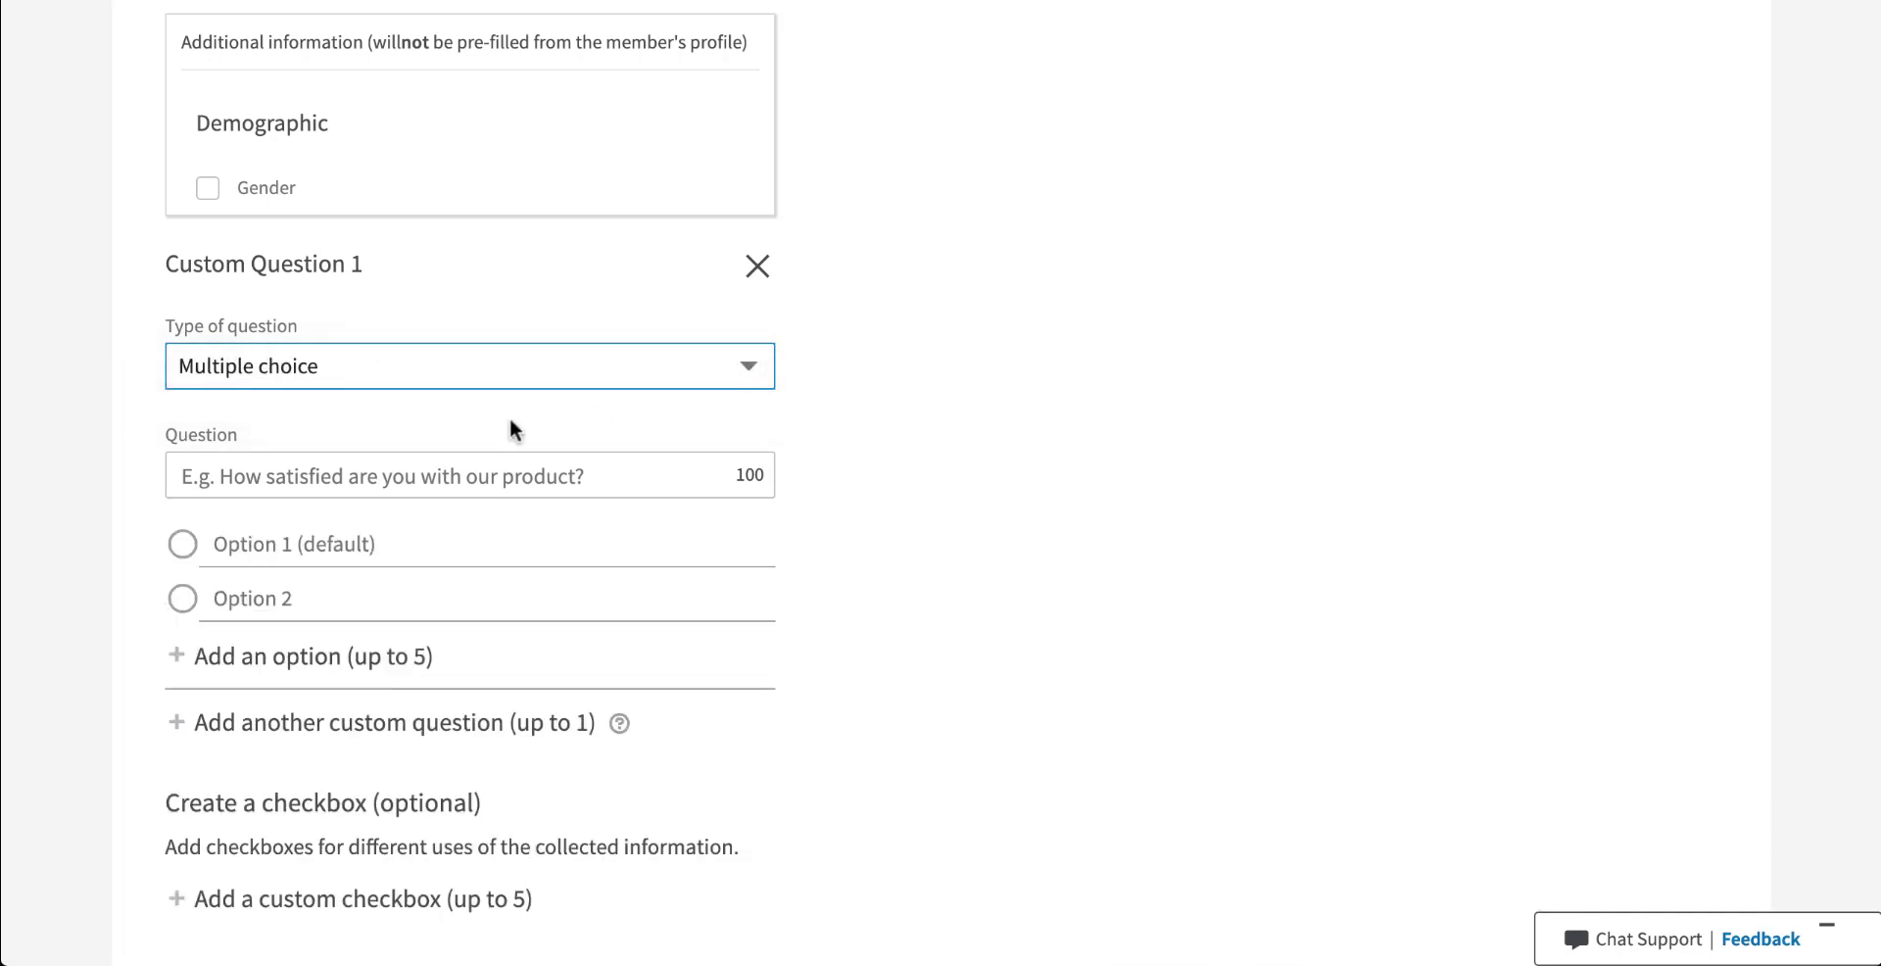
click(265, 471)
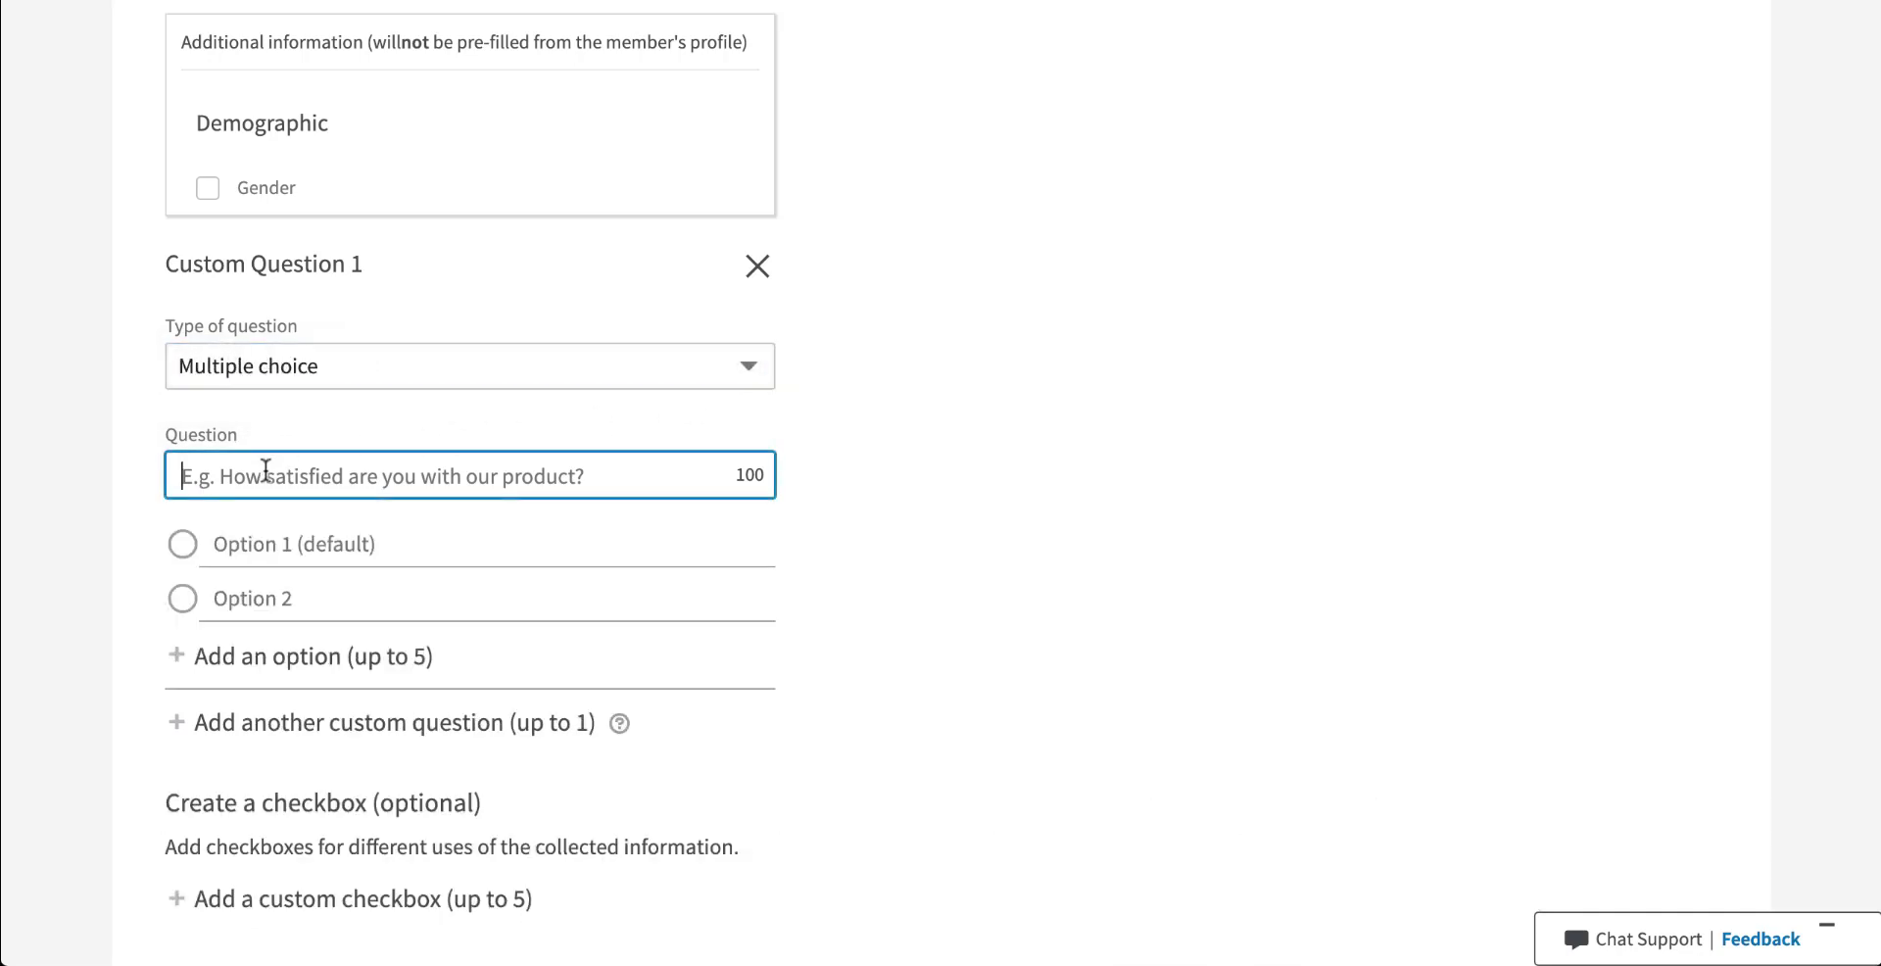
text(Favo)
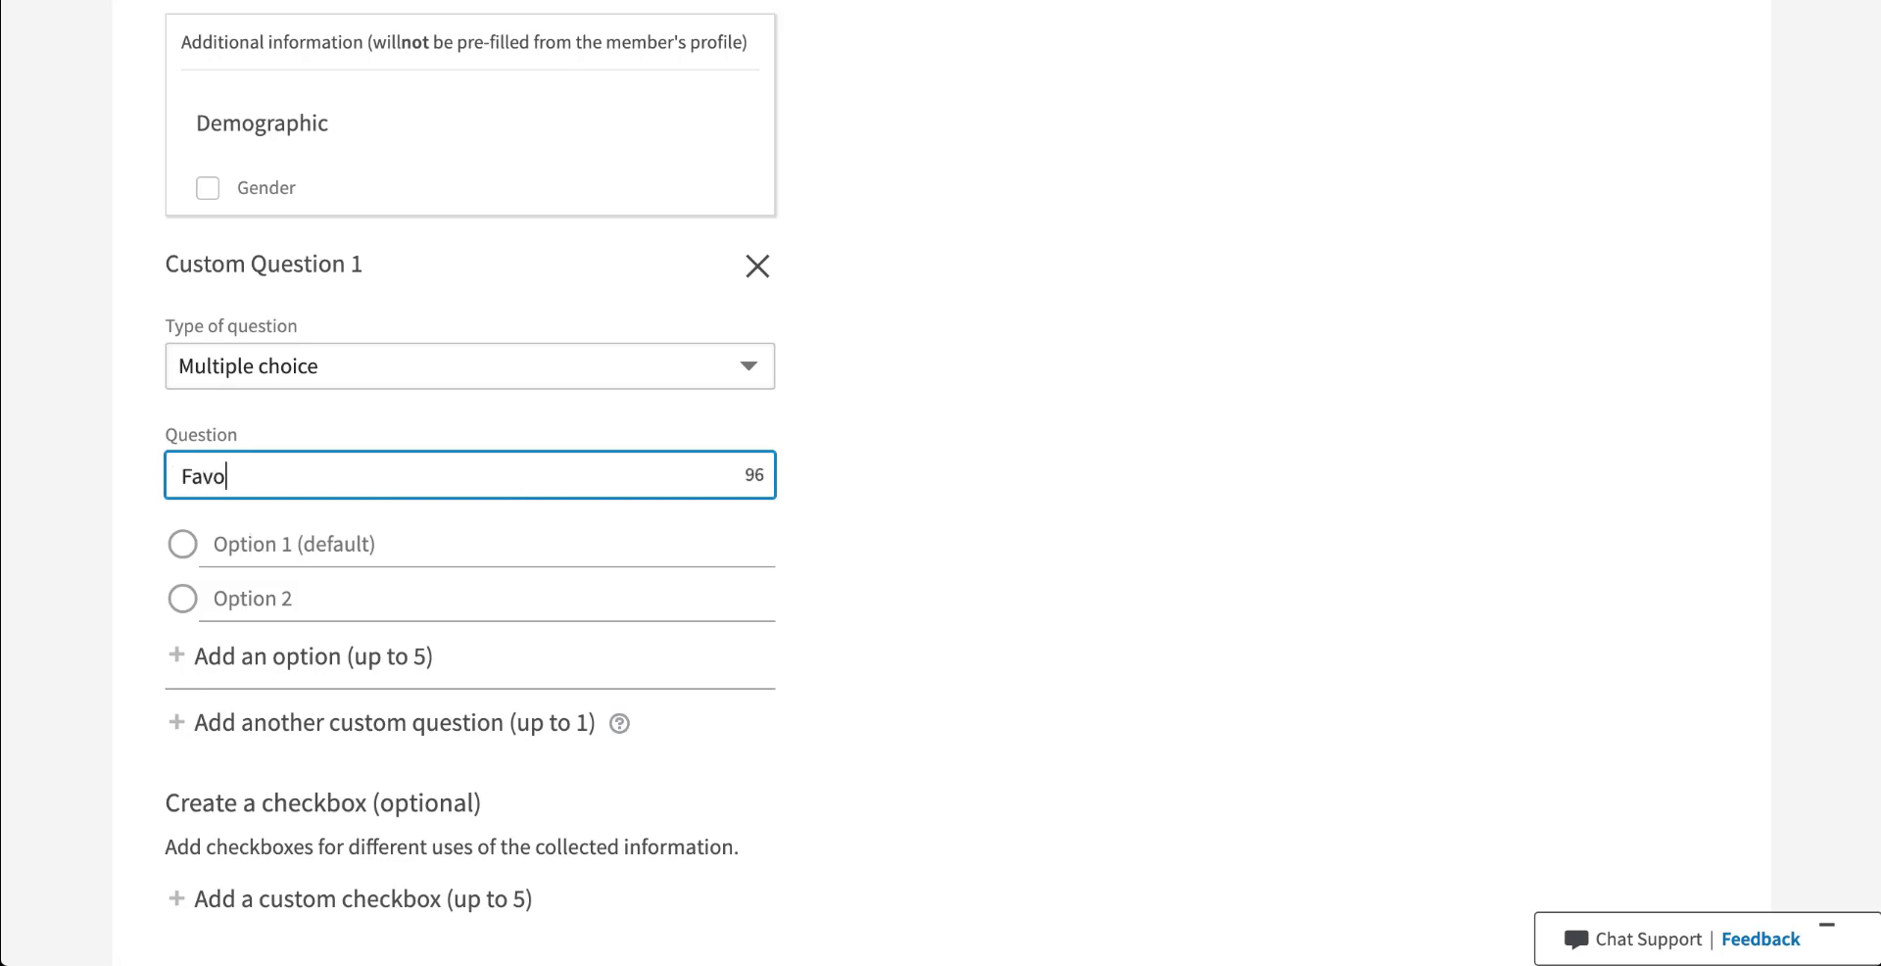
text(rite Color?)
- Give the favorite color question the answer options Blue, Red and an additional third option, Other
click(276, 547)
text(Blue)
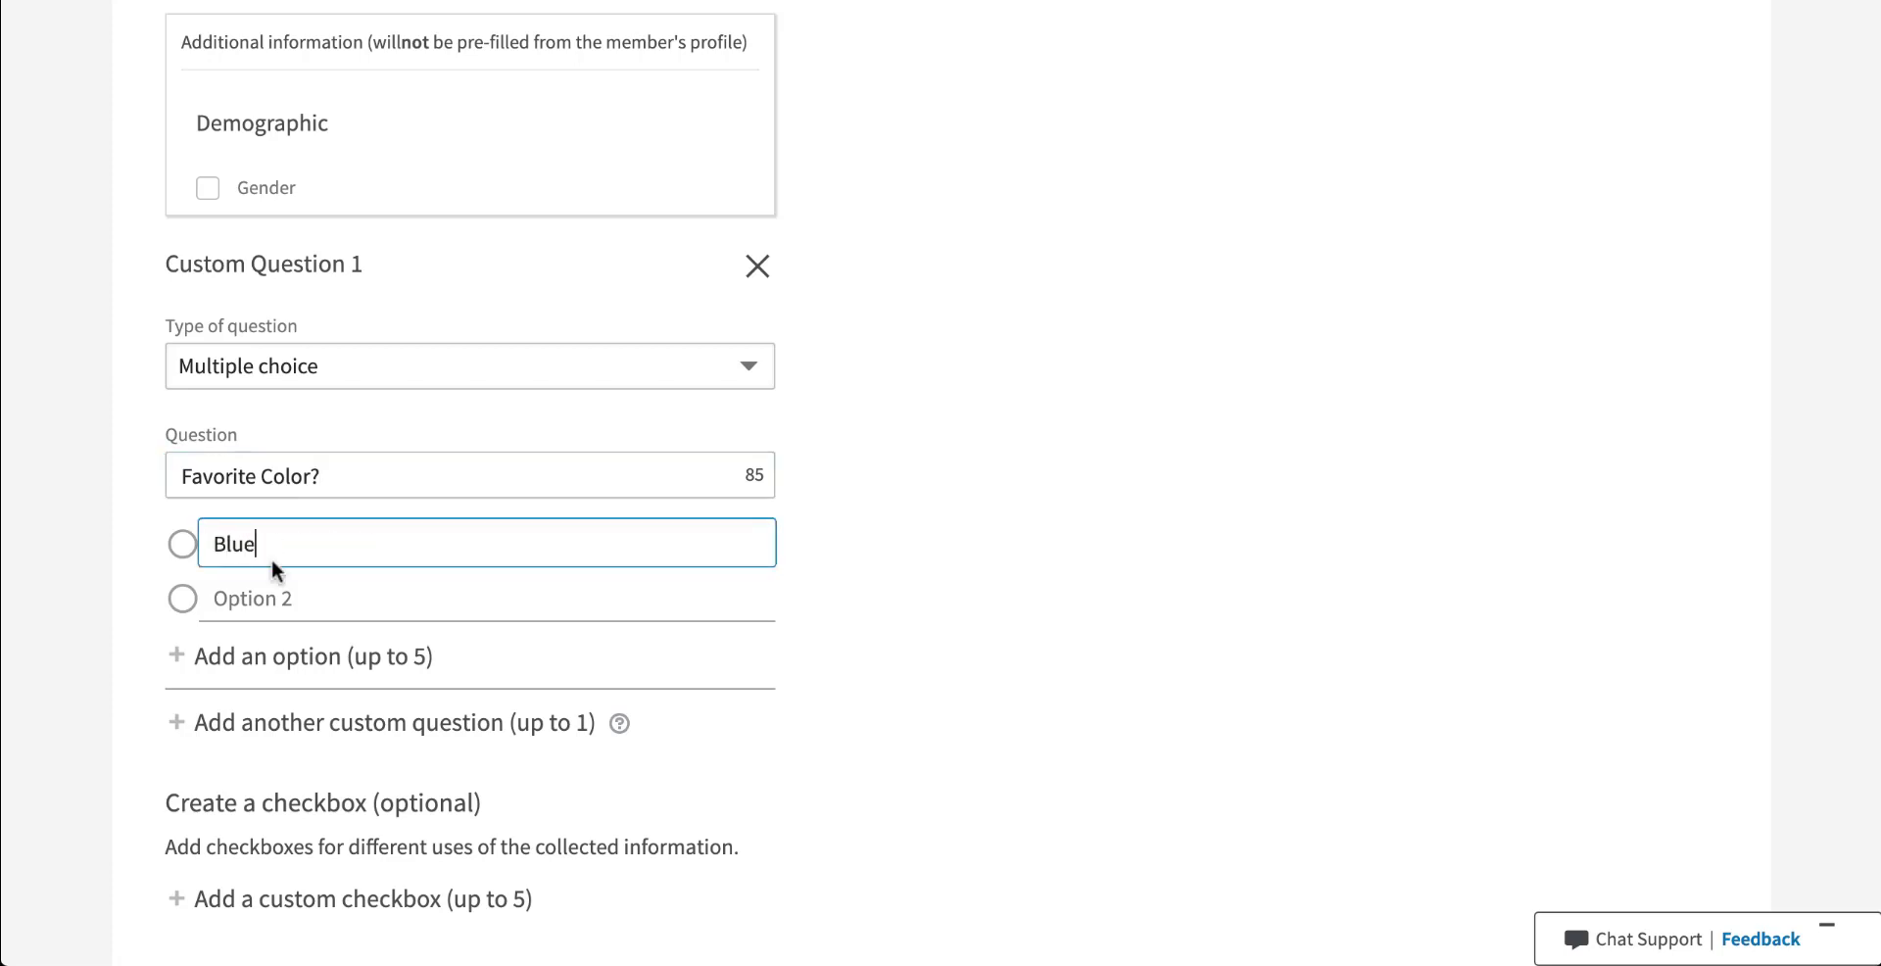
click(268, 591)
text(Red)
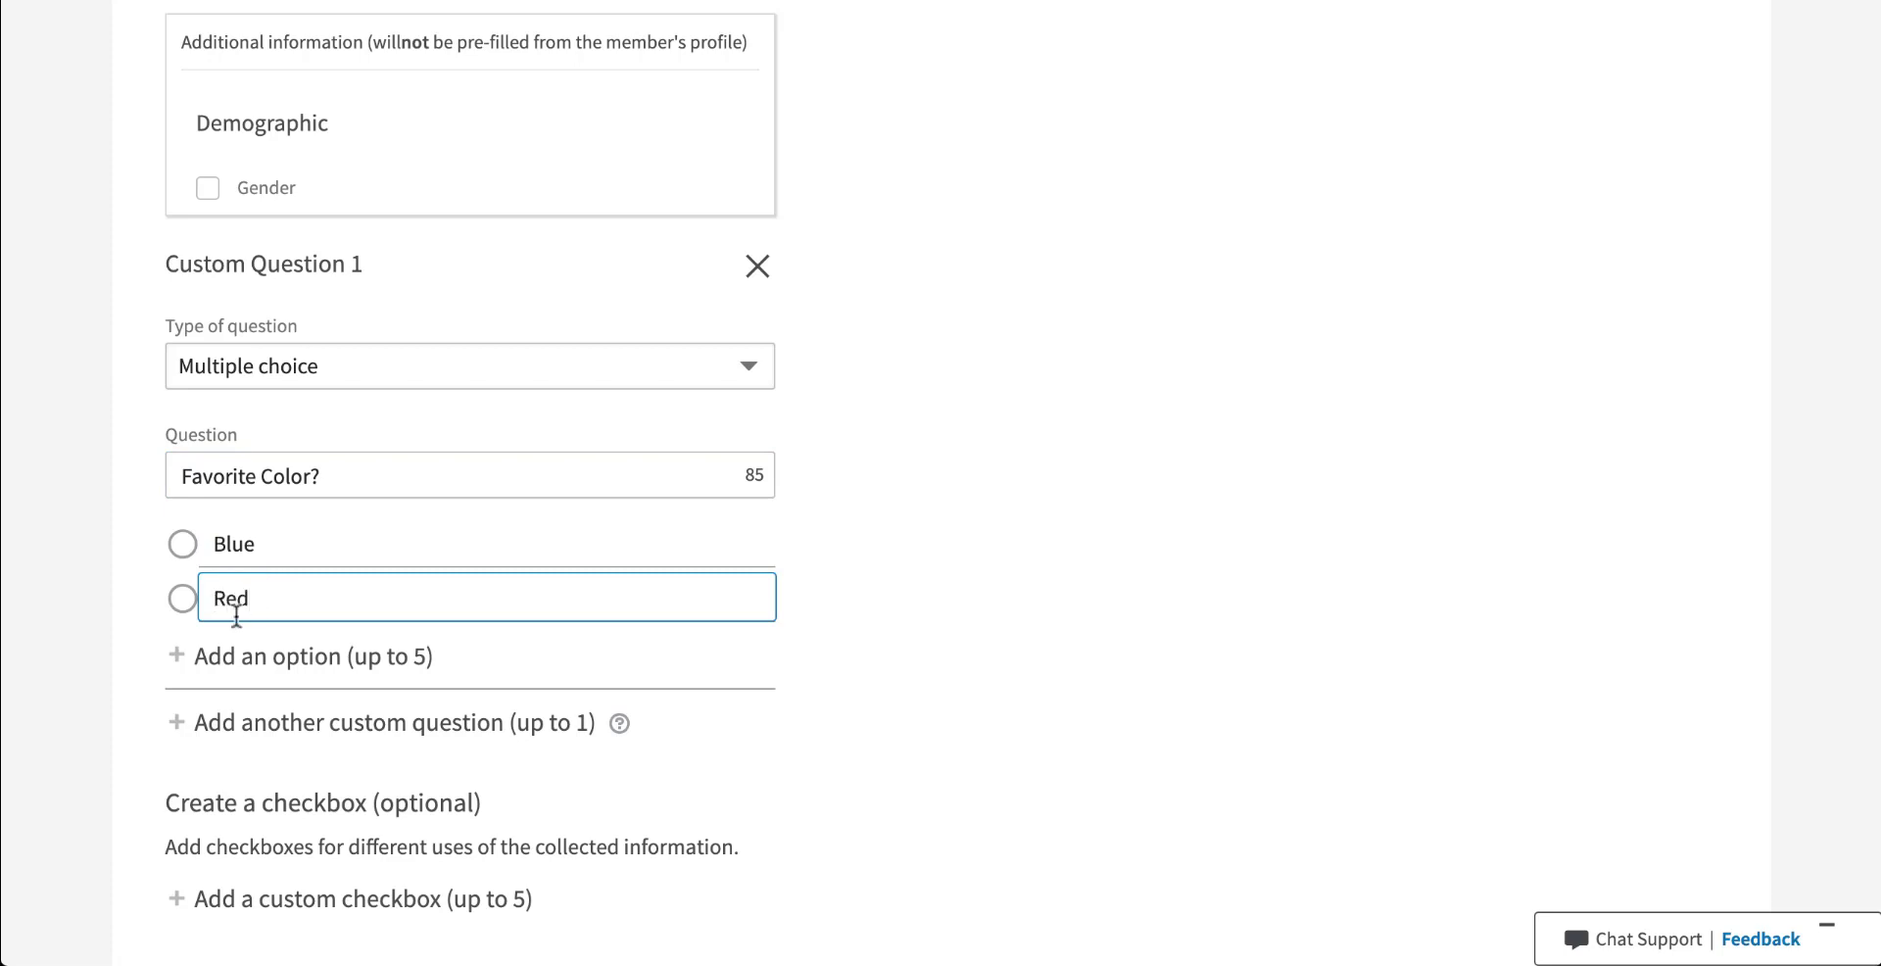
click(175, 655)
click(240, 655)
text(Other)
click(901, 642)
- Check how the favorite color question appears in the form preview, then return to the custom question section
scroll(901, 642, up, 12)
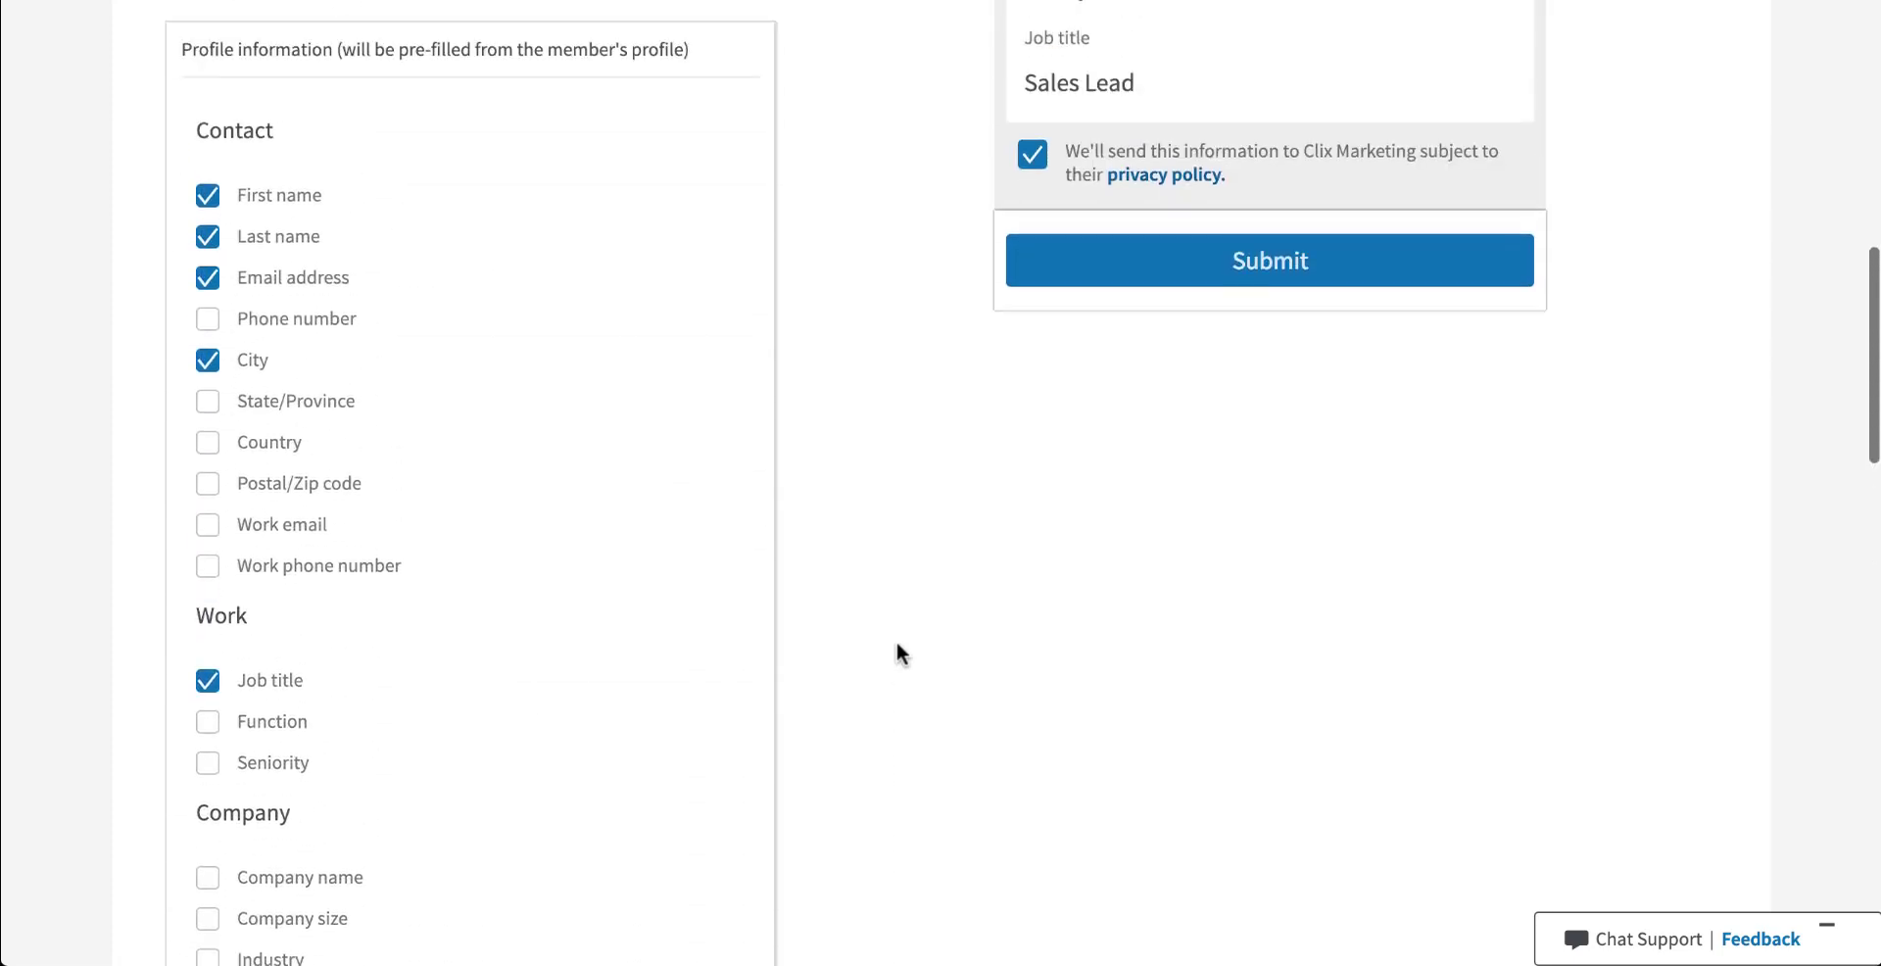
scroll(897, 643, up, 8)
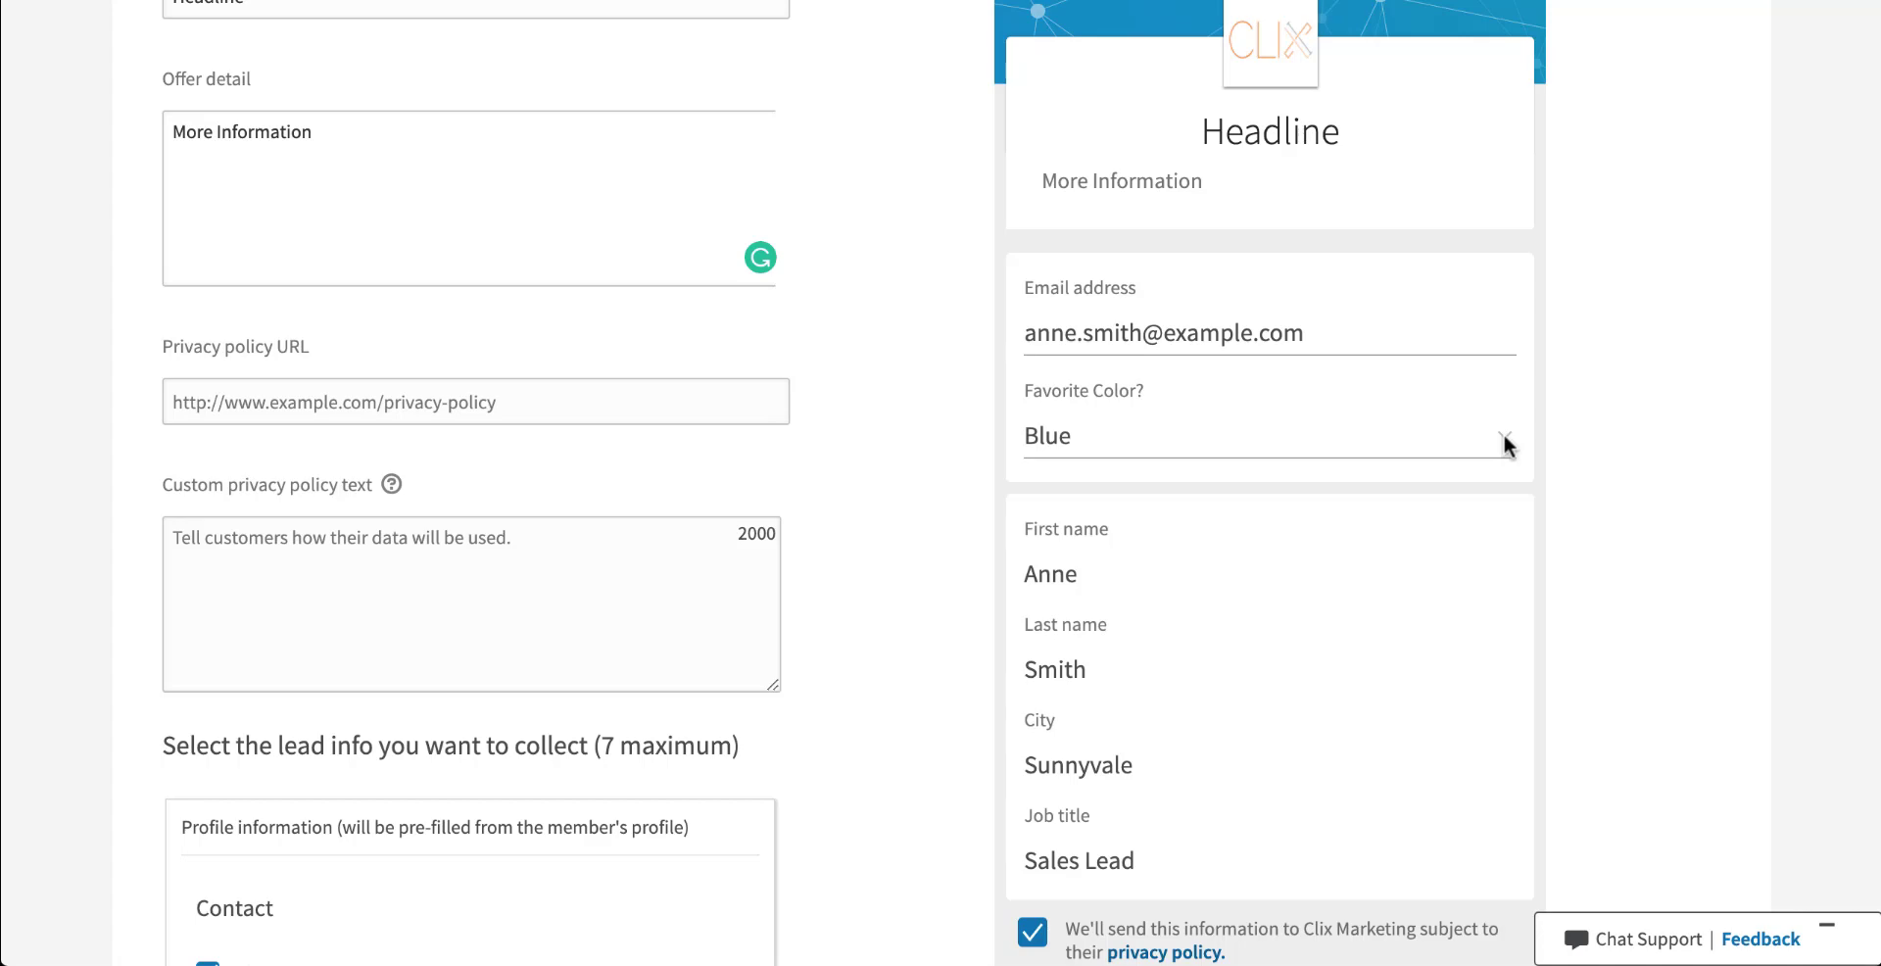
scroll(933, 482, down, 20)
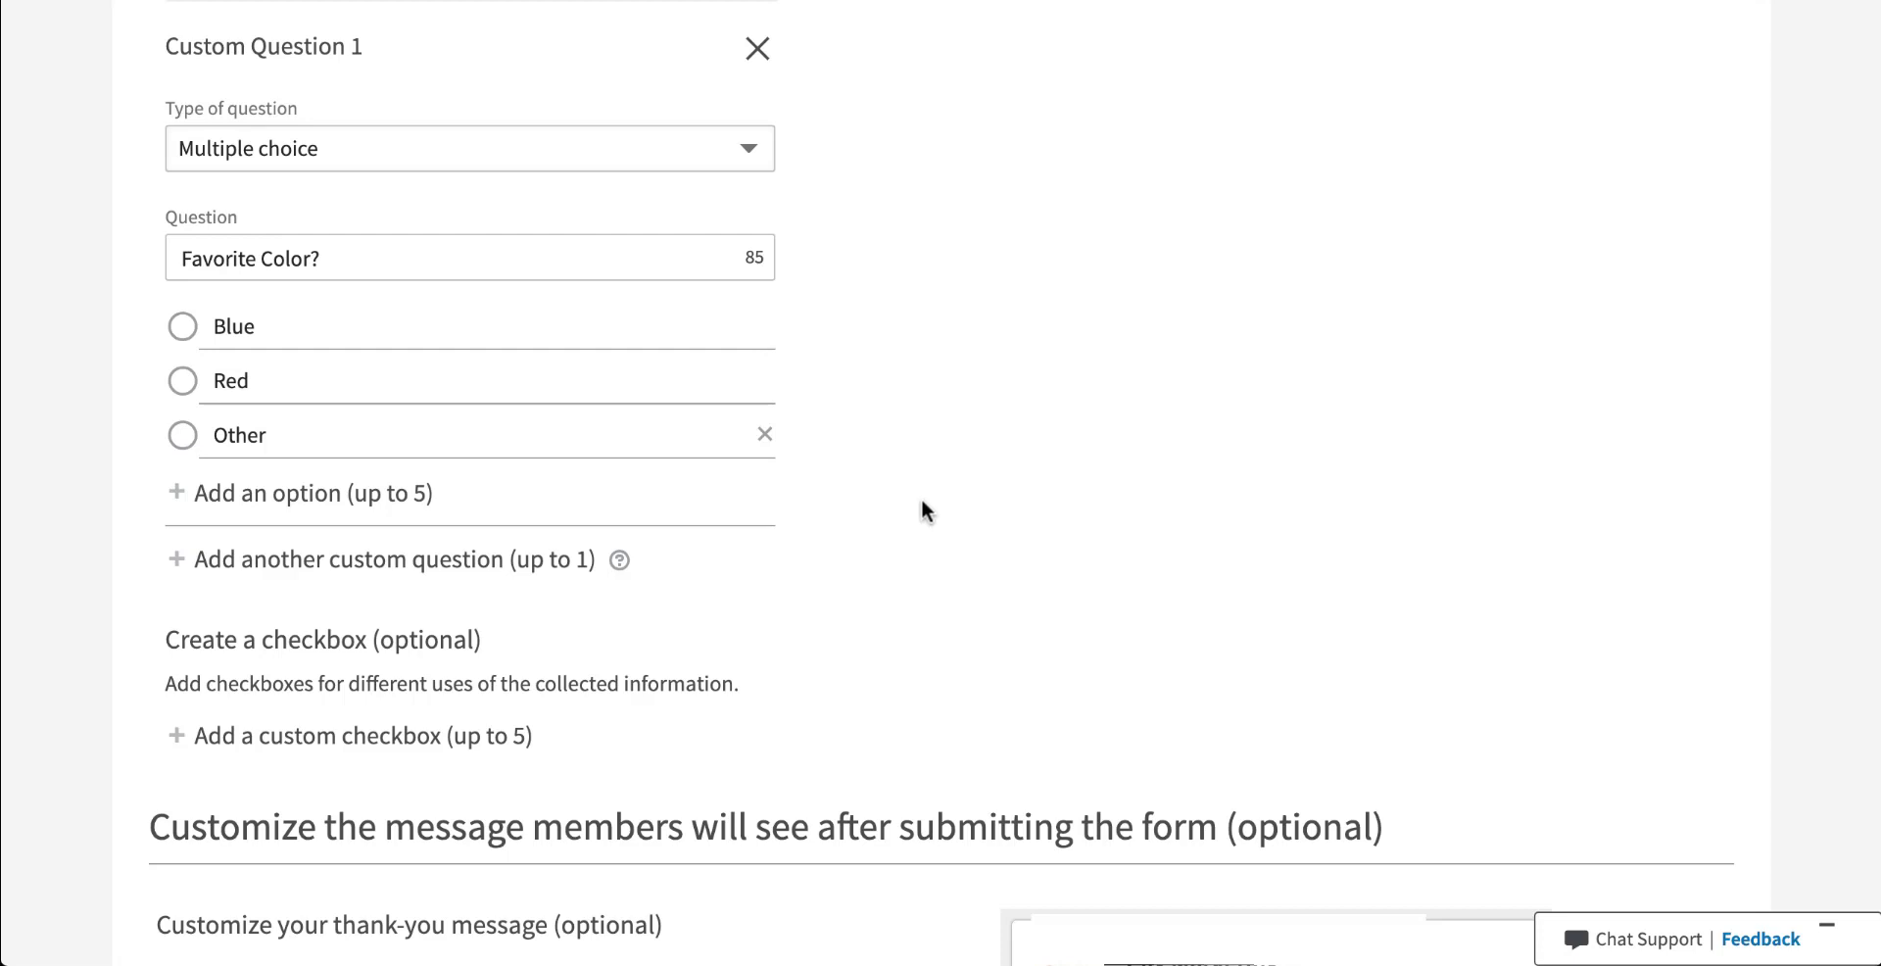
- Add a custom checkbox with the message "Sign Up For My Newsletter" and check it in the form preview
click(178, 733)
scroll(254, 676, down, 2)
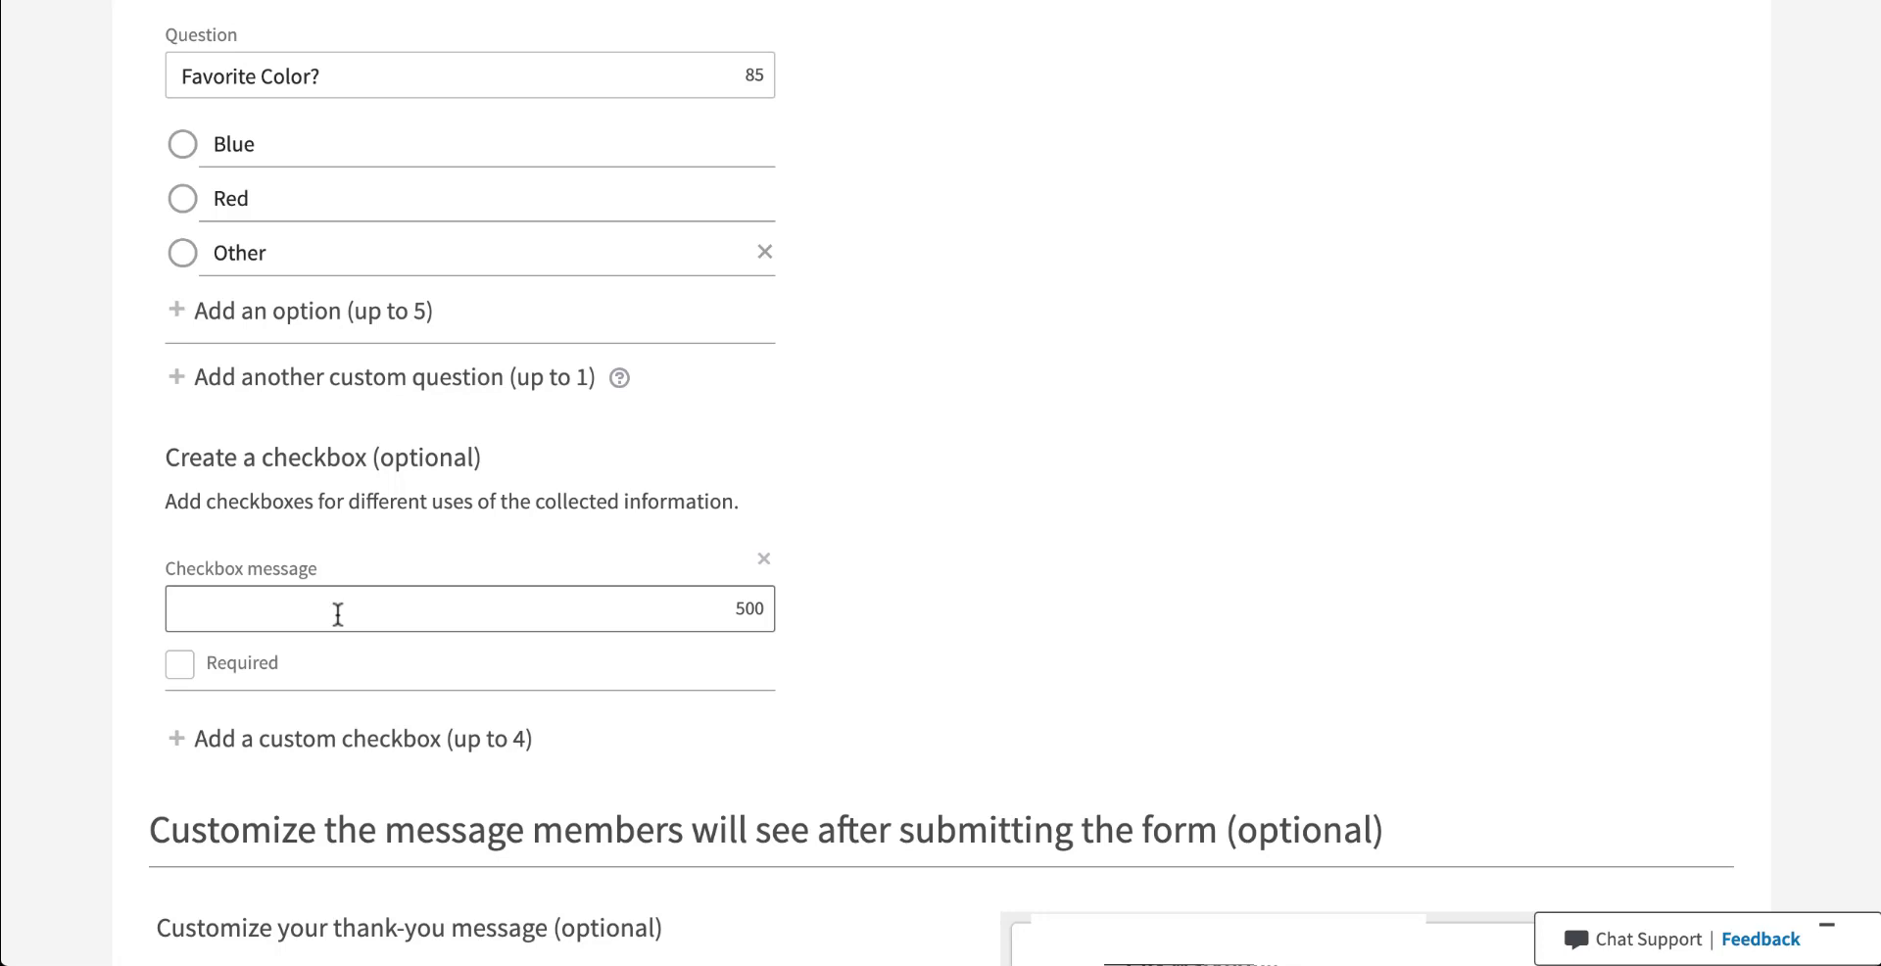
click(338, 614)
text(Sign Up)
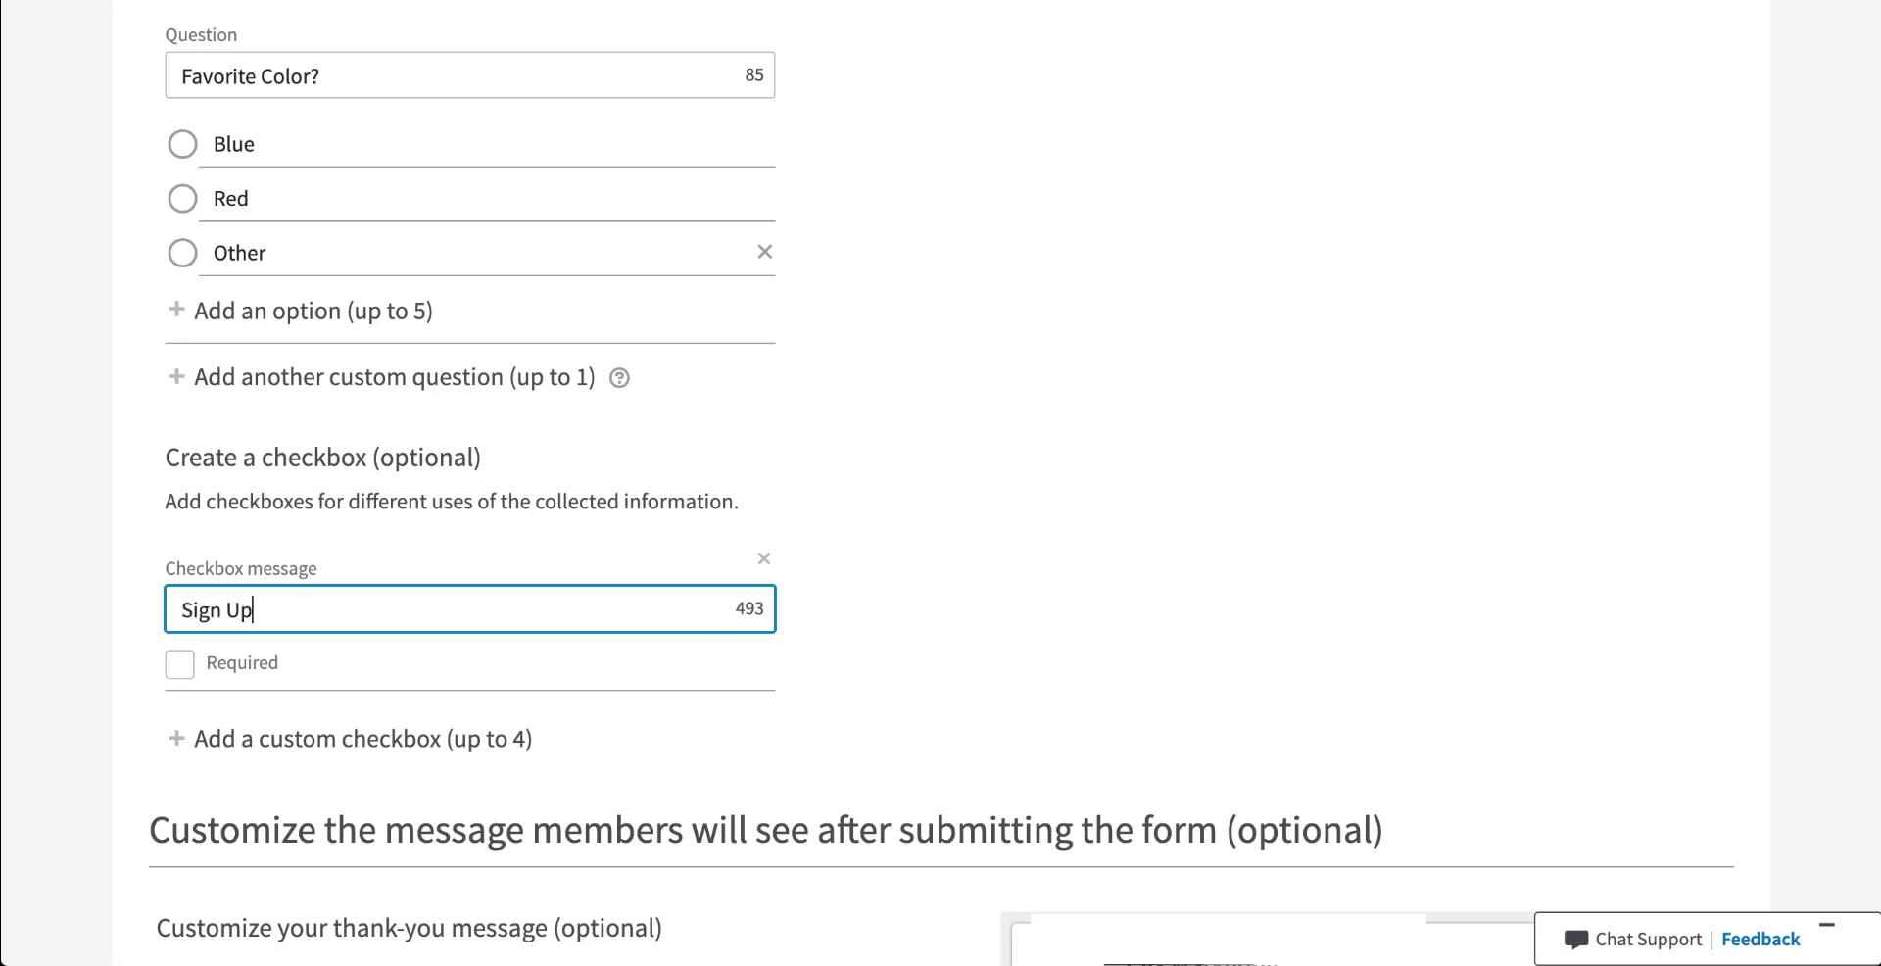
text( For My News)
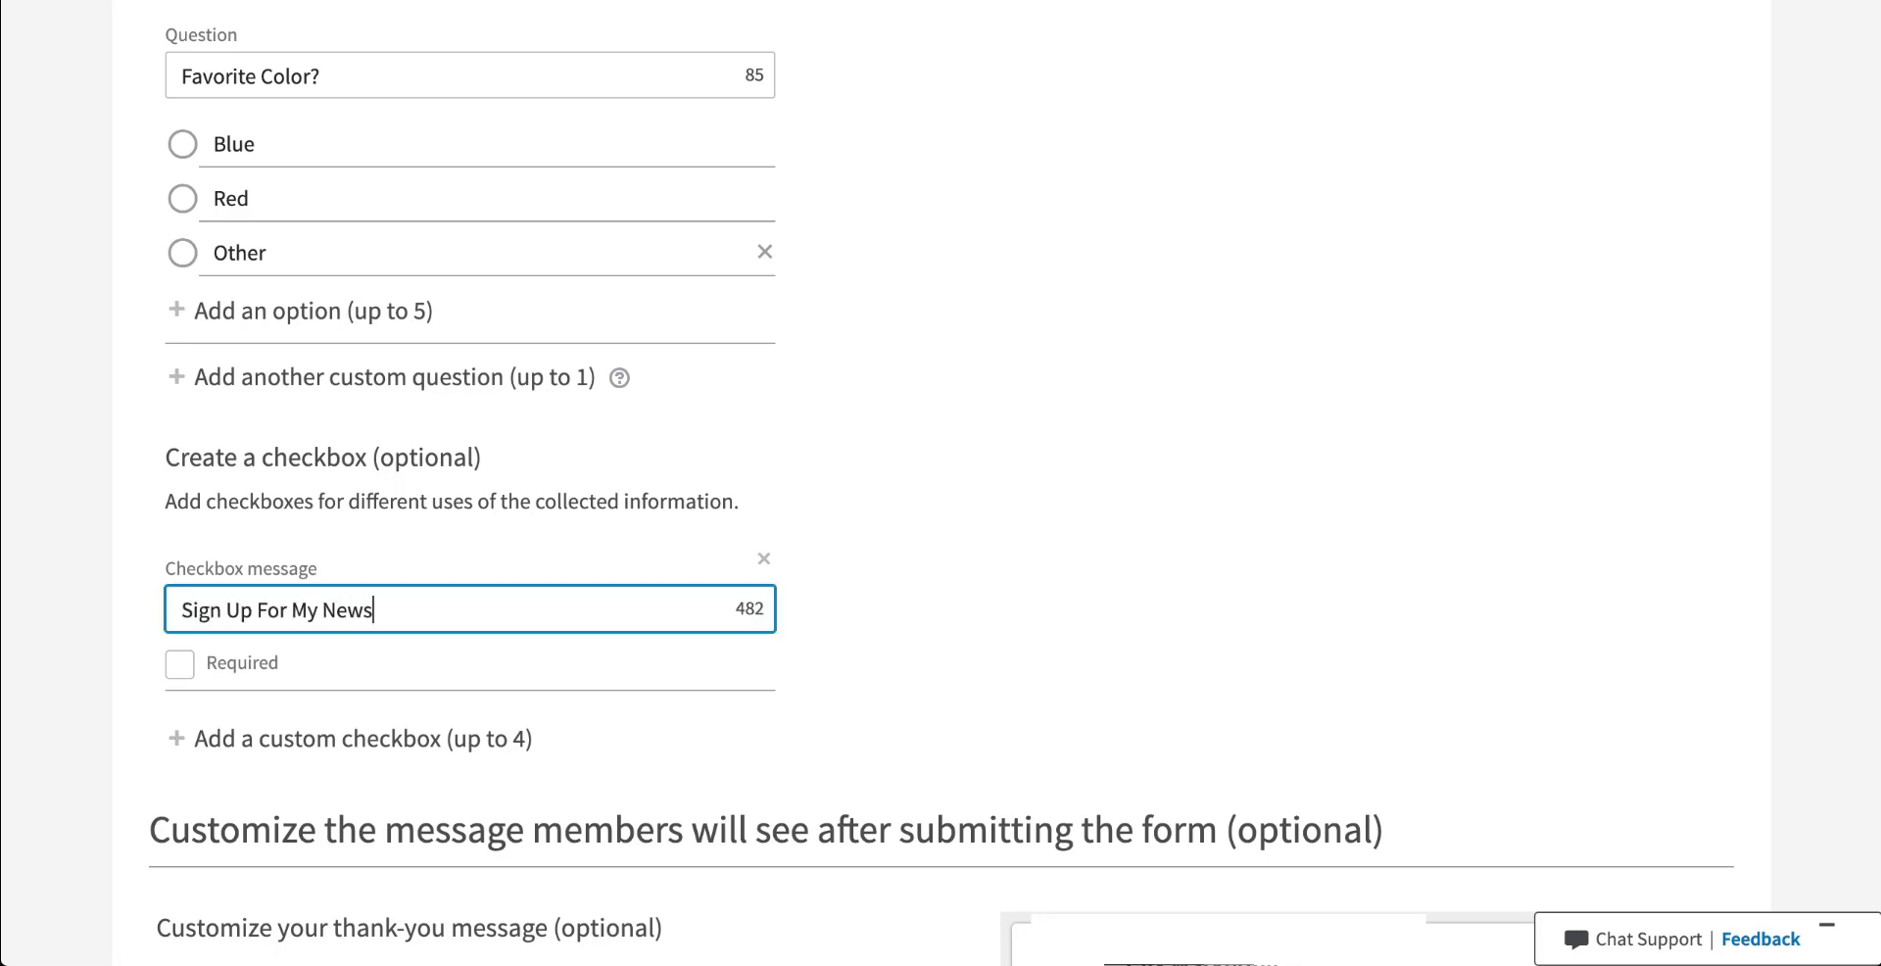
text(letter)
scroll(985, 388, up, 15)
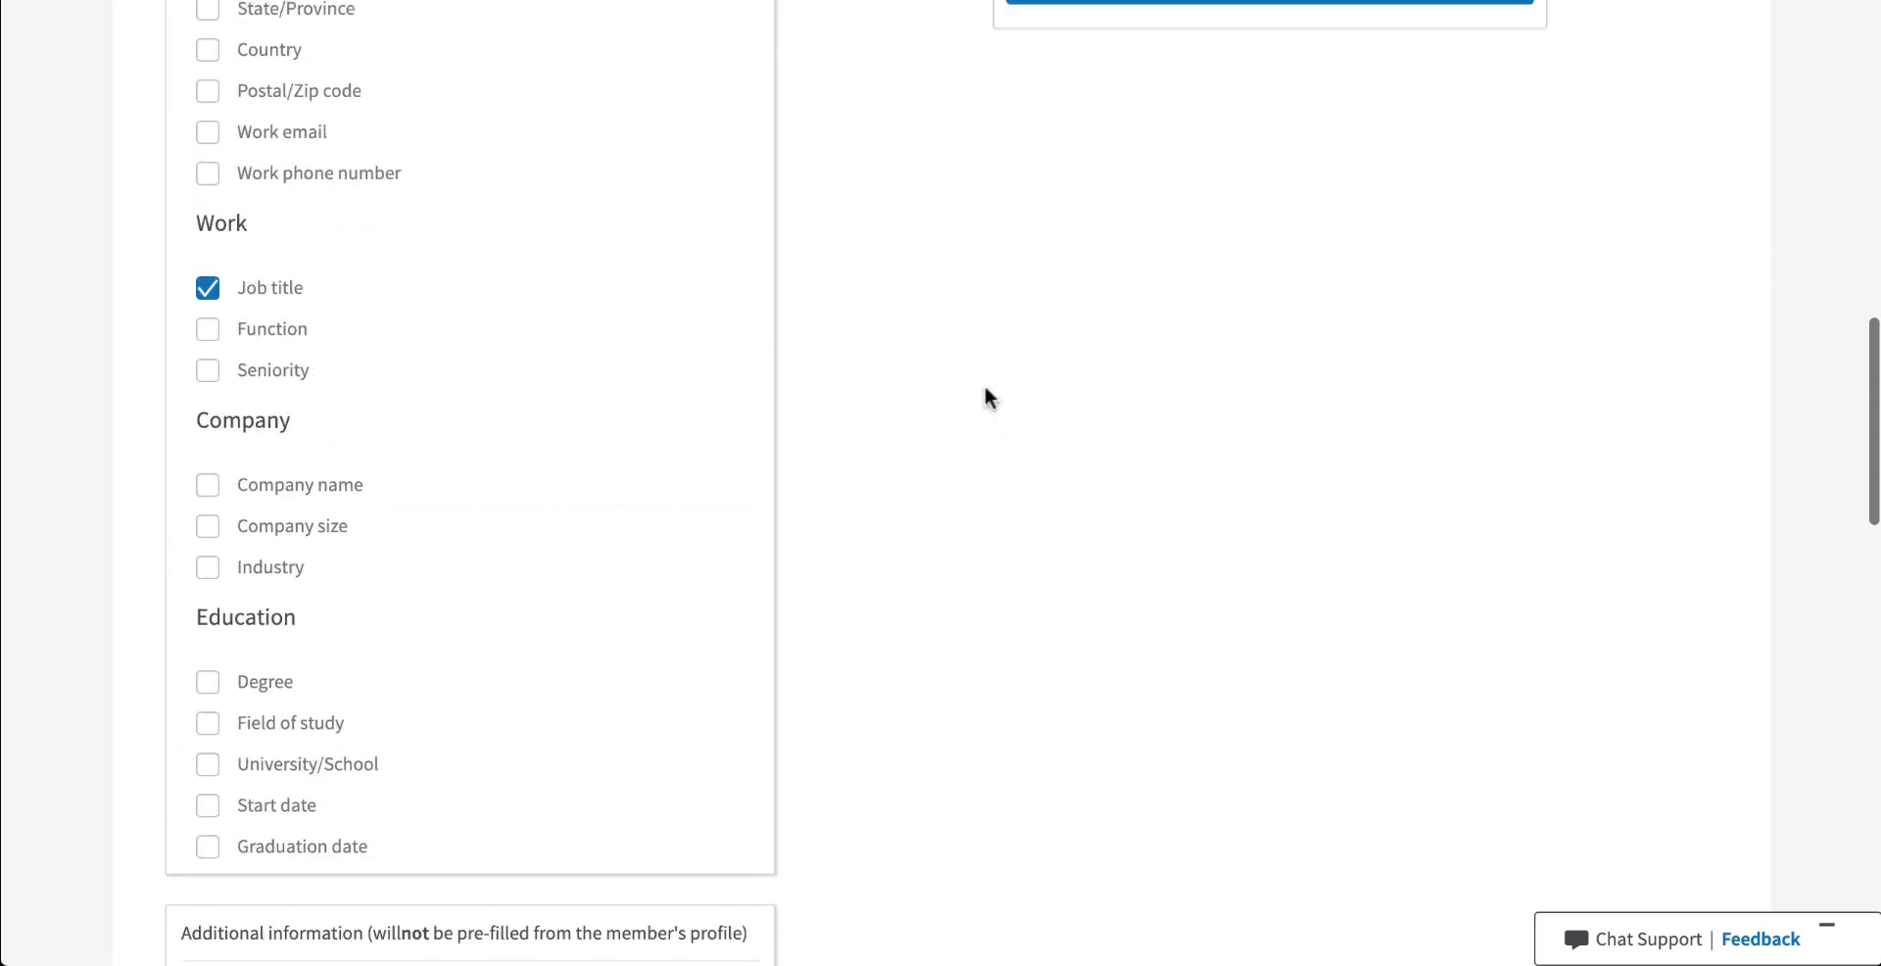
scroll(985, 392, up, 6)
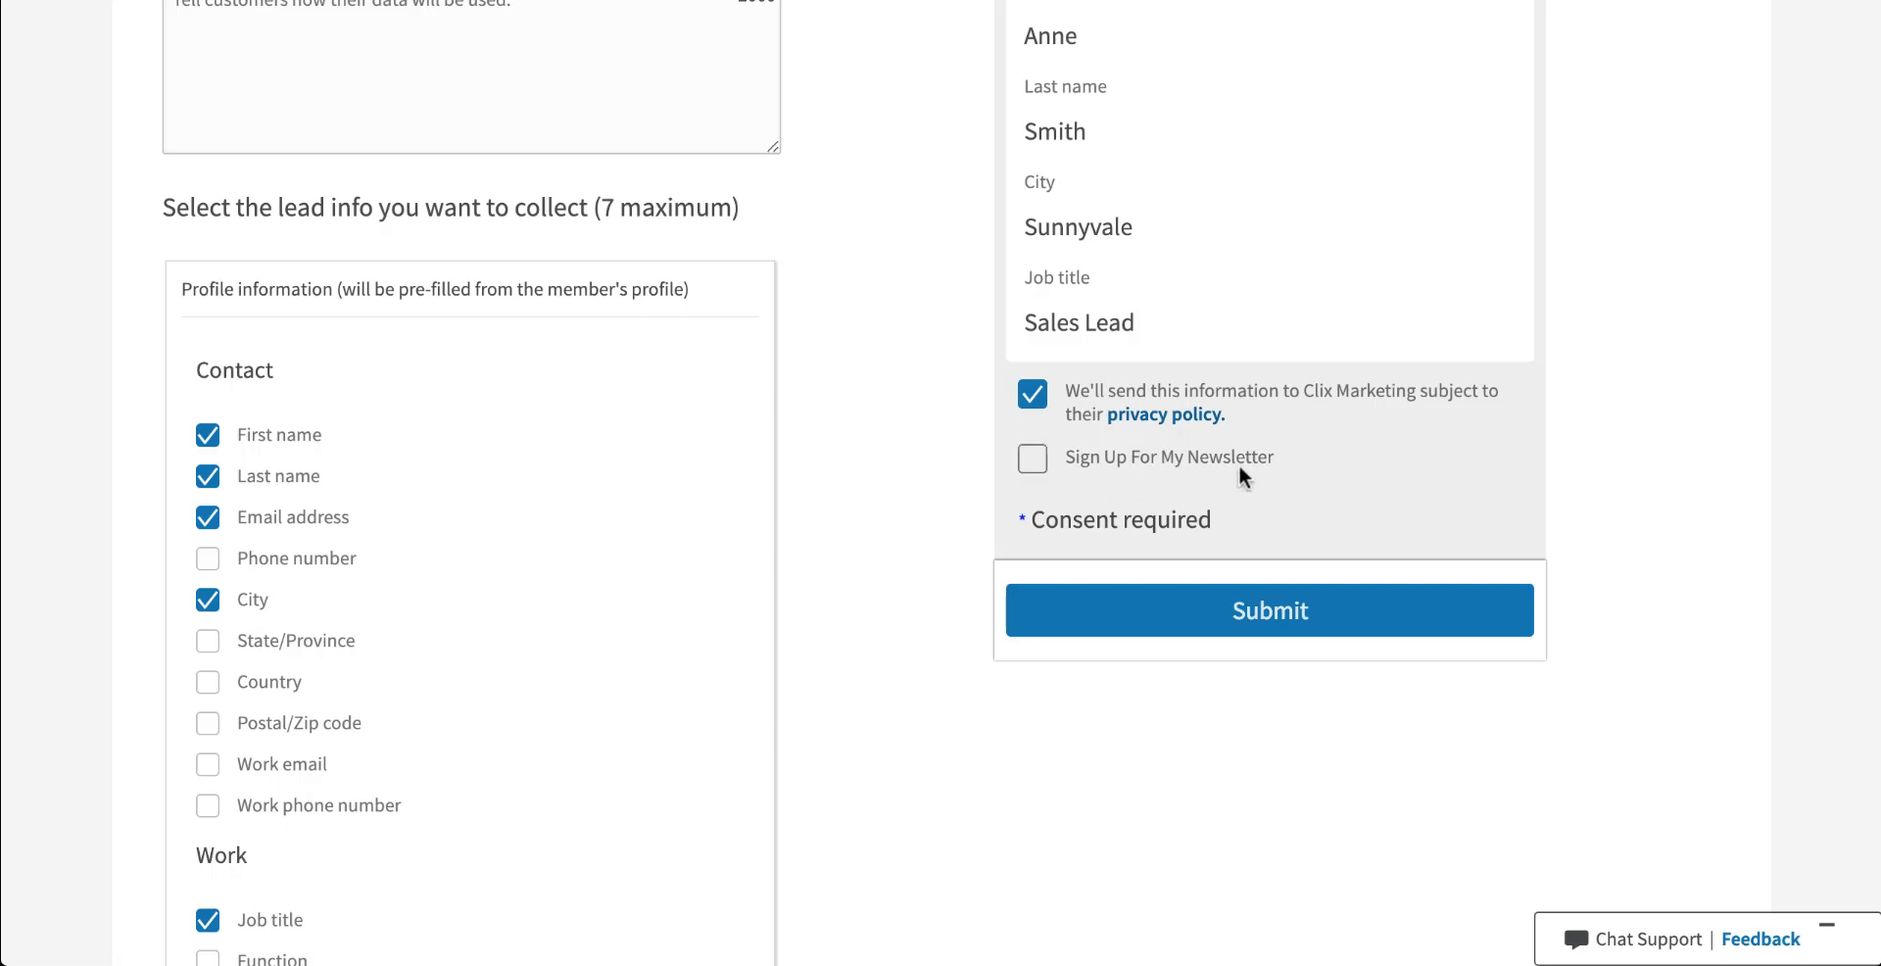
- Set the thank-you message to "Thank You!" and review the available thank-you page call-to-action options
scroll(874, 525, down, 12)
scroll(874, 526, down, 15)
scroll(874, 527, down, 2)
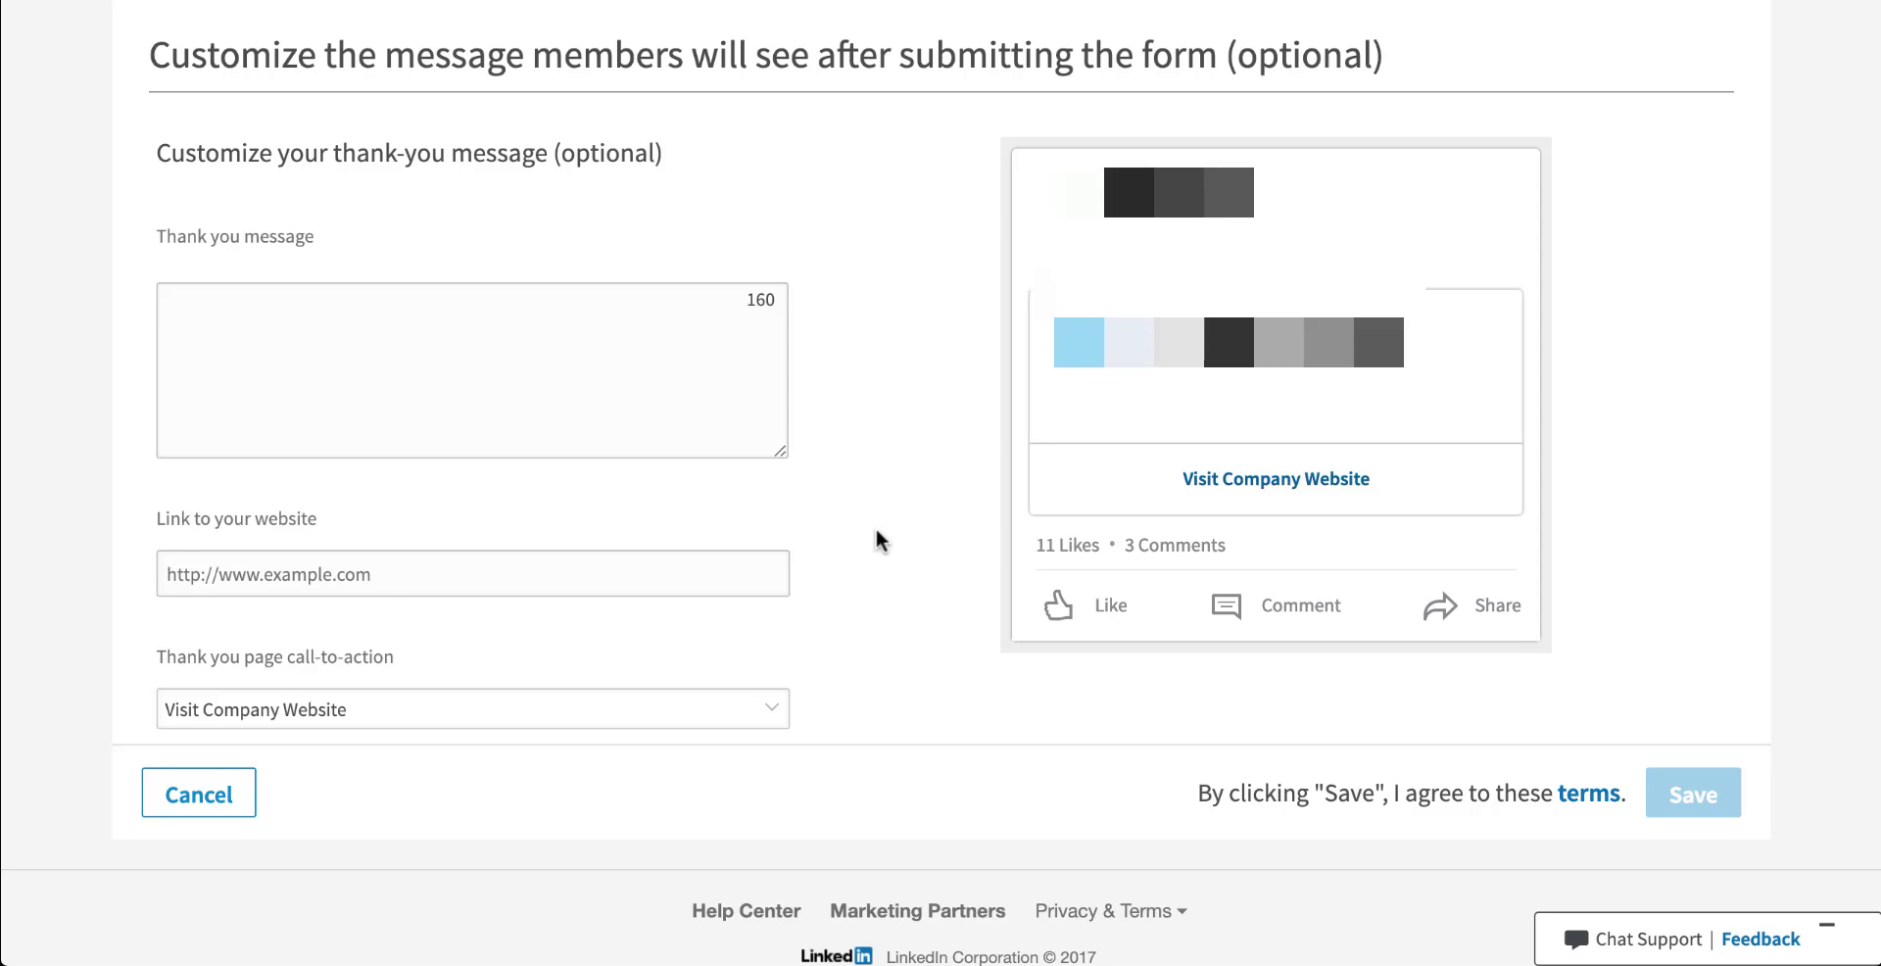
click(533, 336)
text(Thank You!)
click(887, 360)
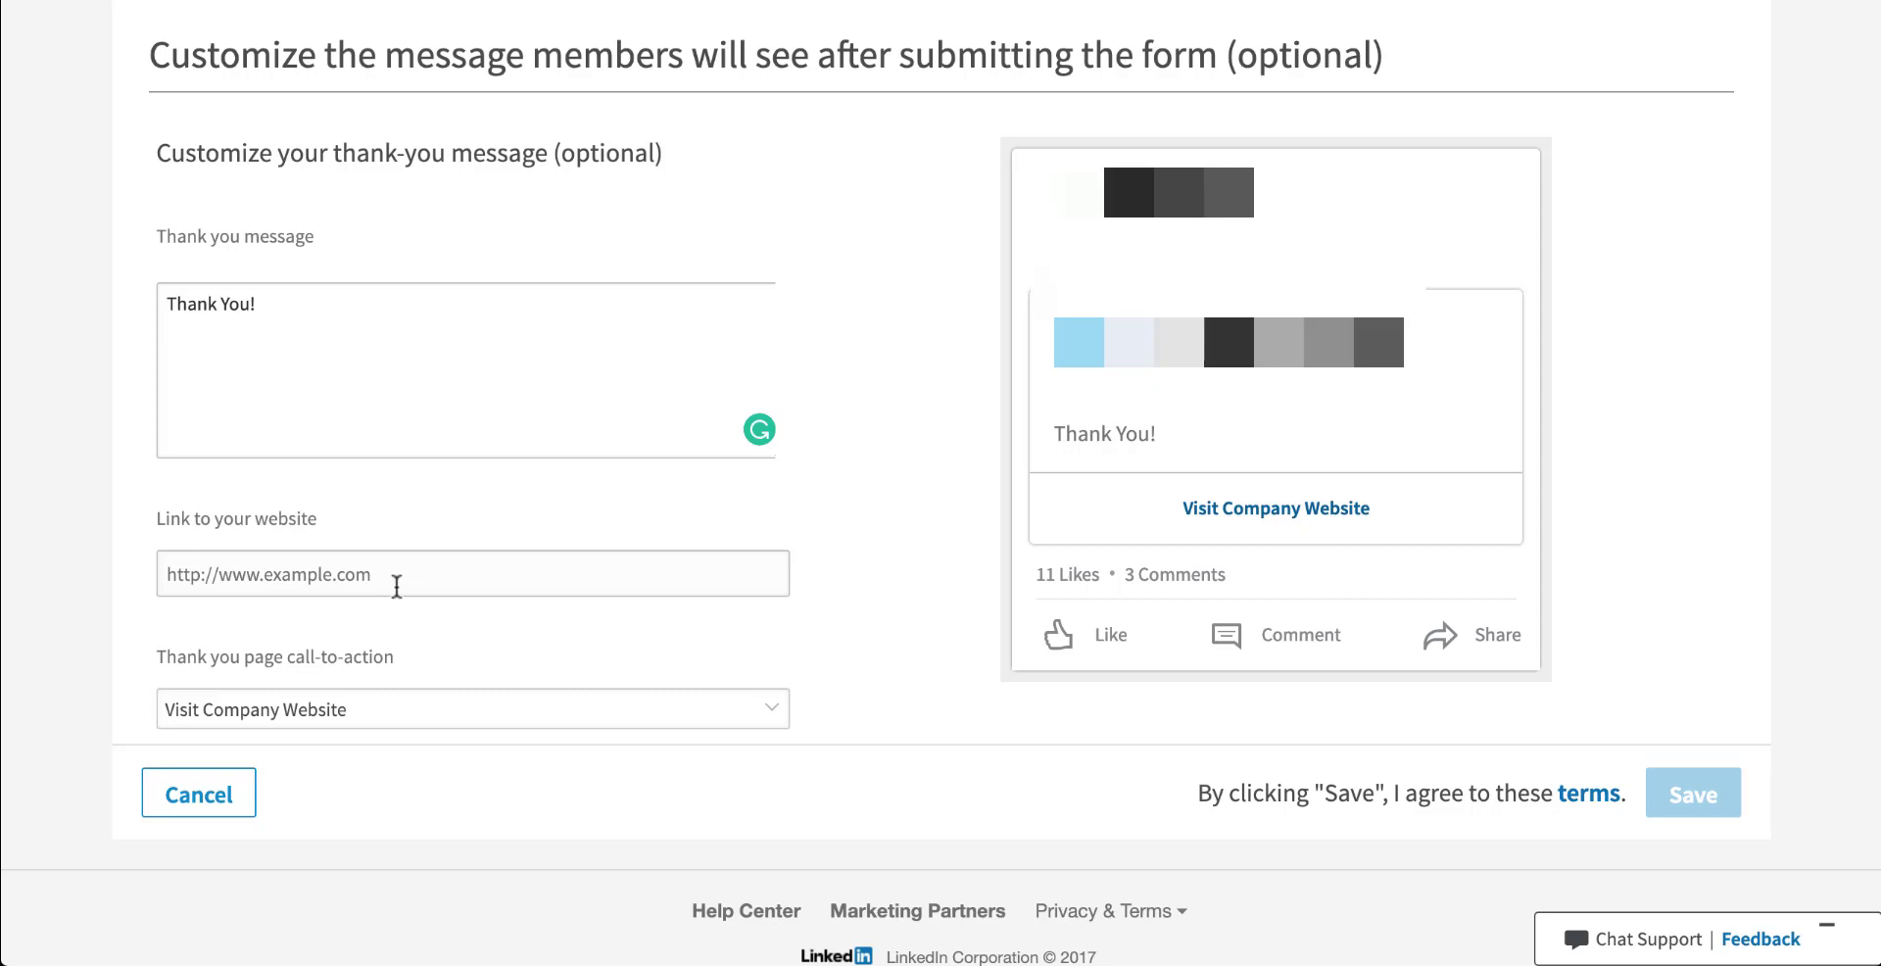
click(761, 705)
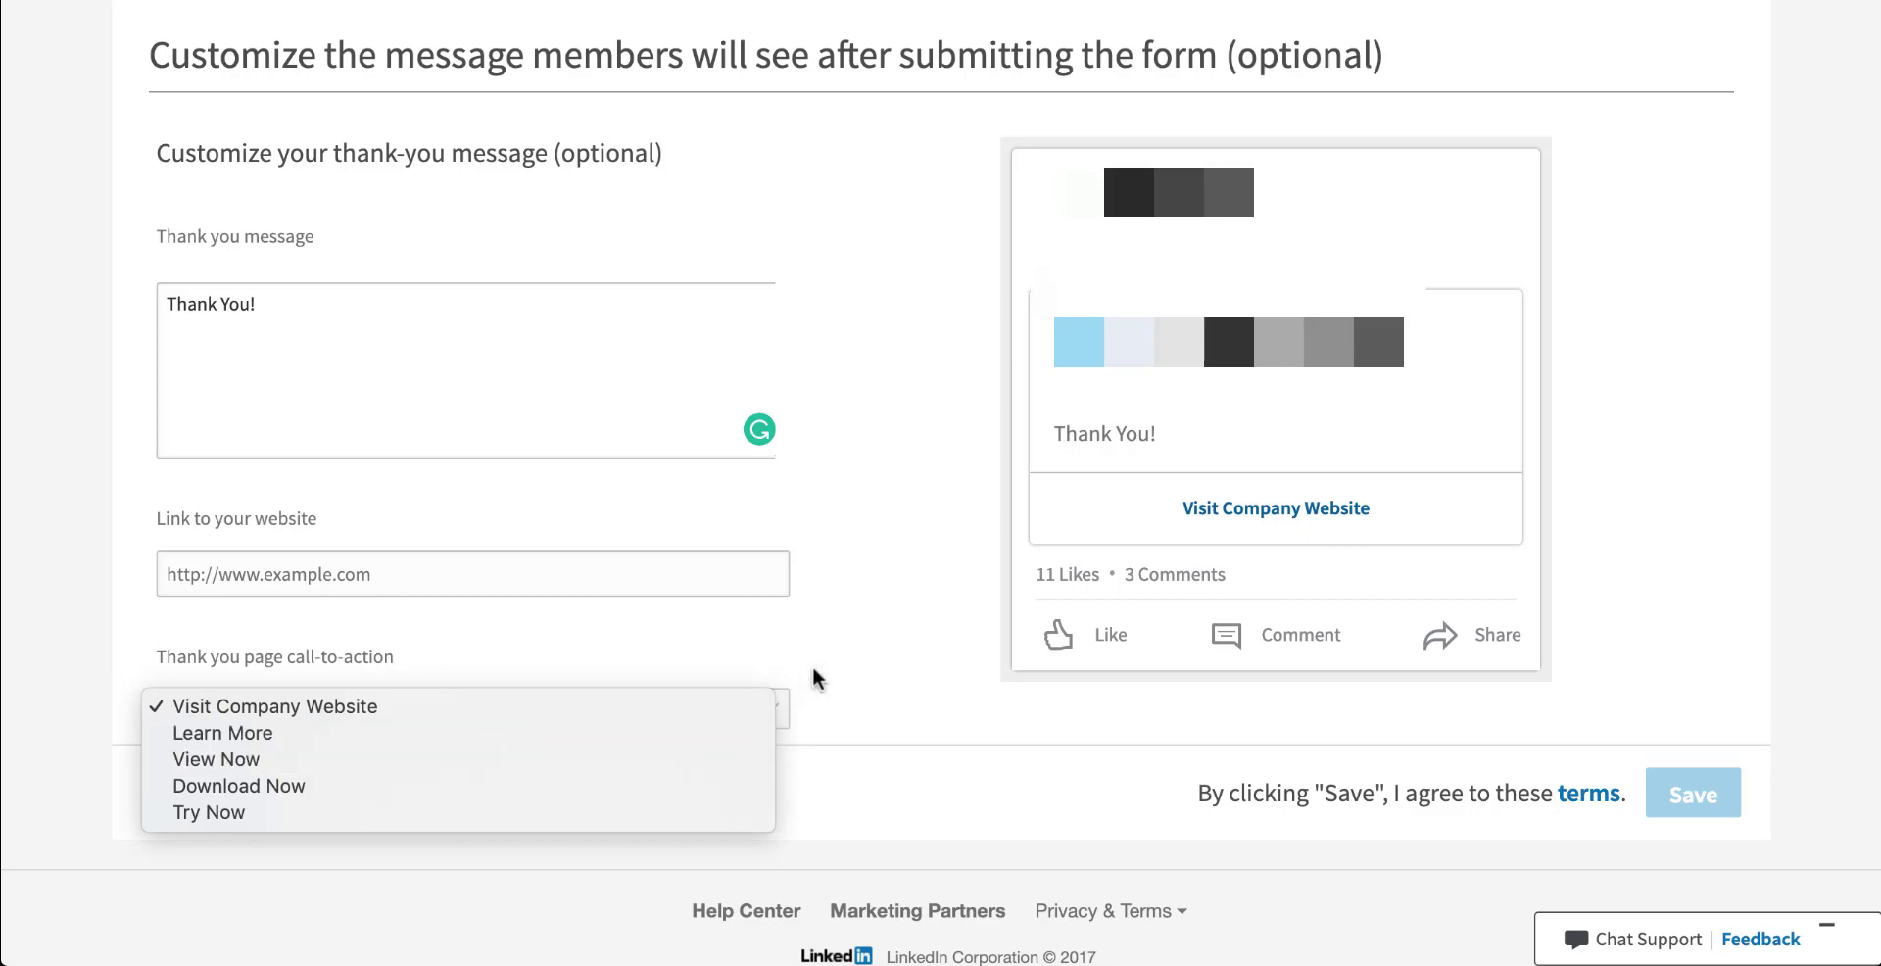
click(727, 583)
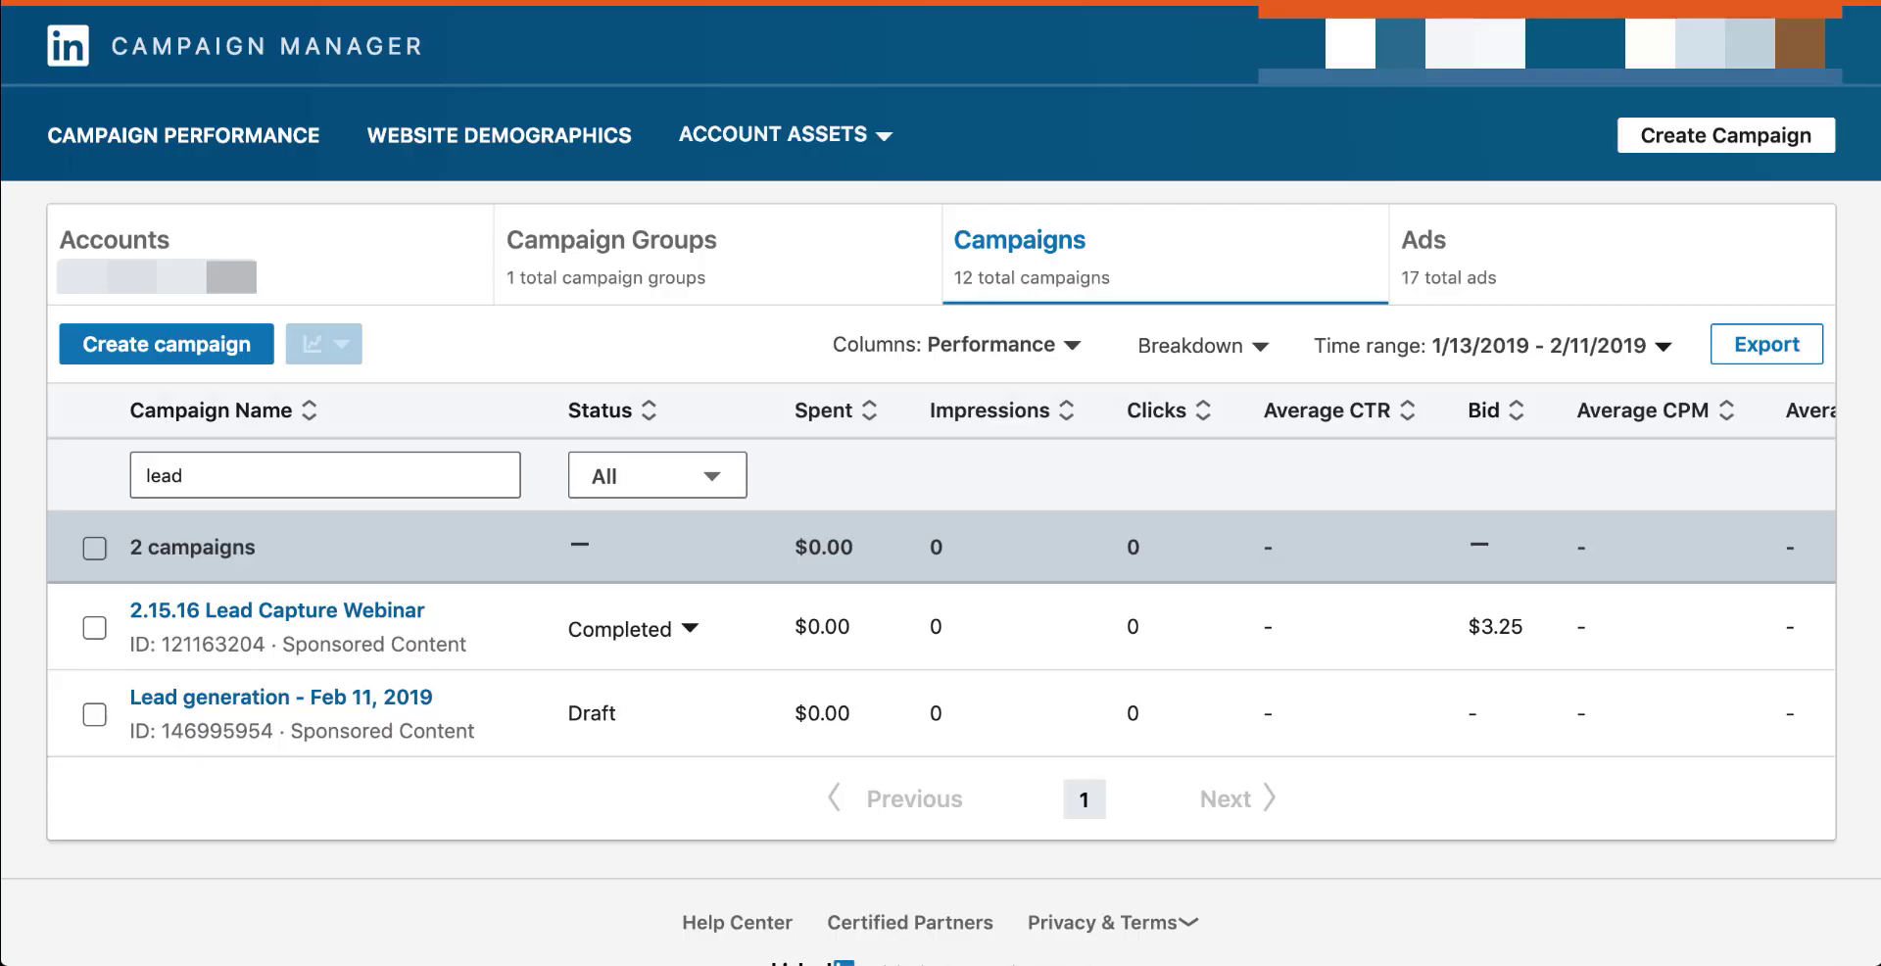
- Open the draft campaign "Lead generation - Feb 11, 2019" for editing and save its setup to proceed to the ads
mouse_move(370, 698)
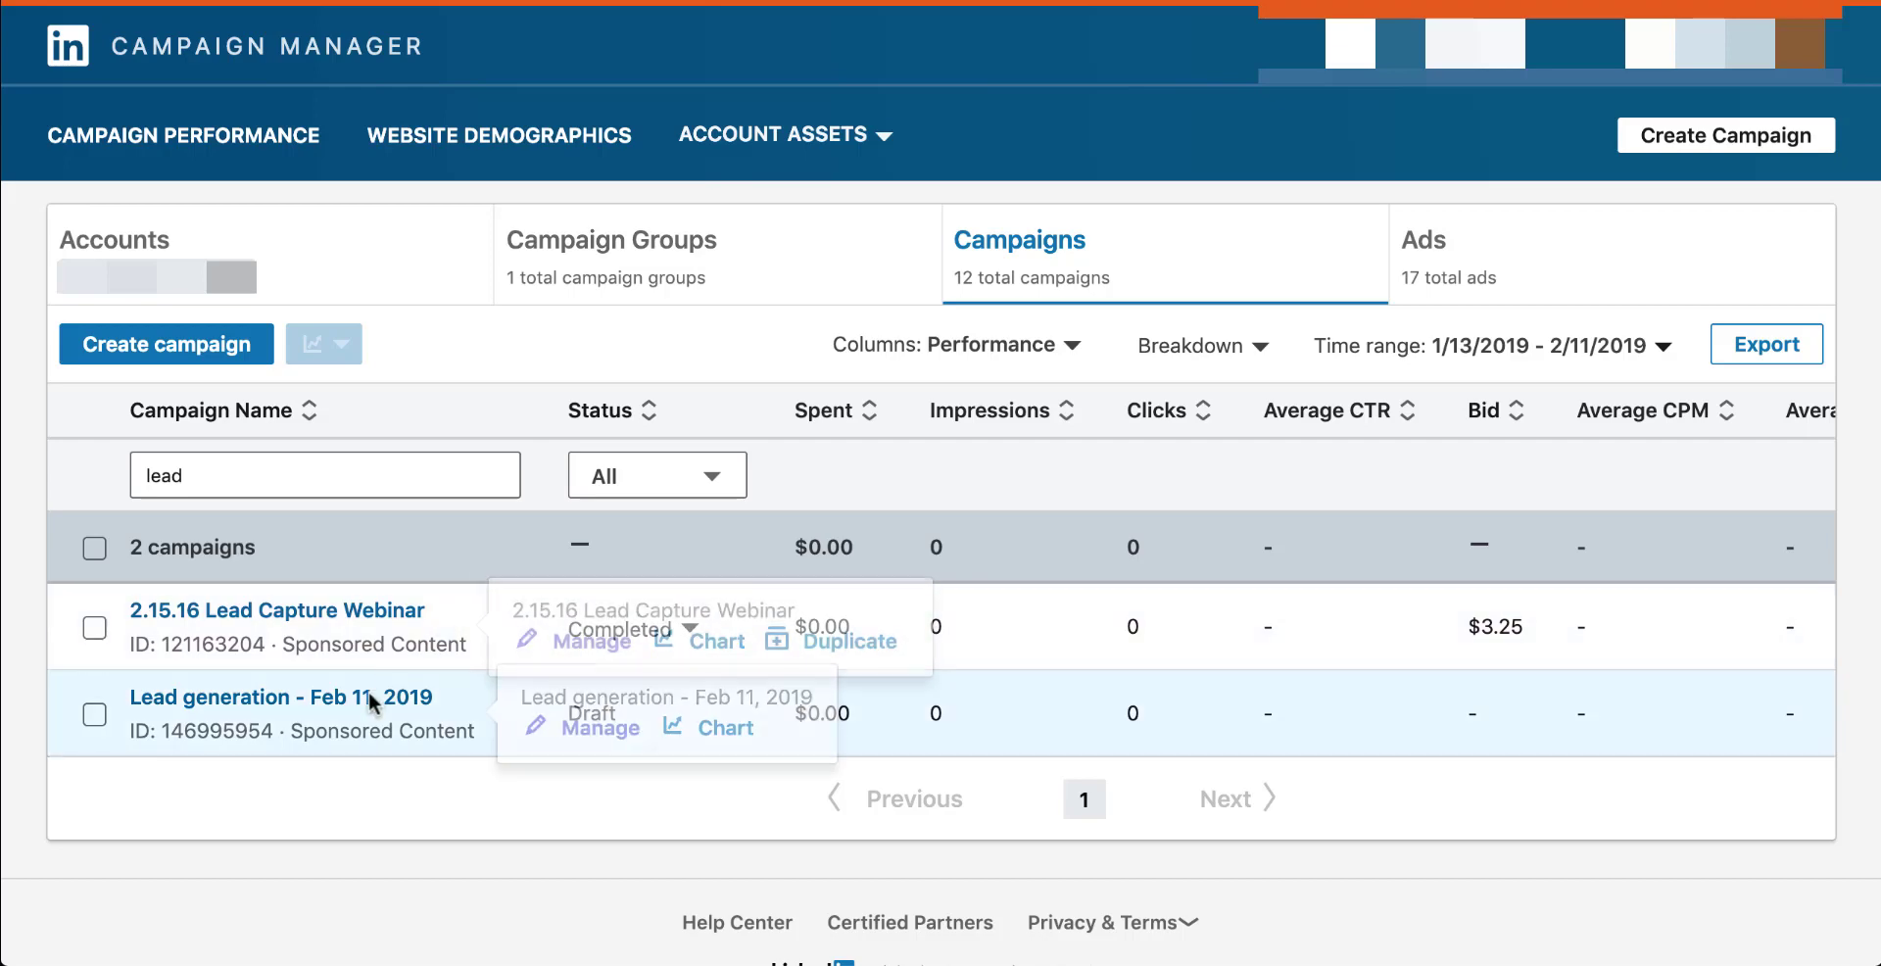
click(600, 730)
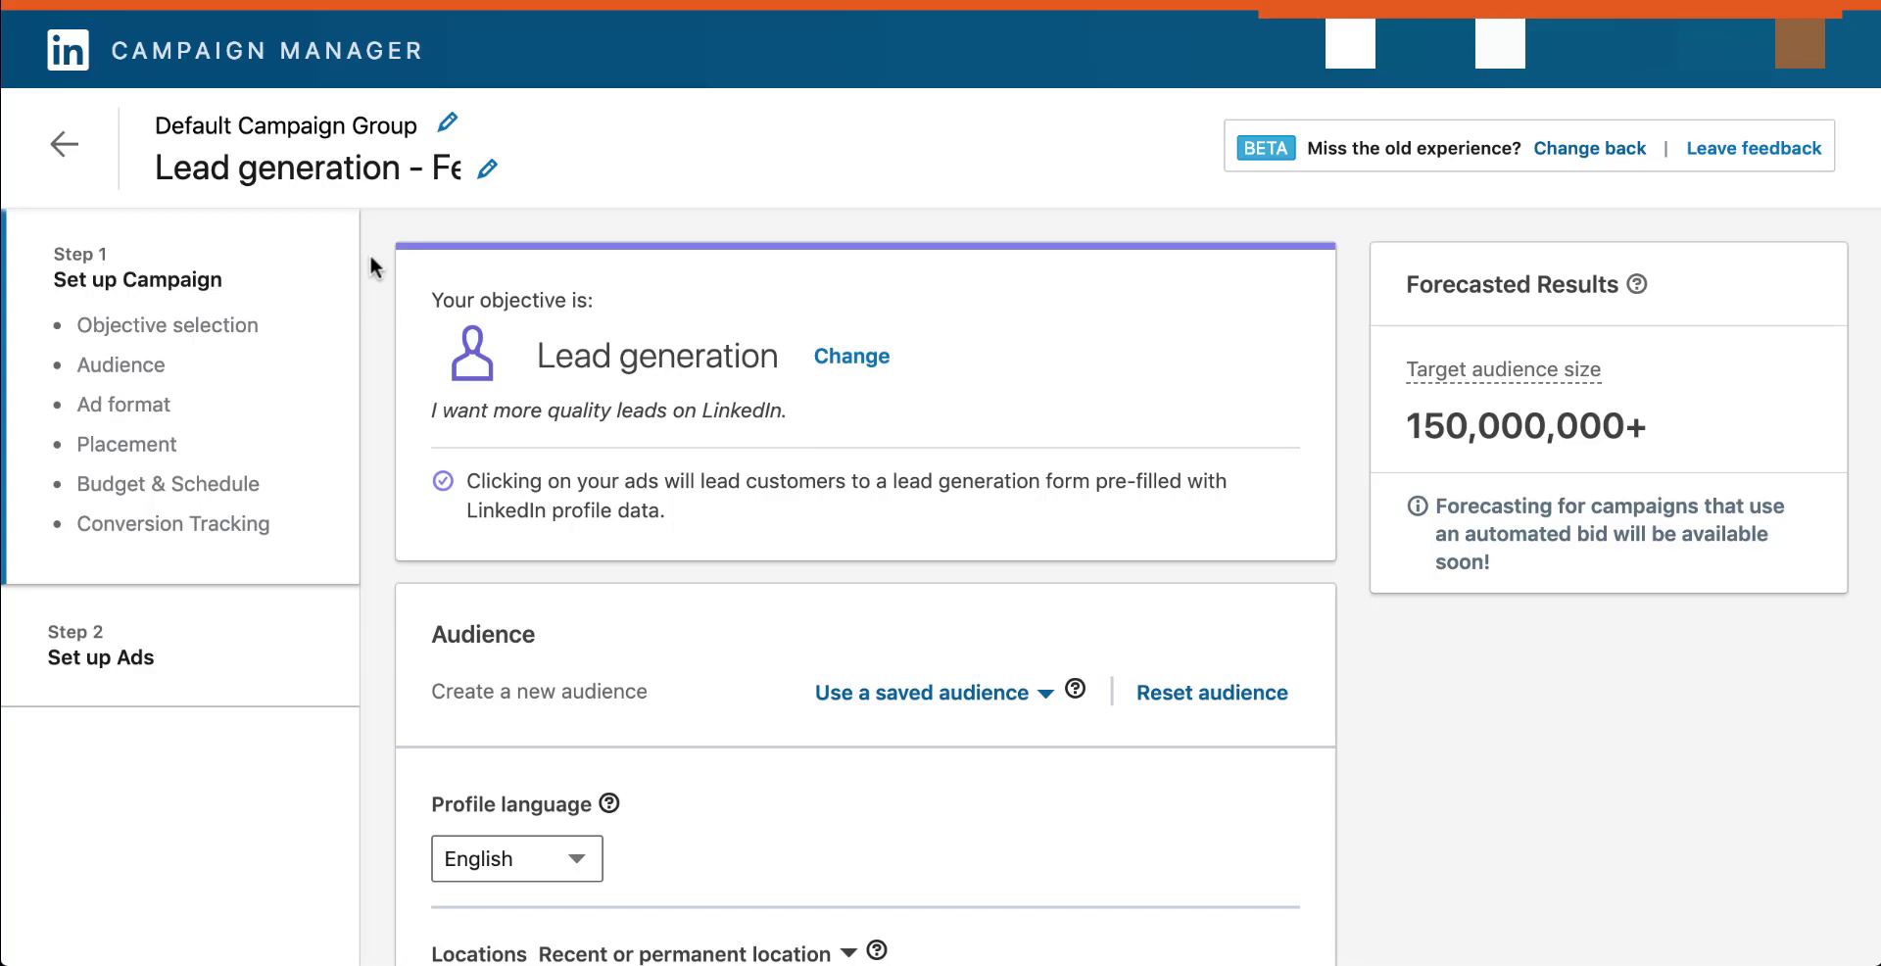
scroll(369, 251, down, 15)
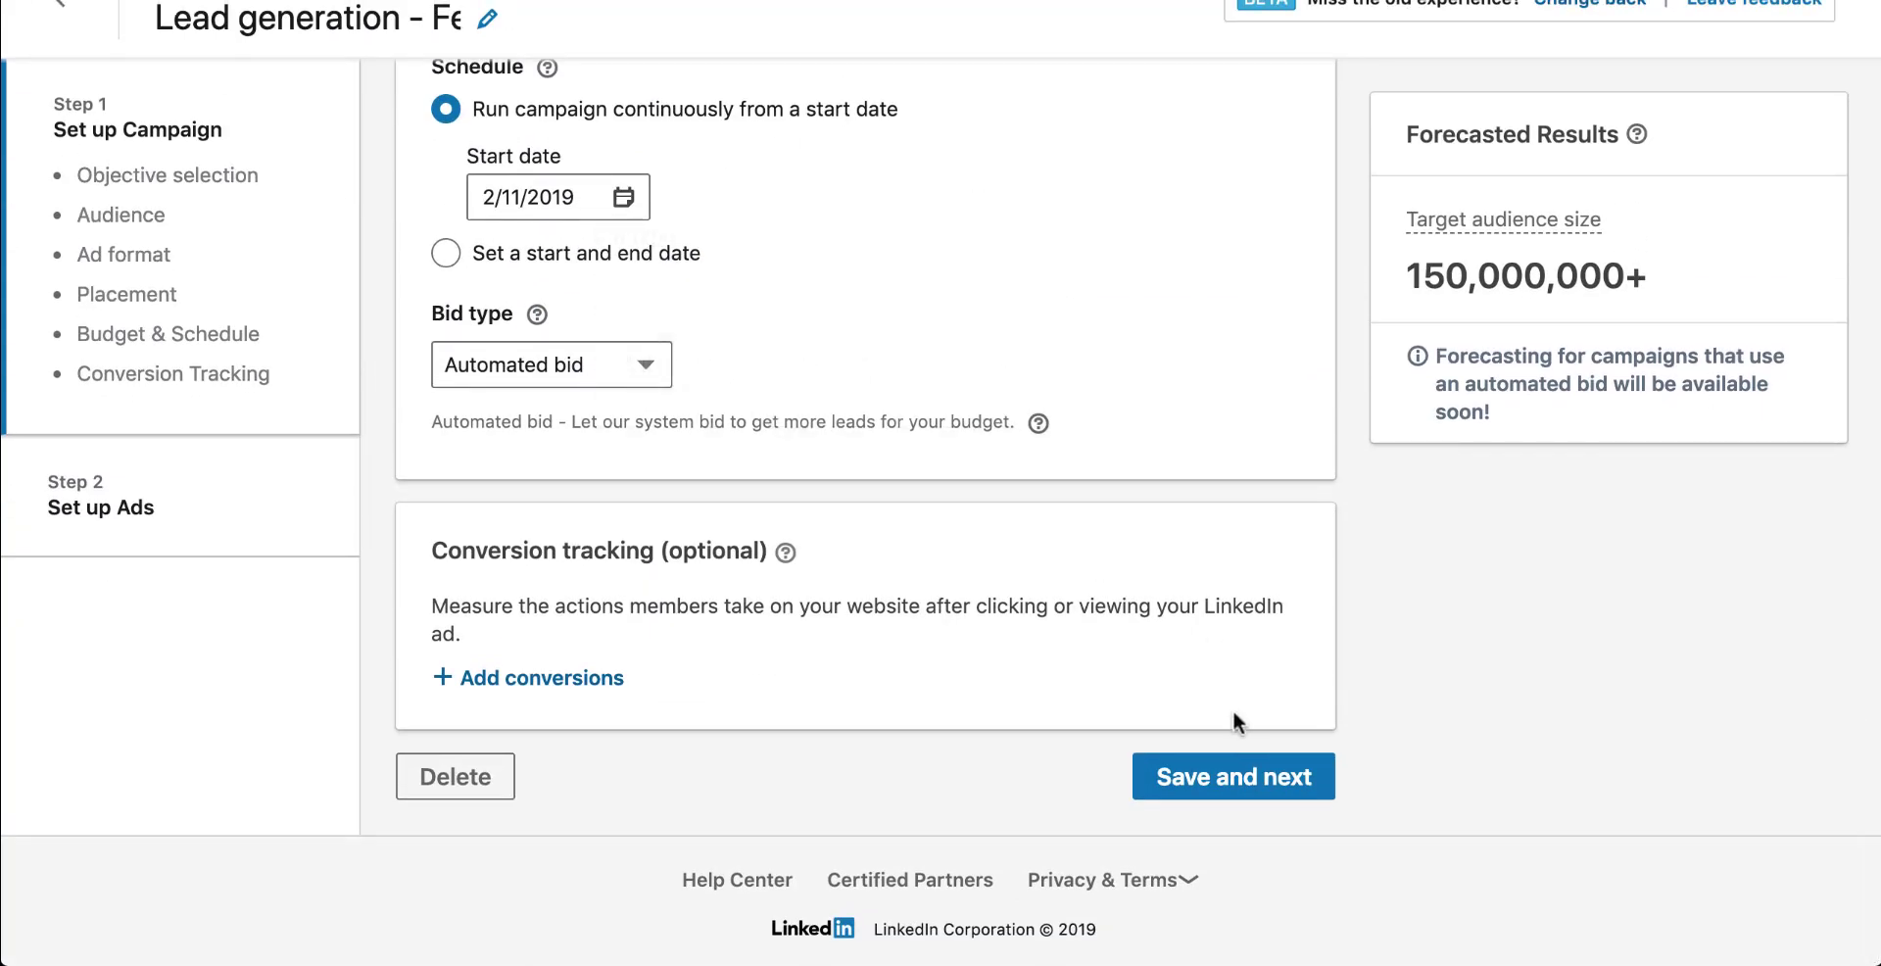
click(1237, 779)
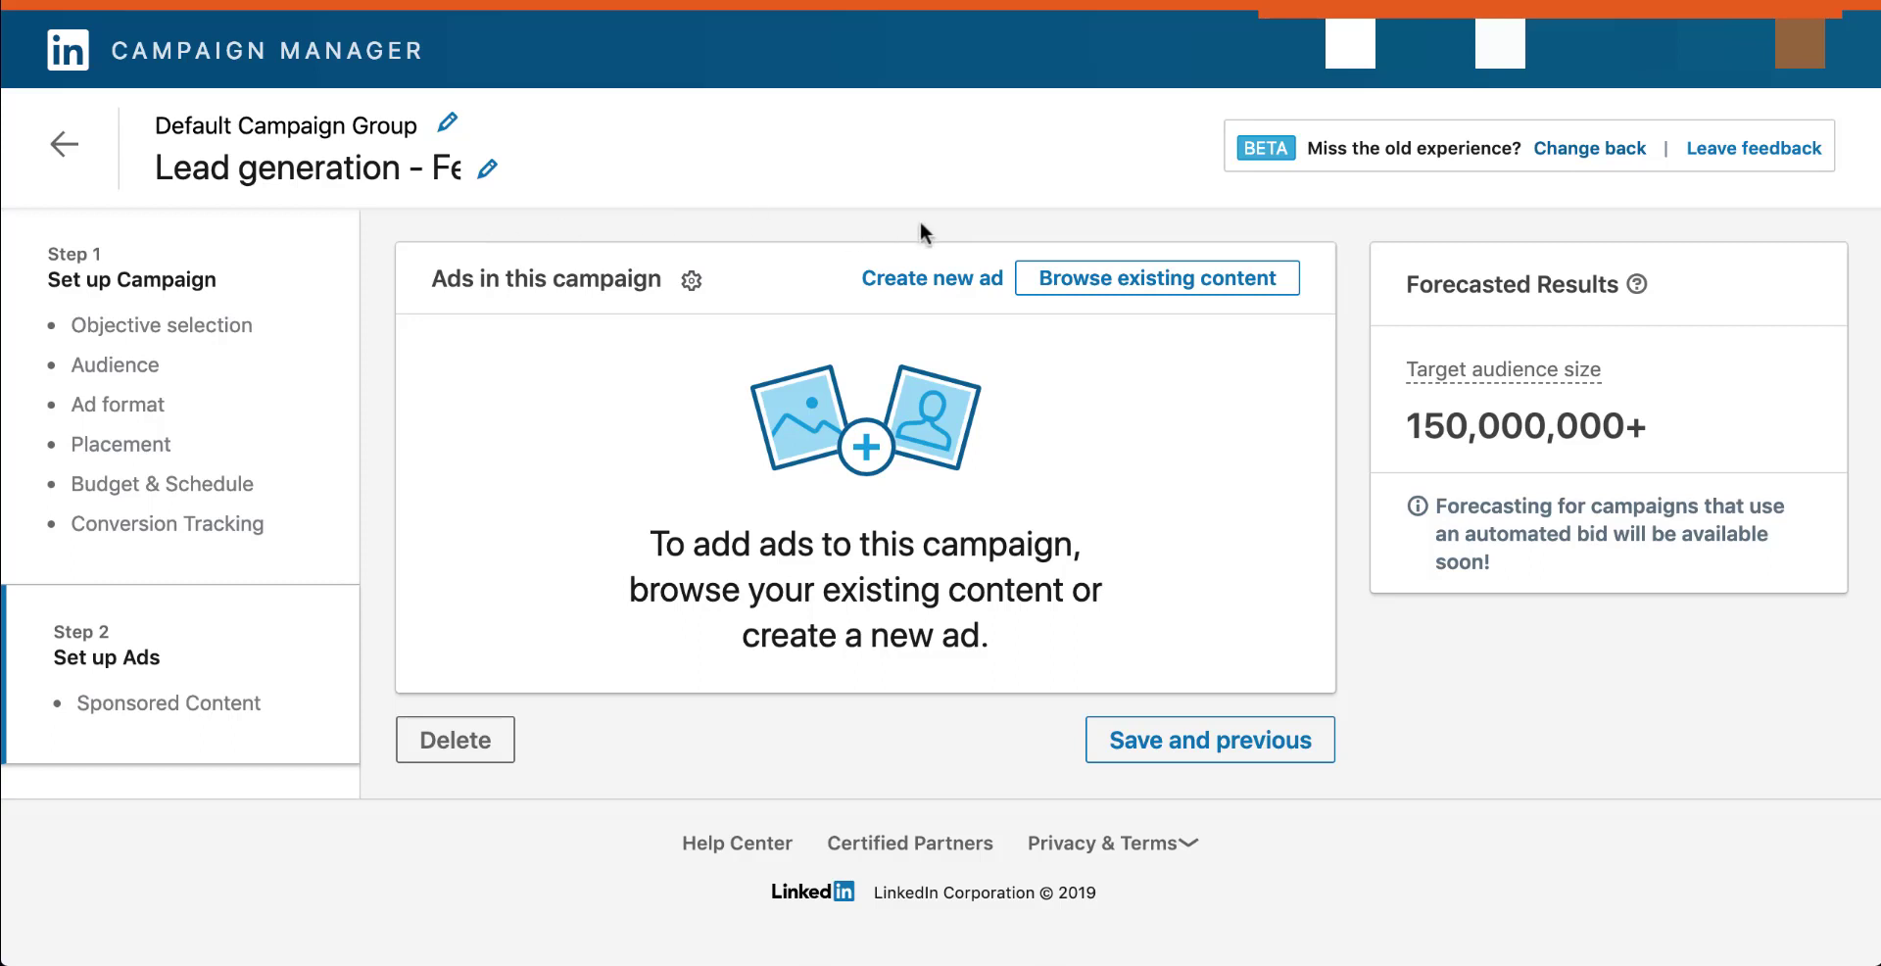
- Start a new ad in the campaign and select Lead Gen 1 as its lead gen form
click(936, 280)
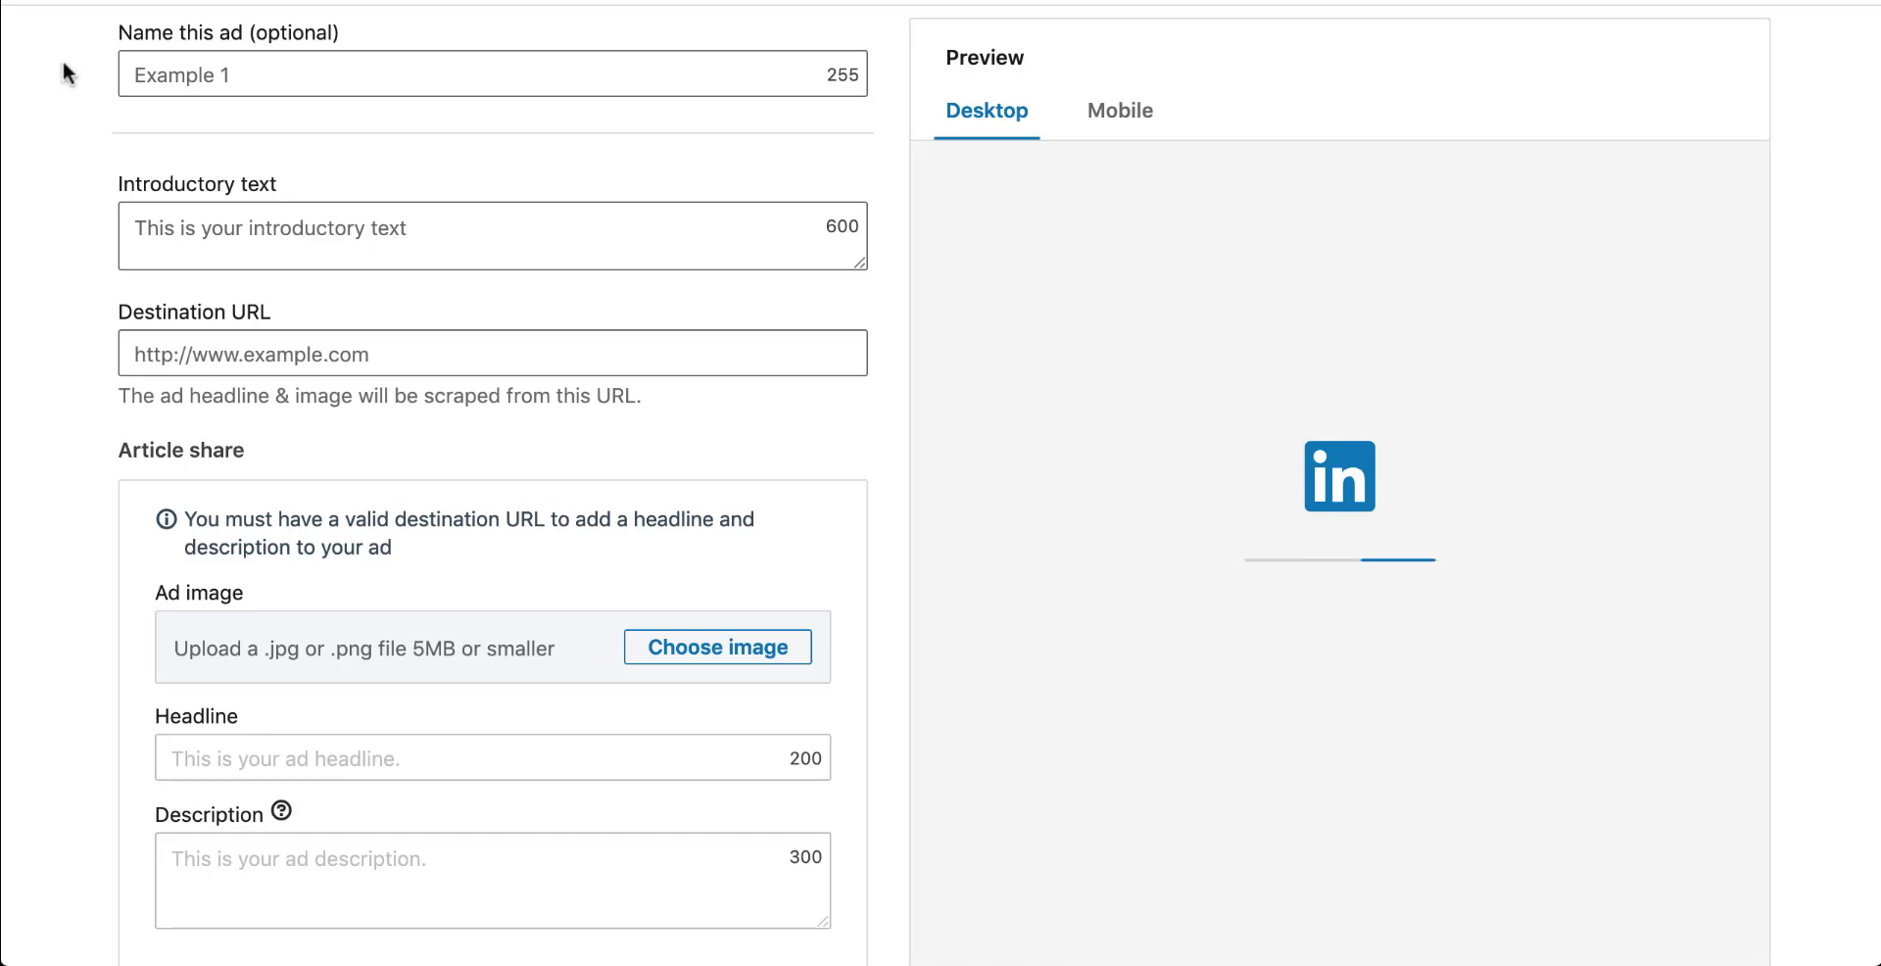
scroll(63, 62, down, 5)
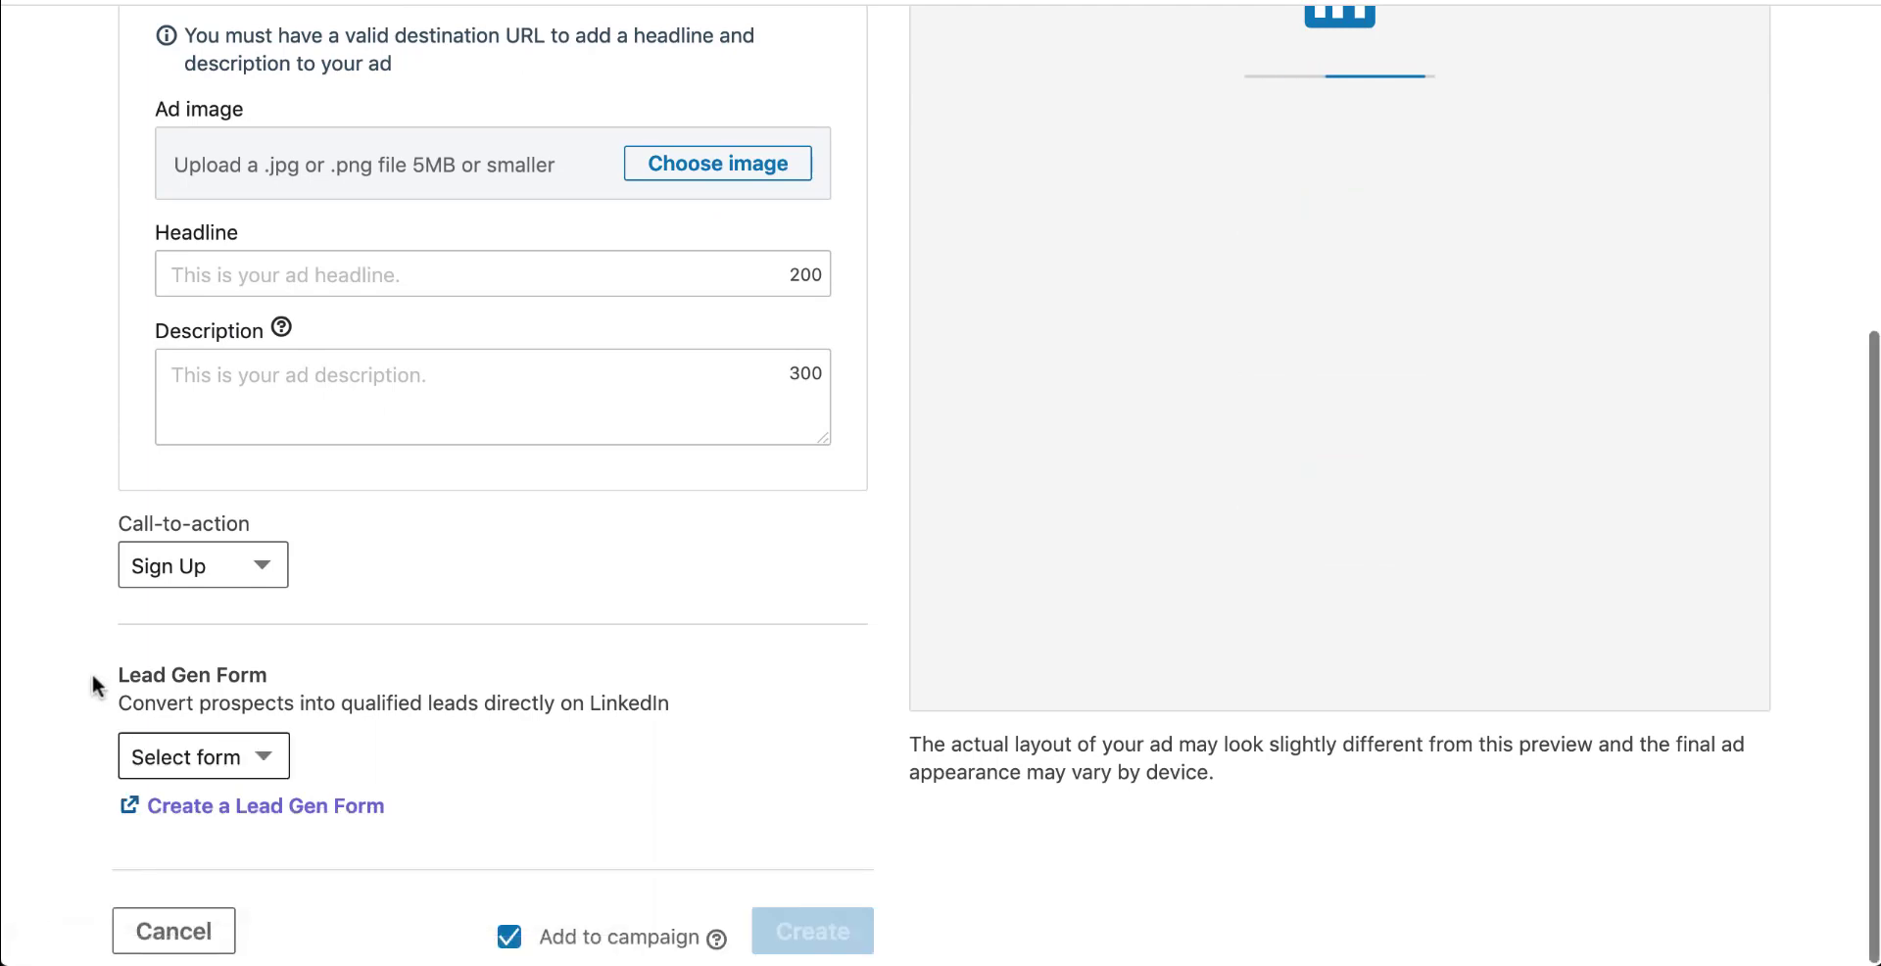
click(267, 756)
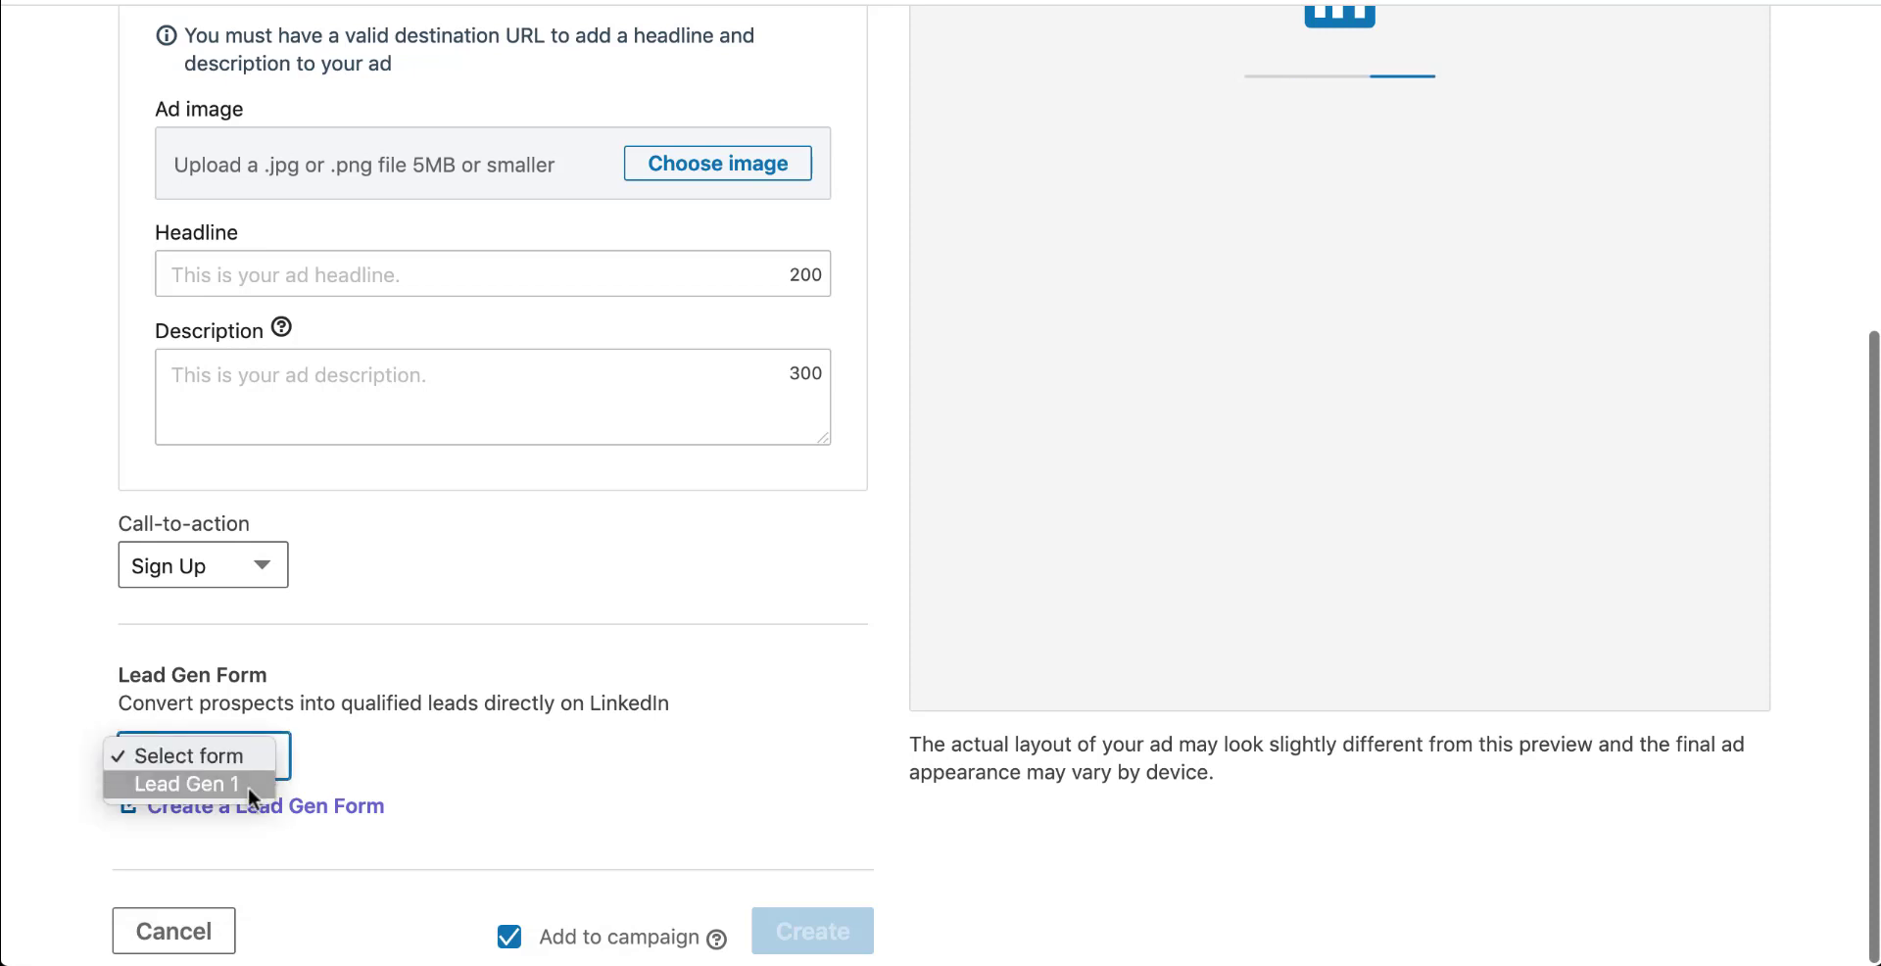
key(Escape)
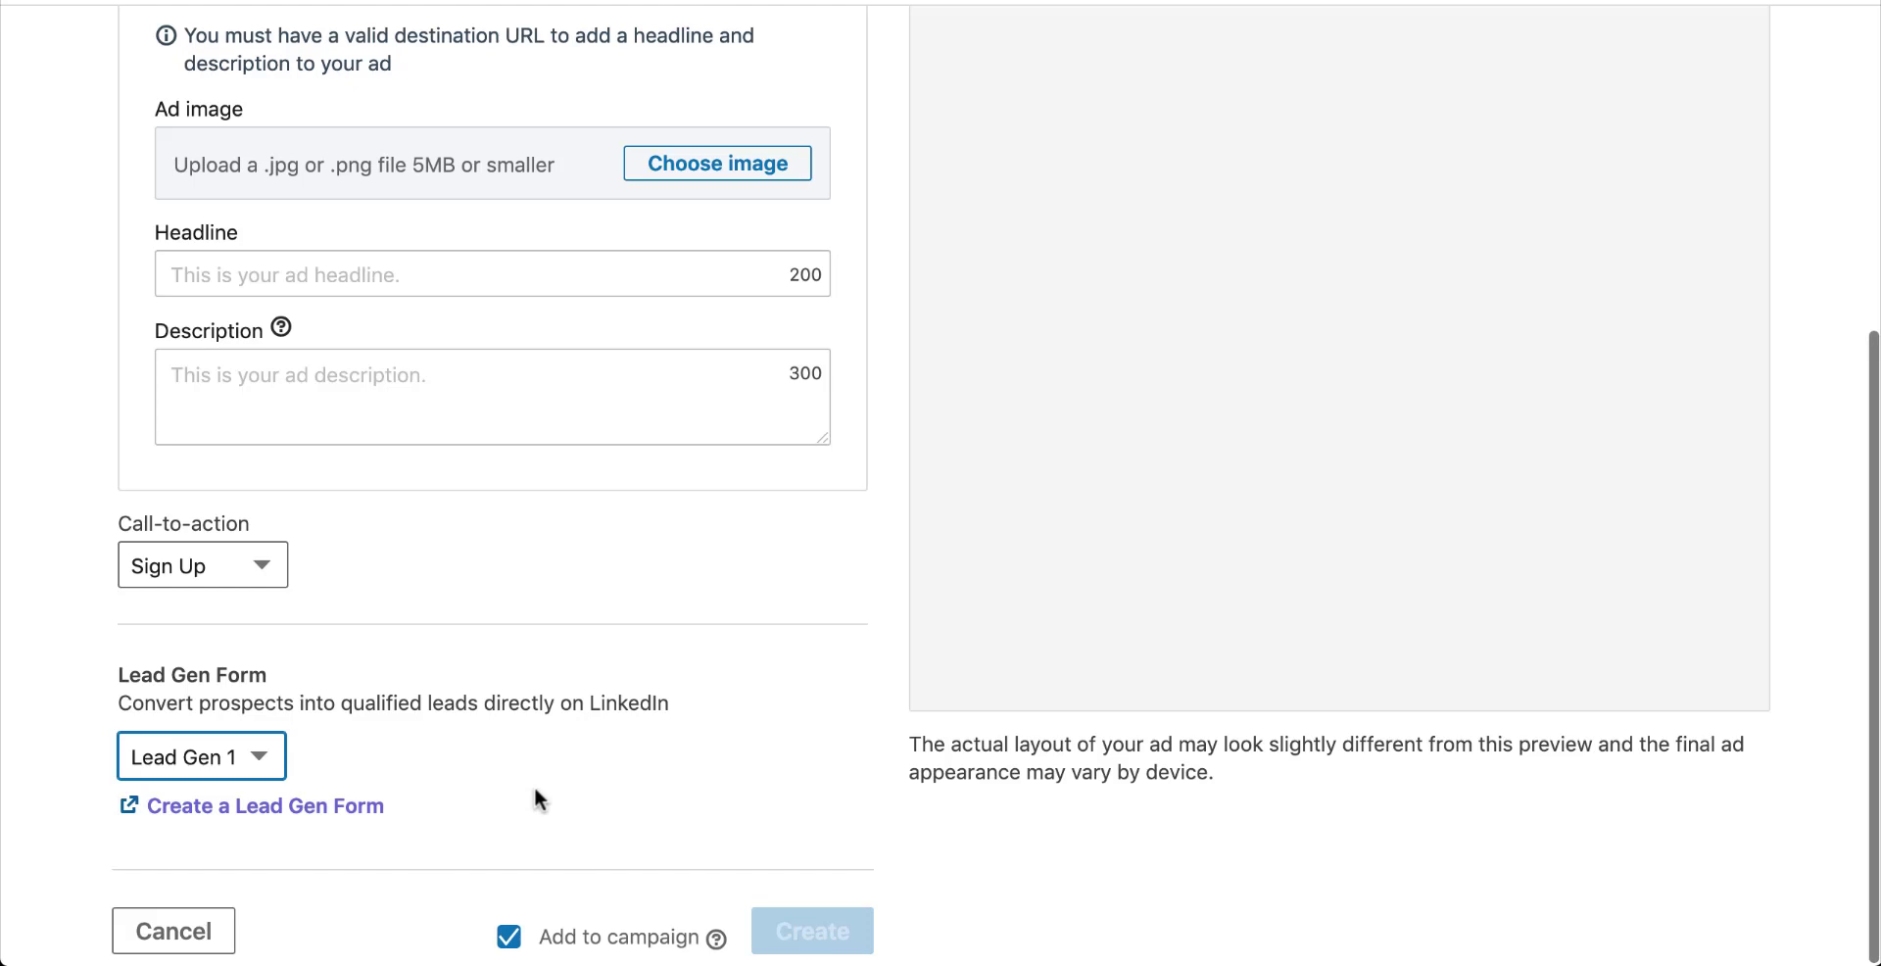
click(268, 760)
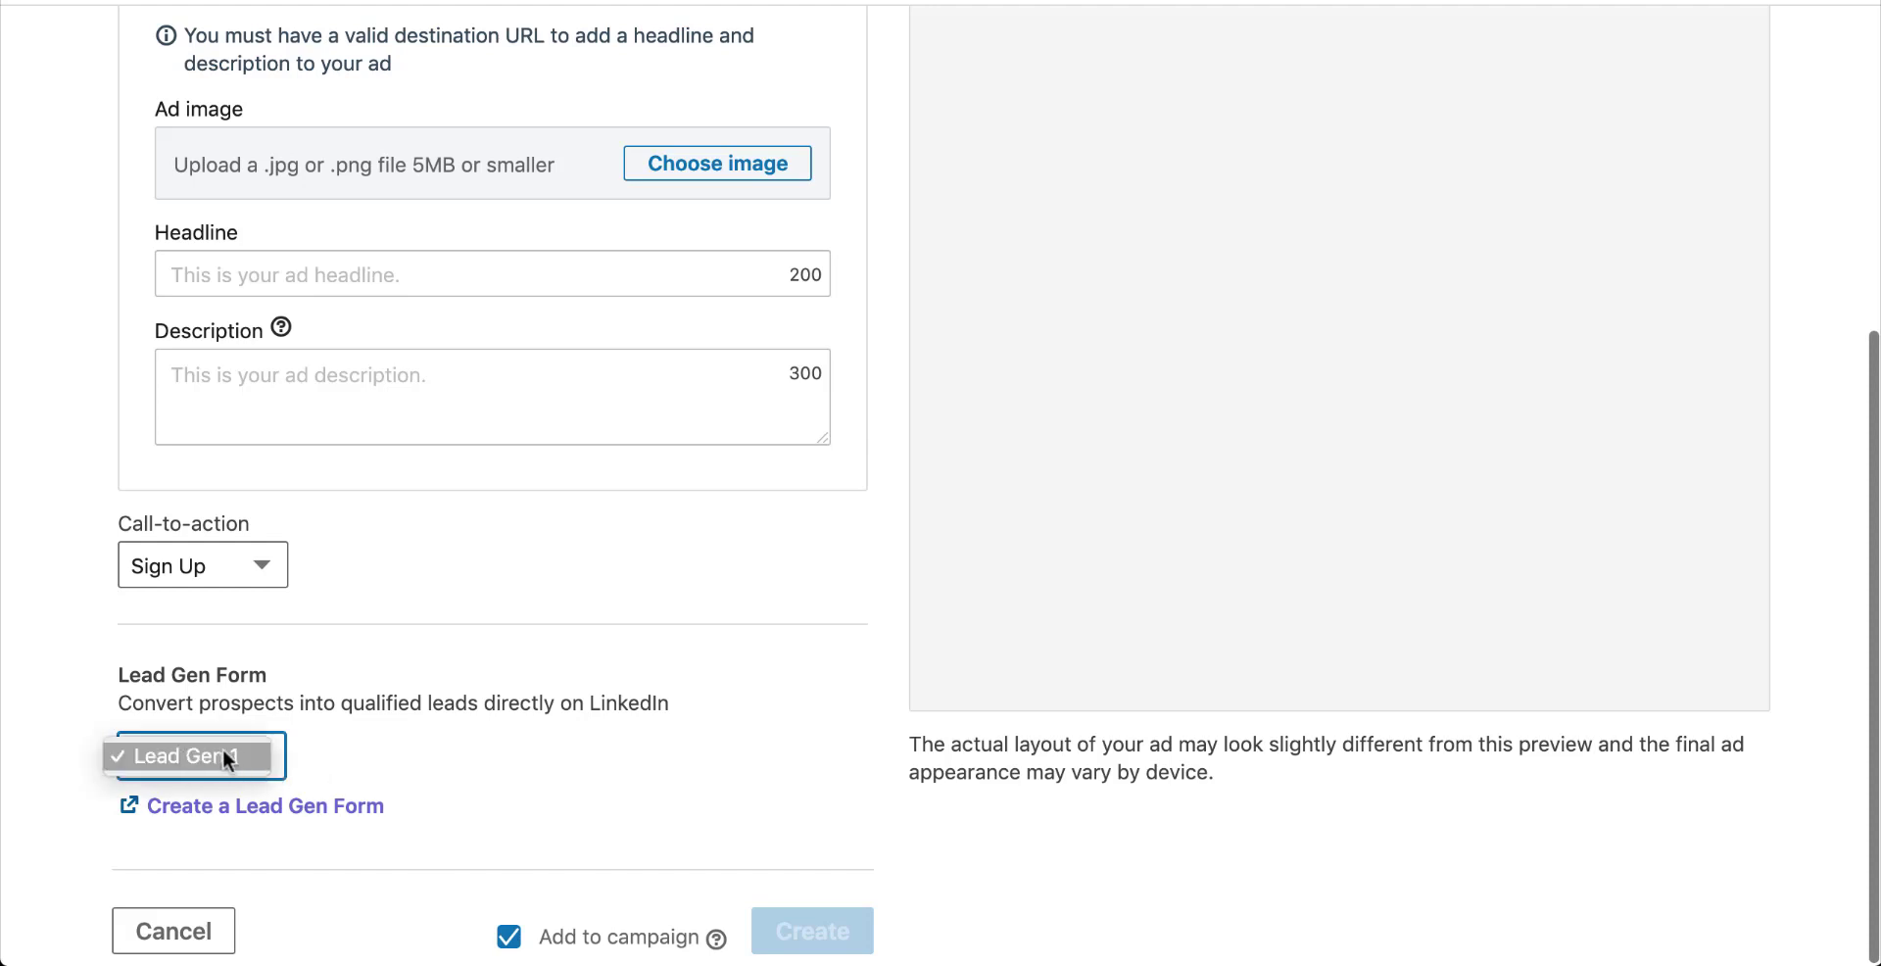
click(360, 760)
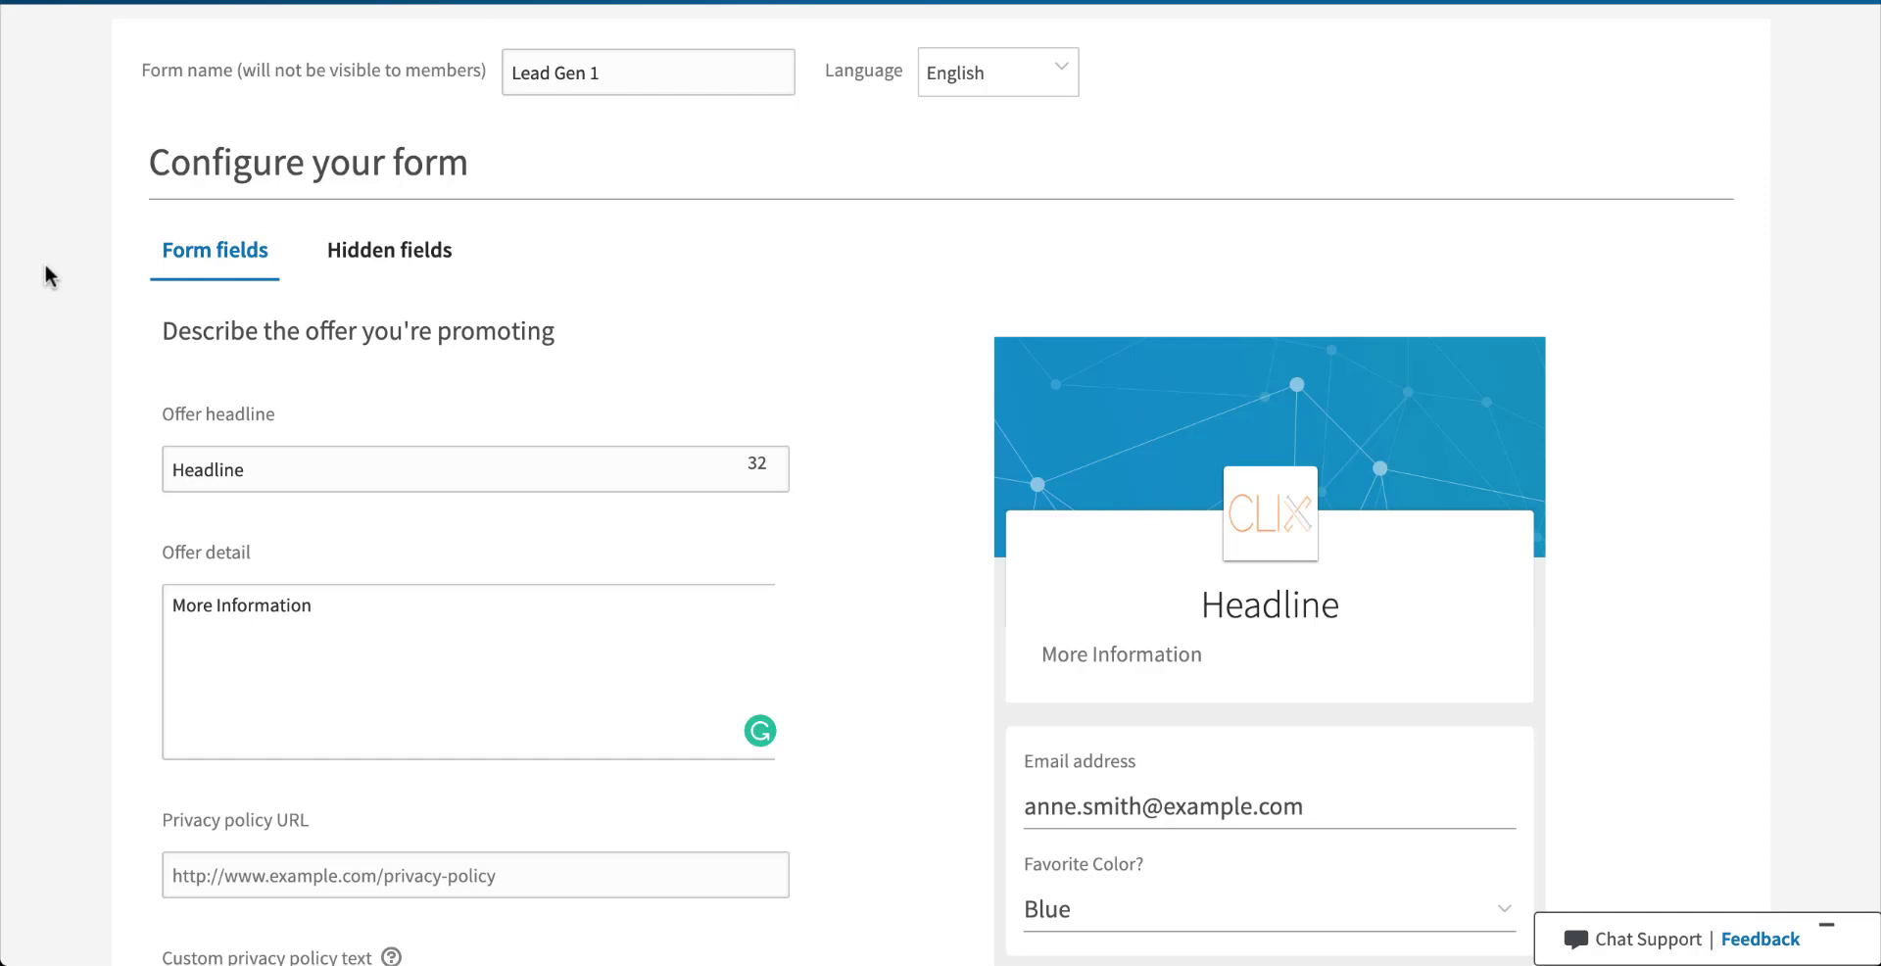
- Add a hidden field named "source" with the value "linkedin" to the Lead Gen 1 form
click(387, 258)
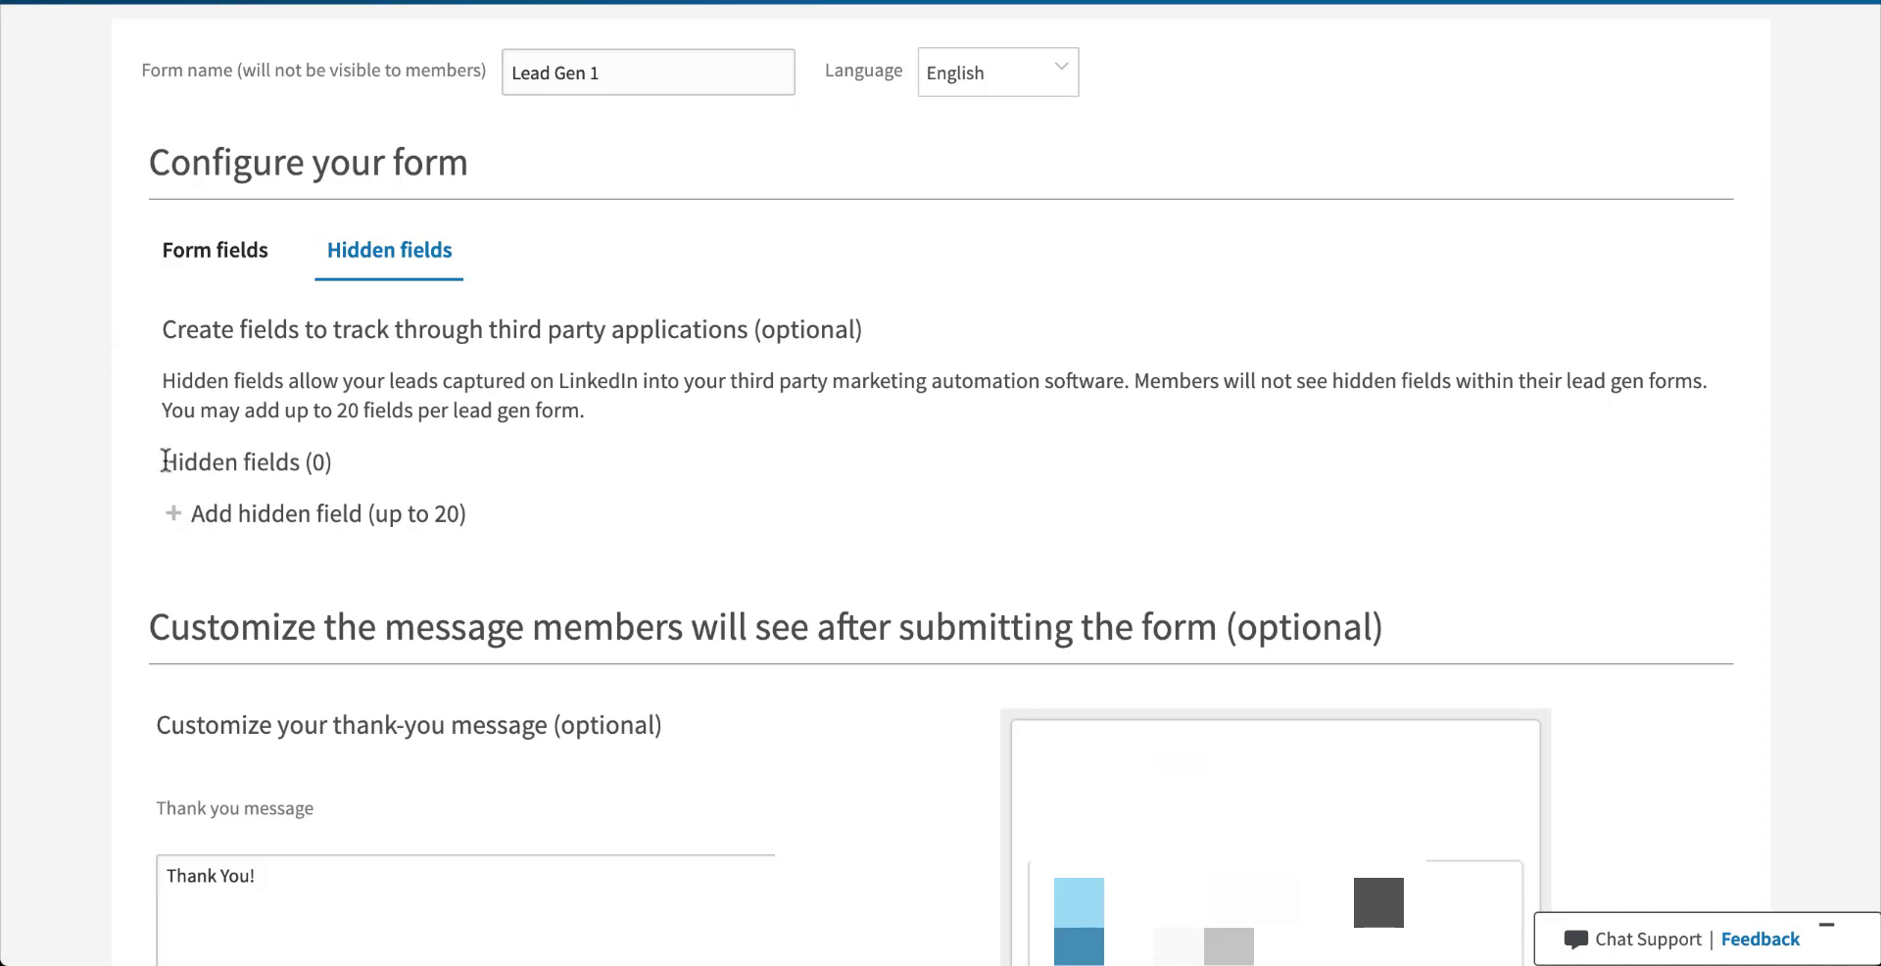
click(174, 517)
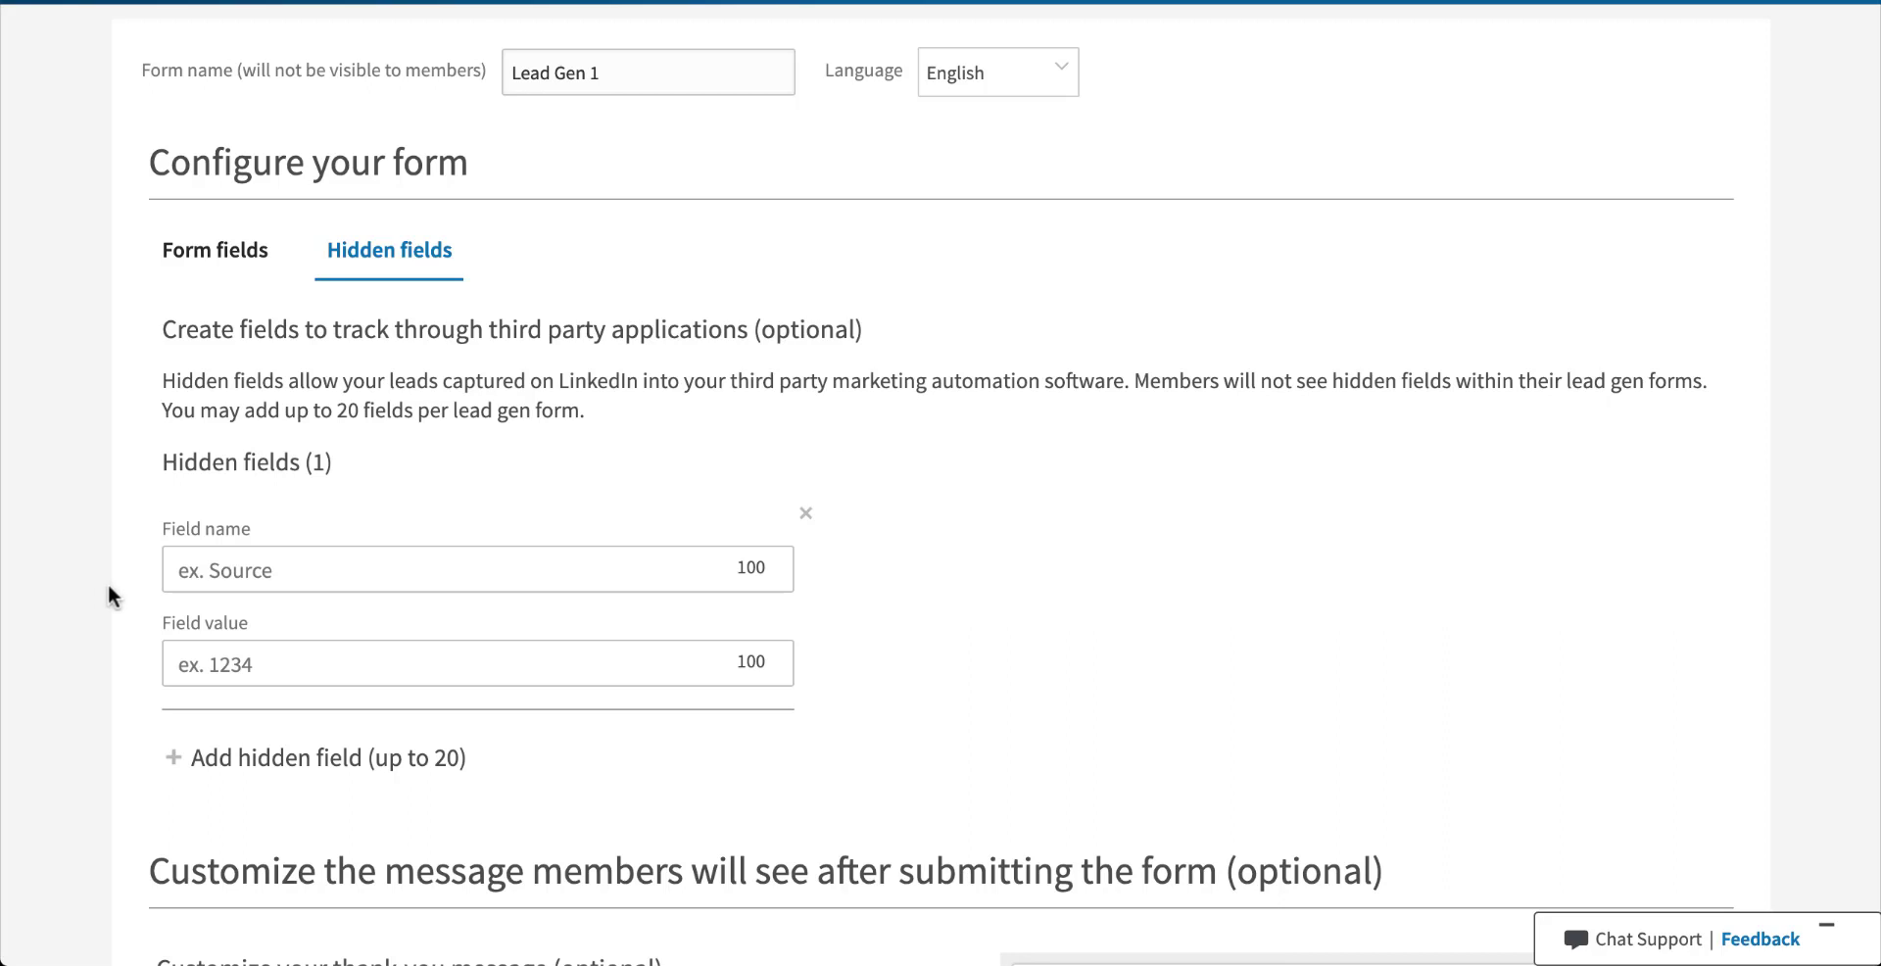
click(303, 574)
text(surc)
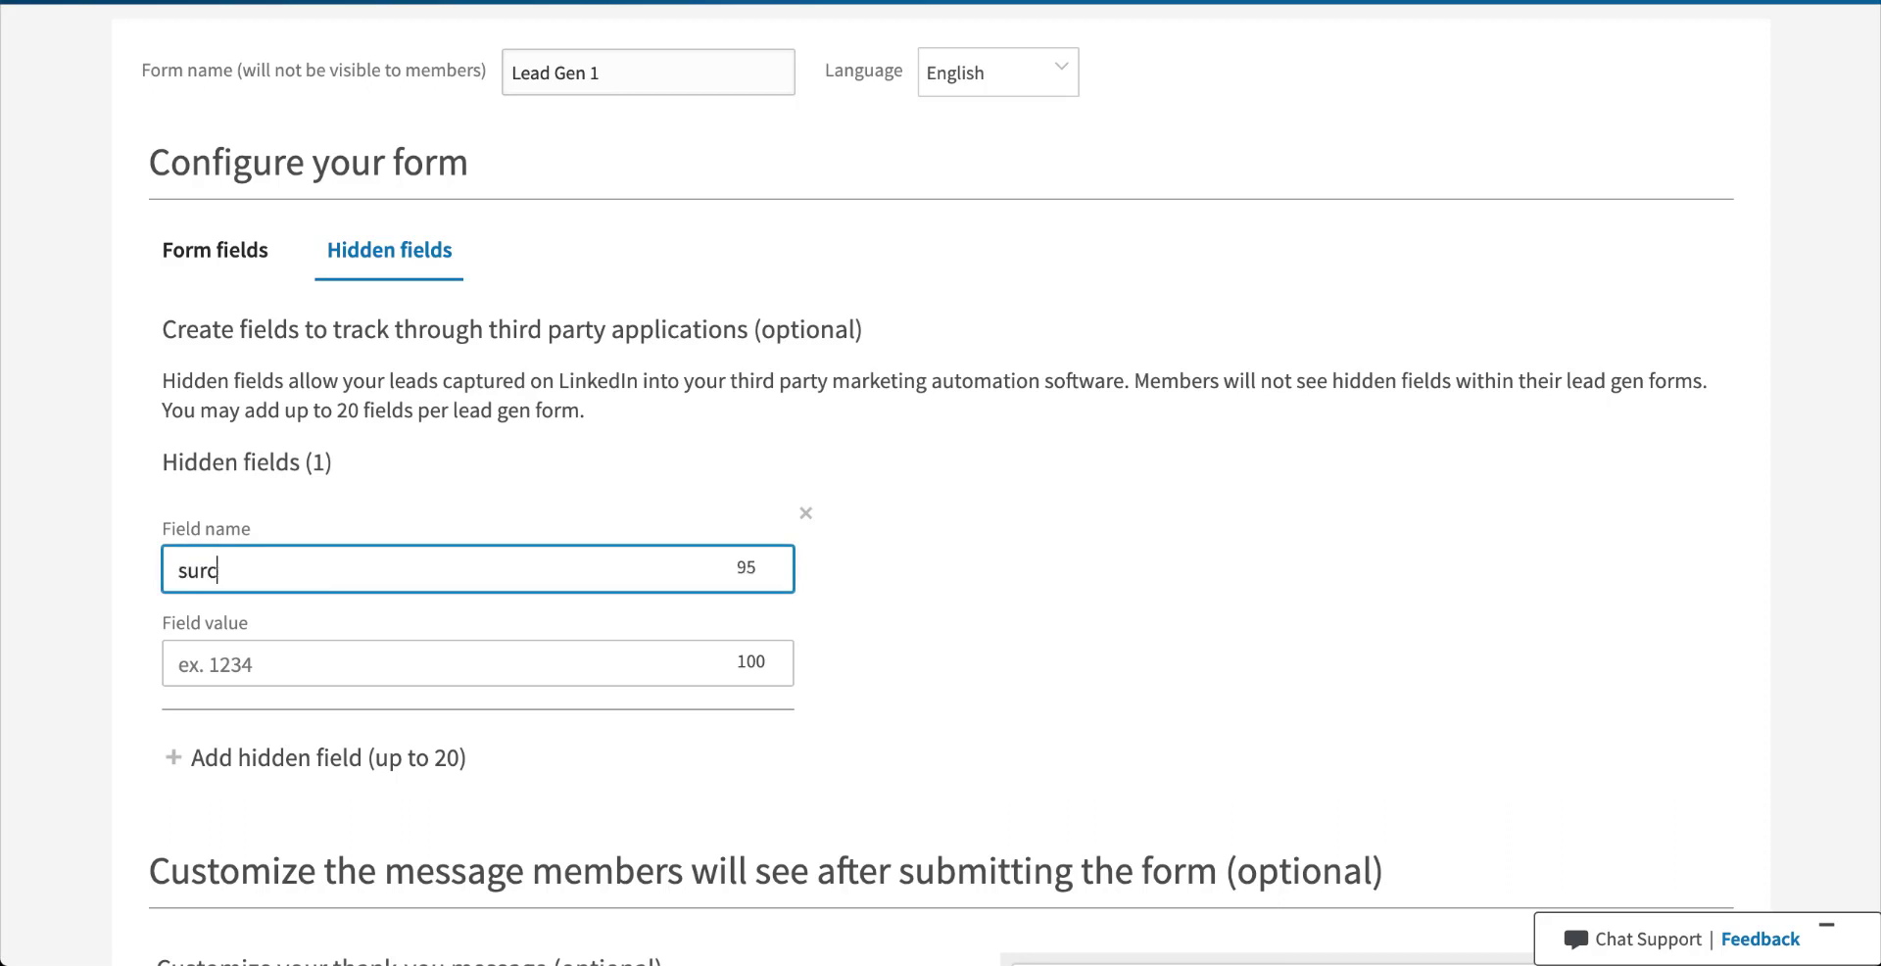
key(BackSpace)
key(BackSpace)
text(ource)
click(315, 654)
text(linkedin)
click(73, 595)
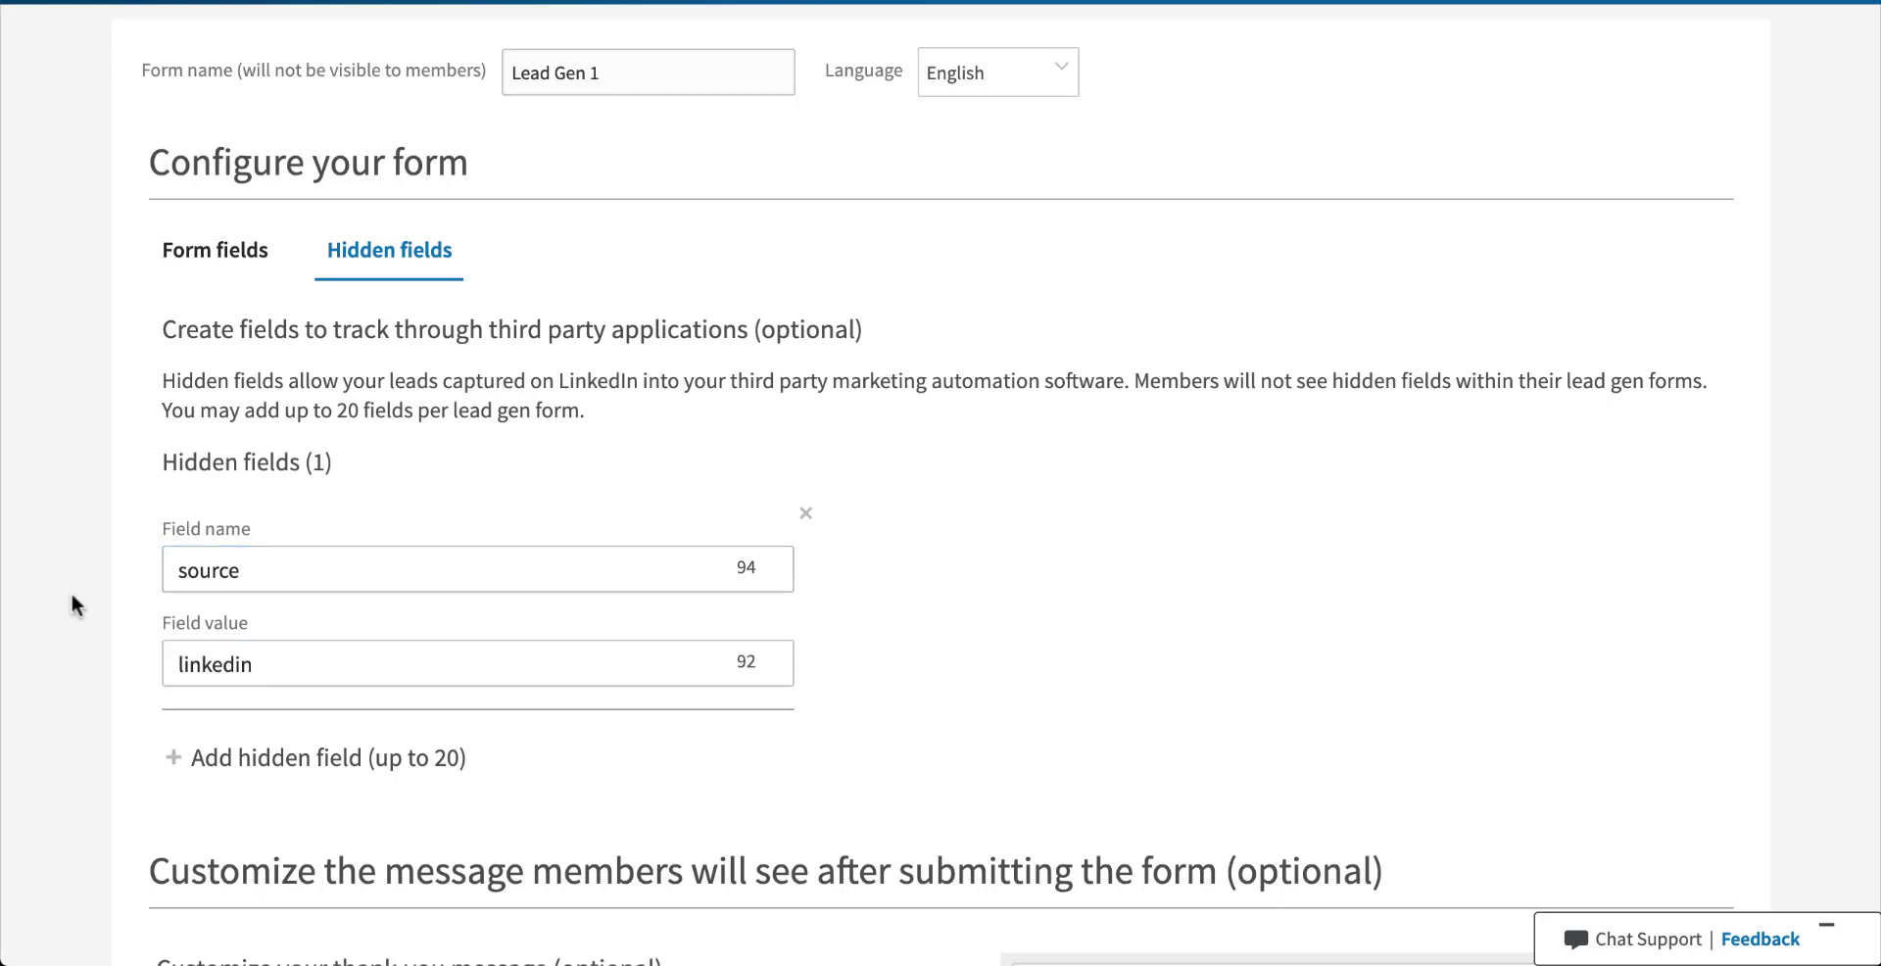